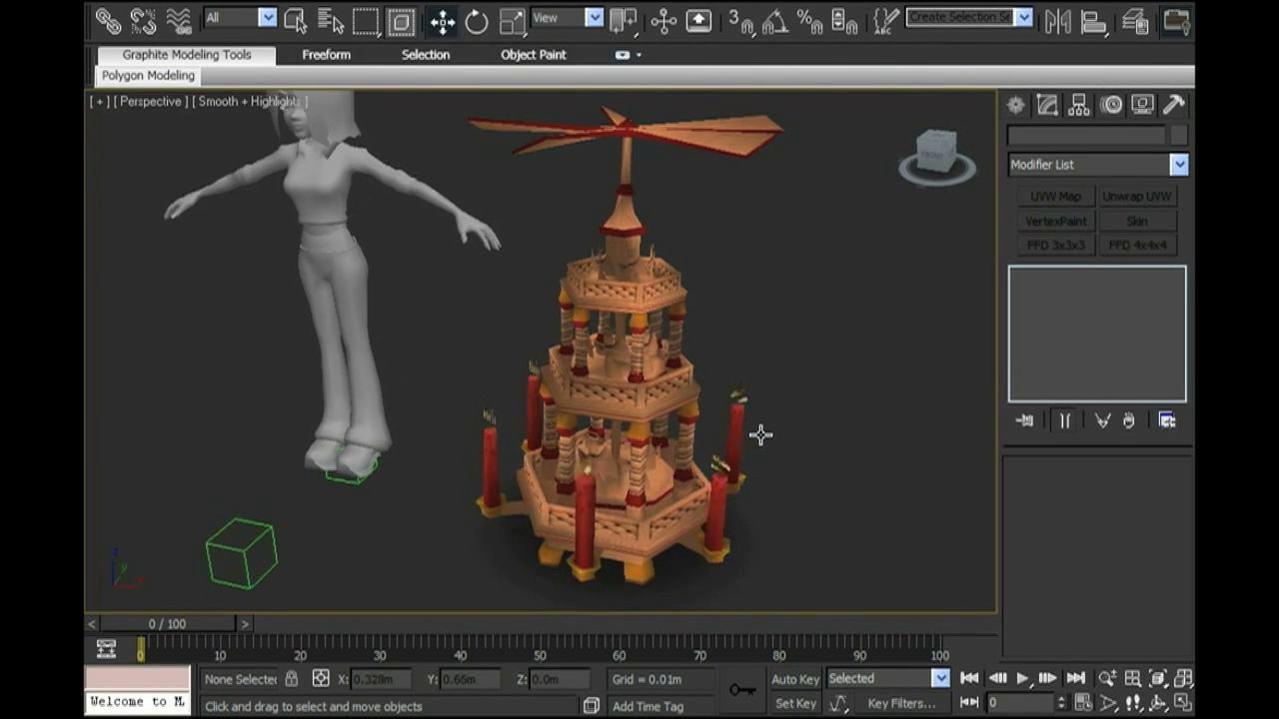
# Hide the Avatar character group so only the candle pyramid remains.
pyautogui.moveTo(762, 459); pyautogui.dragTo(790, 461, button='middle')
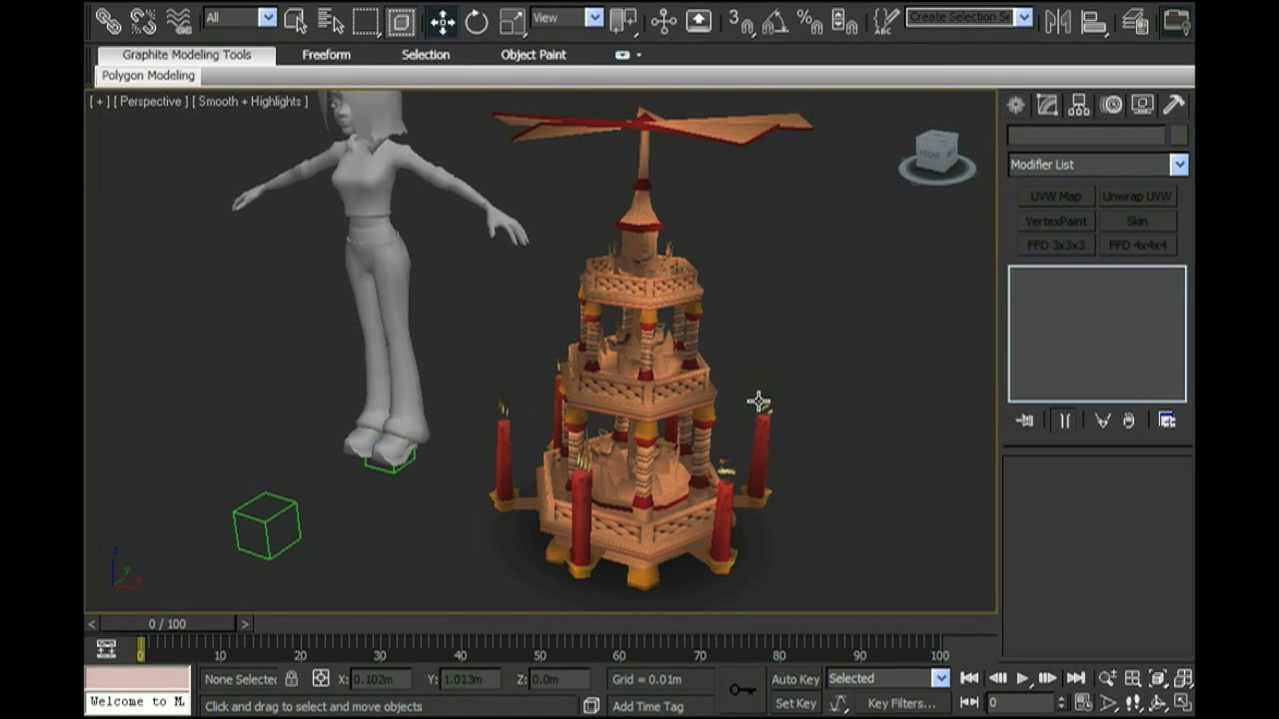
pyautogui.moveTo(757, 401)
pyautogui.keyDown('alt'); pyautogui.mouseDown(button='middle')
pyautogui.moveTo(796, 399)
pyautogui.moveTo(763, 399)
pyautogui.mouseUp(button='middle'); pyautogui.keyUp('alt')
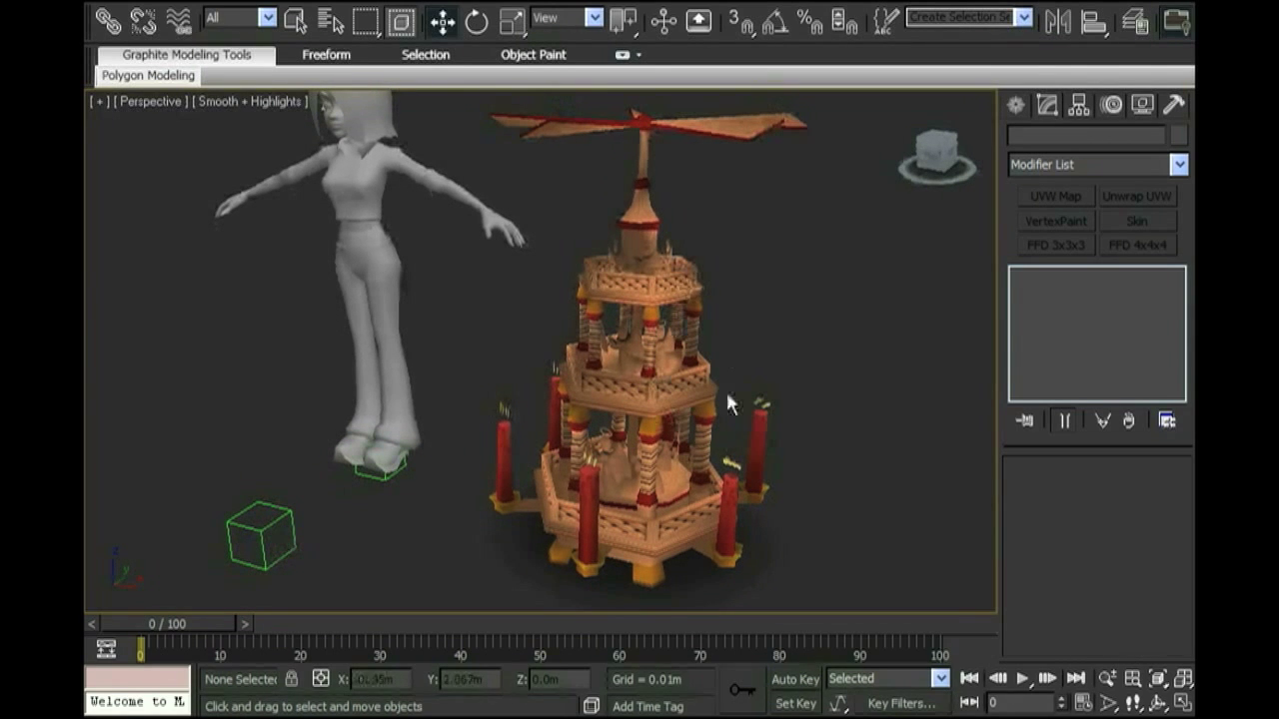
pyautogui.keyDown('alt'); pyautogui.moveTo(733, 337); pyautogui.dragTo(745, 372, button='middle'); pyautogui.keyUp('alt')
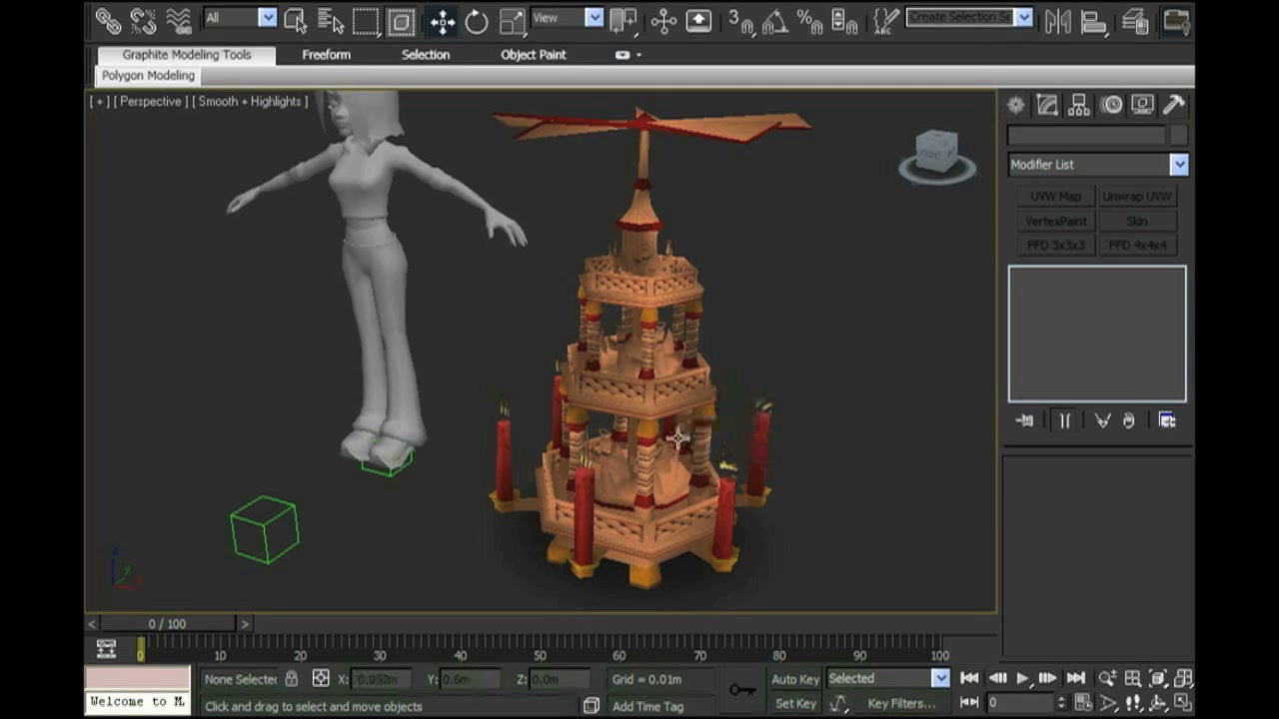
pyautogui.keyDown('alt'); pyautogui.moveTo(458, 359); pyautogui.dragTo(485, 323, button='middle'); pyautogui.keyUp('alt')
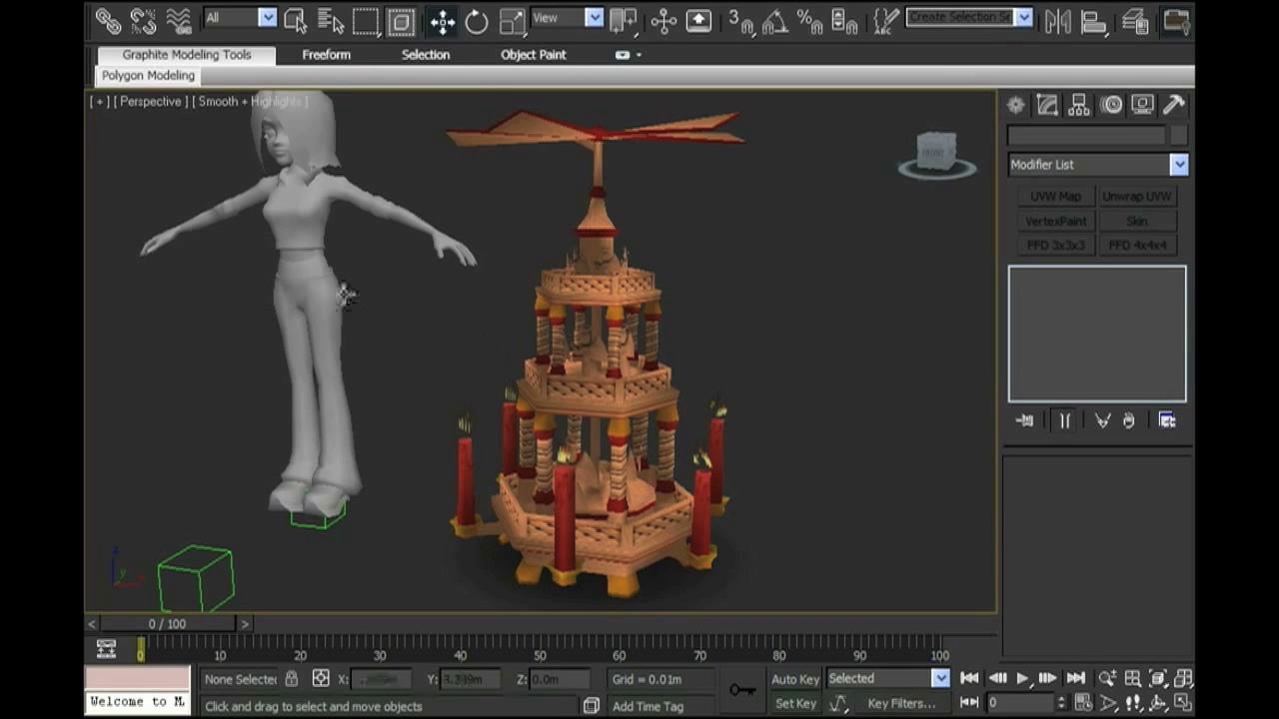
pyautogui.click(312, 300)
pyautogui.rightClick(312, 299)
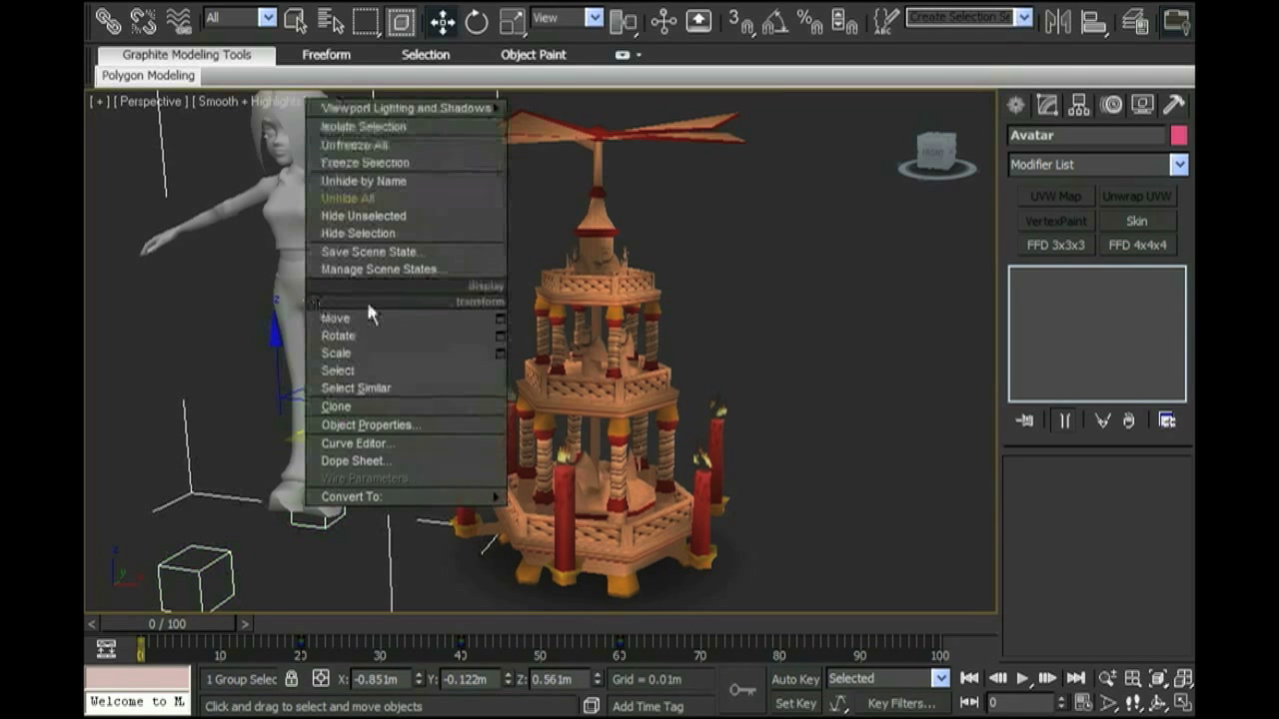
pyautogui.click(371, 236)
# Turn on Edged Faces shading and select the carousel base mesh.
pyautogui.keyDown('alt'); pyautogui.moveTo(428, 291); pyautogui.dragTo(662, 370, button='middle'); pyautogui.keyUp('alt')
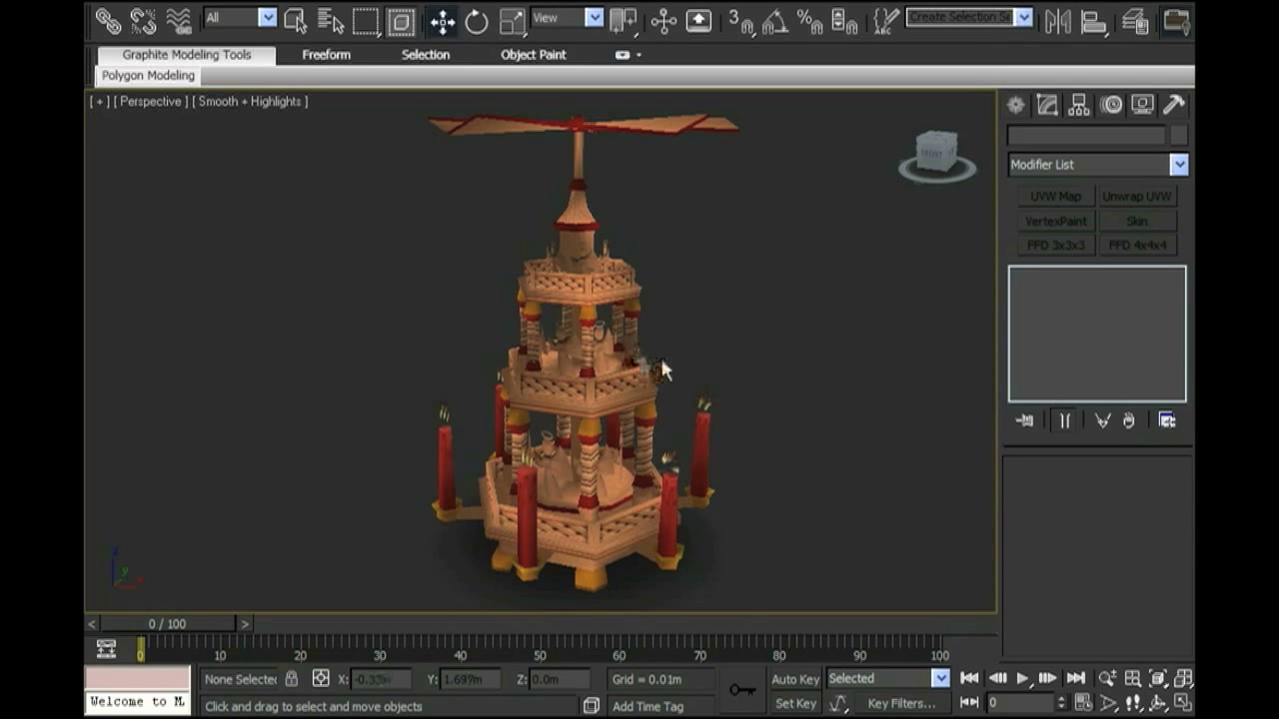
pyautogui.press('F4')
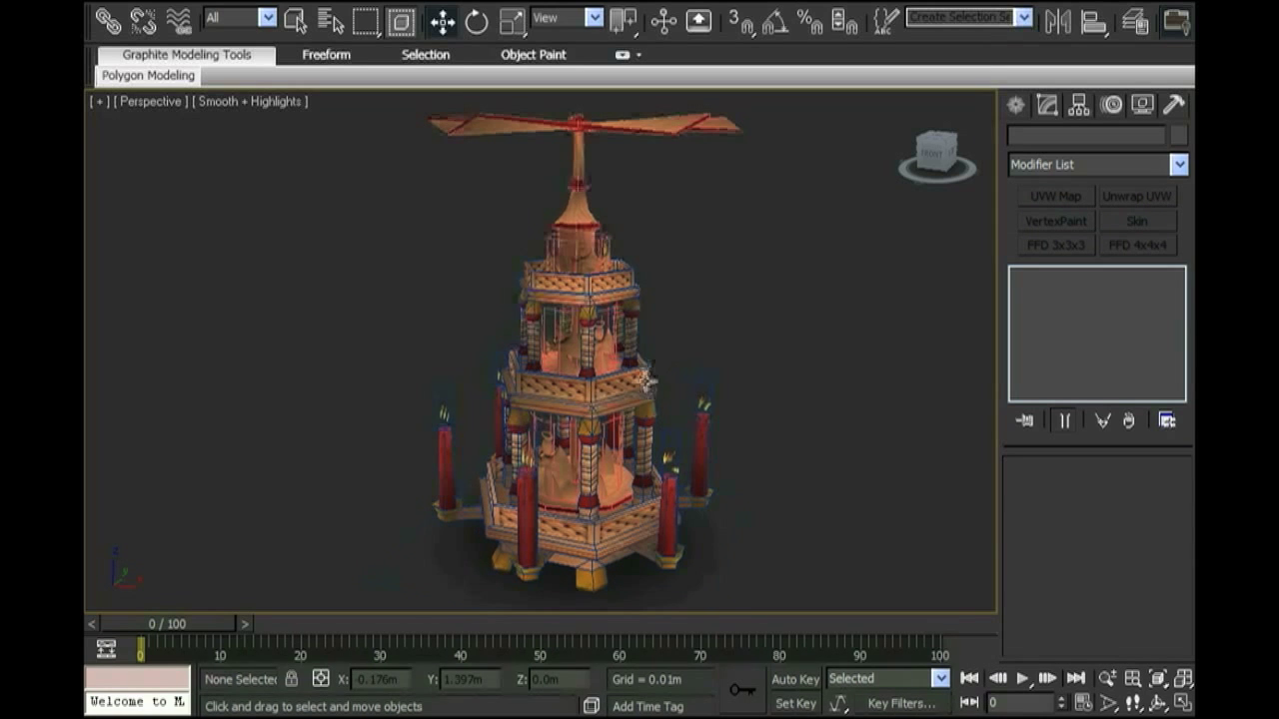
pyautogui.click(646, 384)
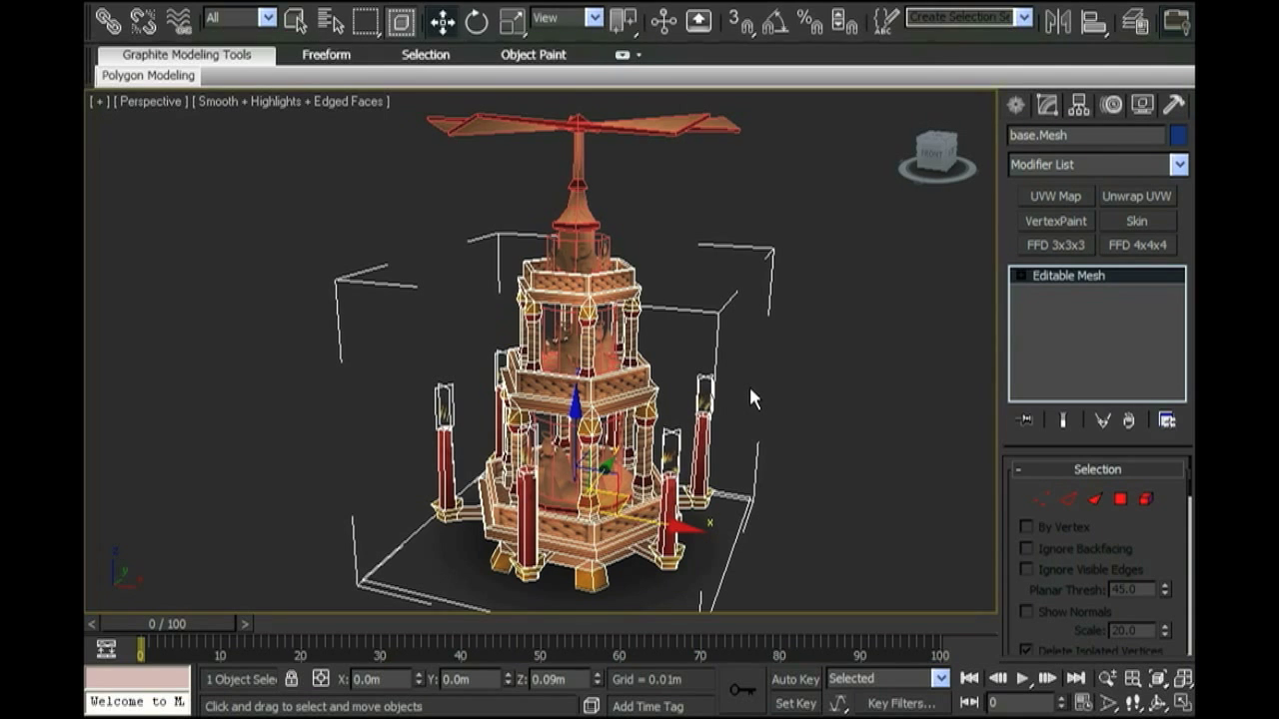
# Rotate the propeller mesh around Z as a test, then undo the rotation.
pyautogui.click(586, 228)
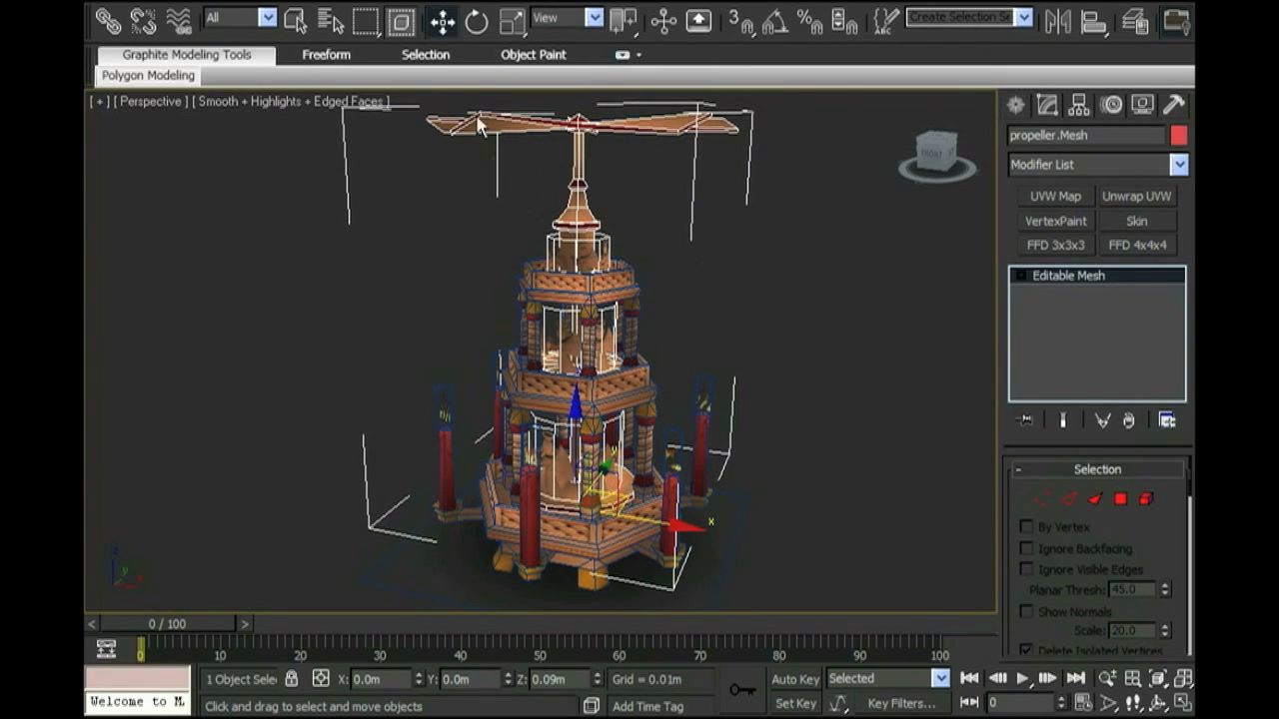
pyautogui.click(476, 30)
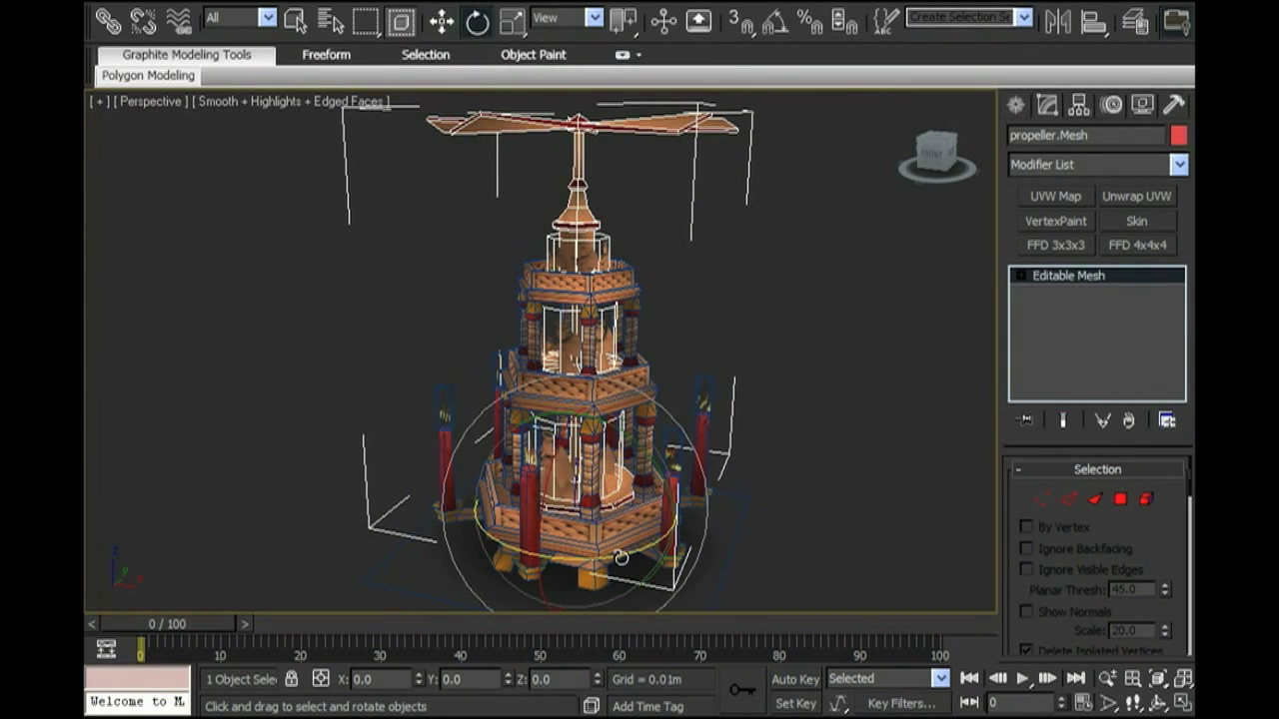
pyautogui.moveTo(590, 555); pyautogui.dragTo(509, 467)
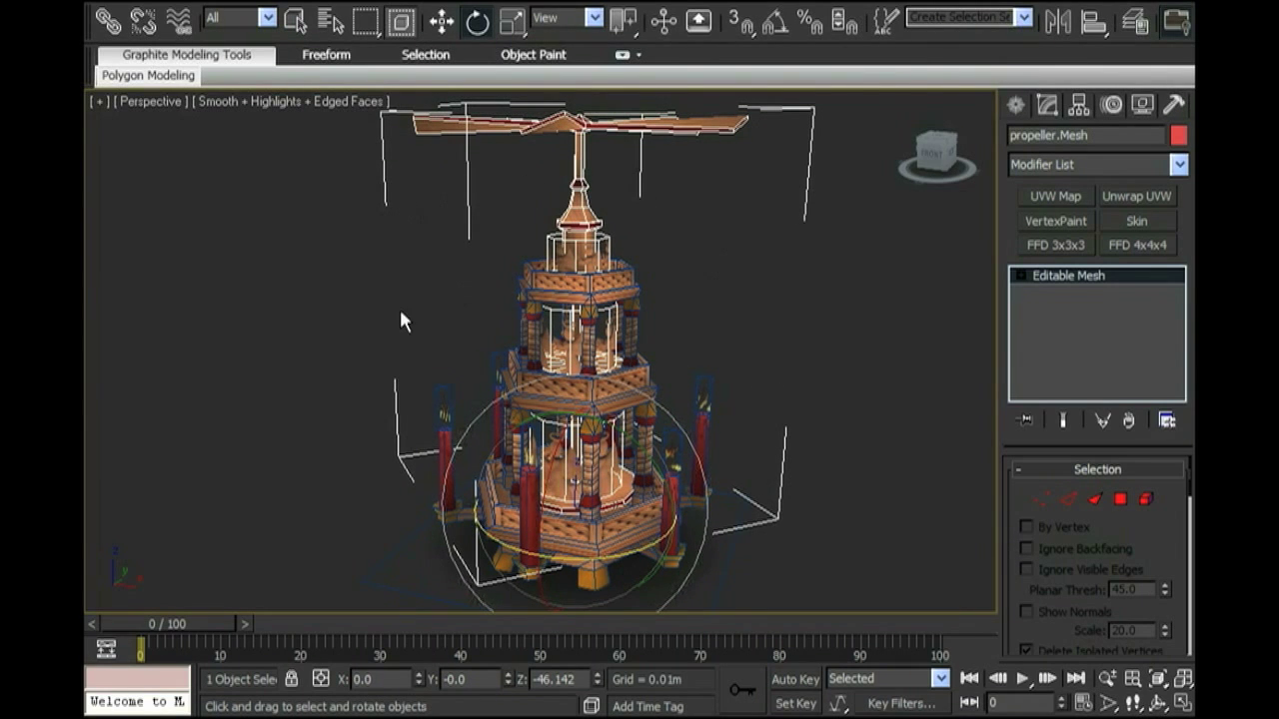
pyautogui.hotkey('ctrl', 'z')
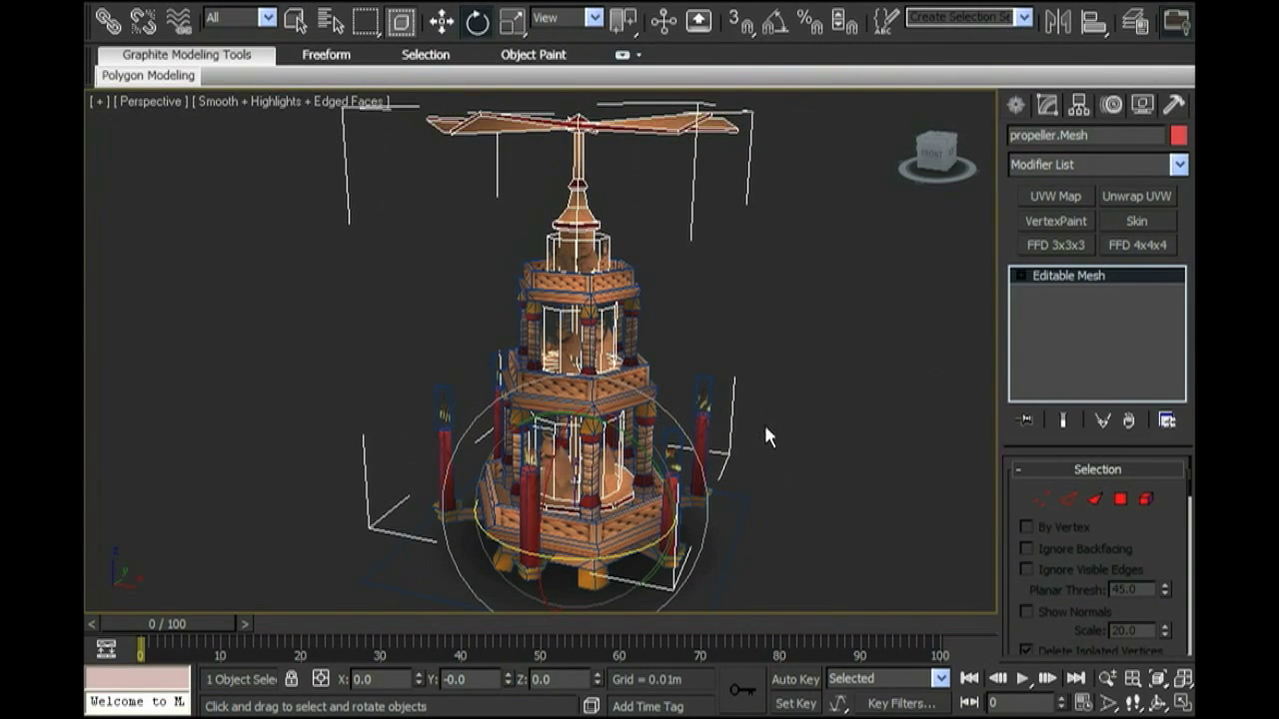
pyautogui.hotkey('ctrl', 'z')
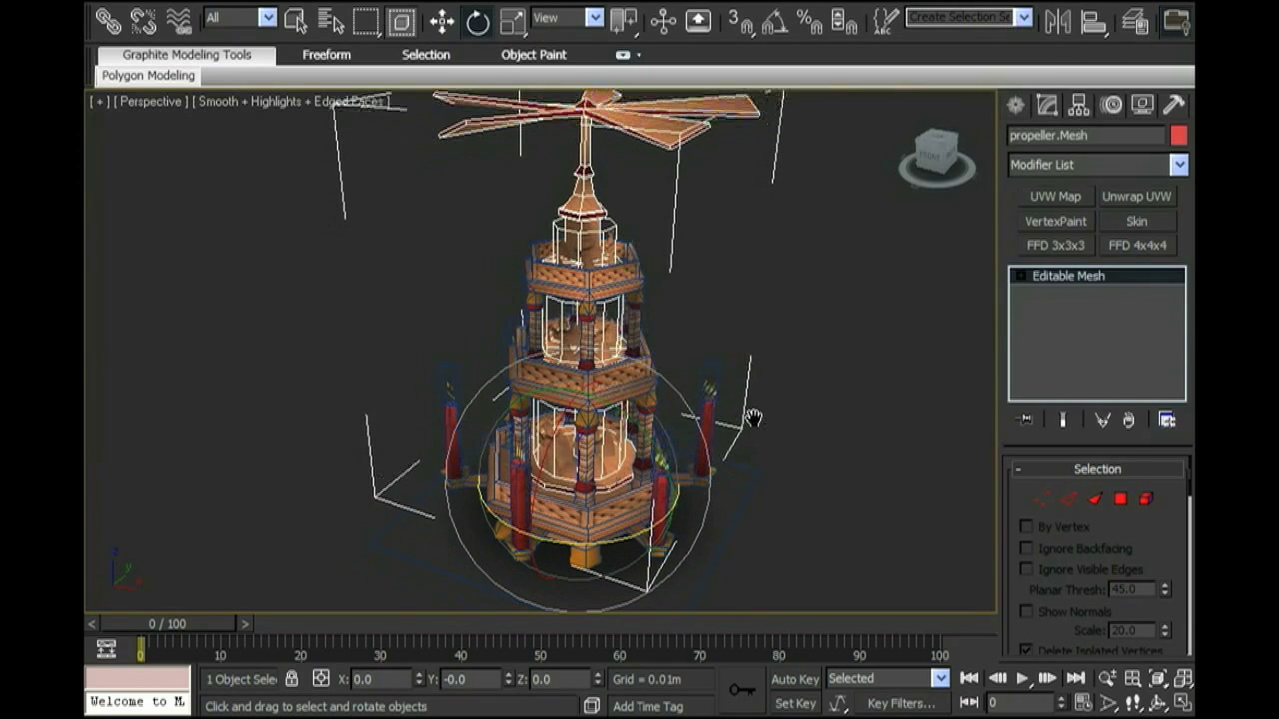
# Turn Edged Faces off and view the textured pyramid from a higher angle.
pyautogui.press('F4')
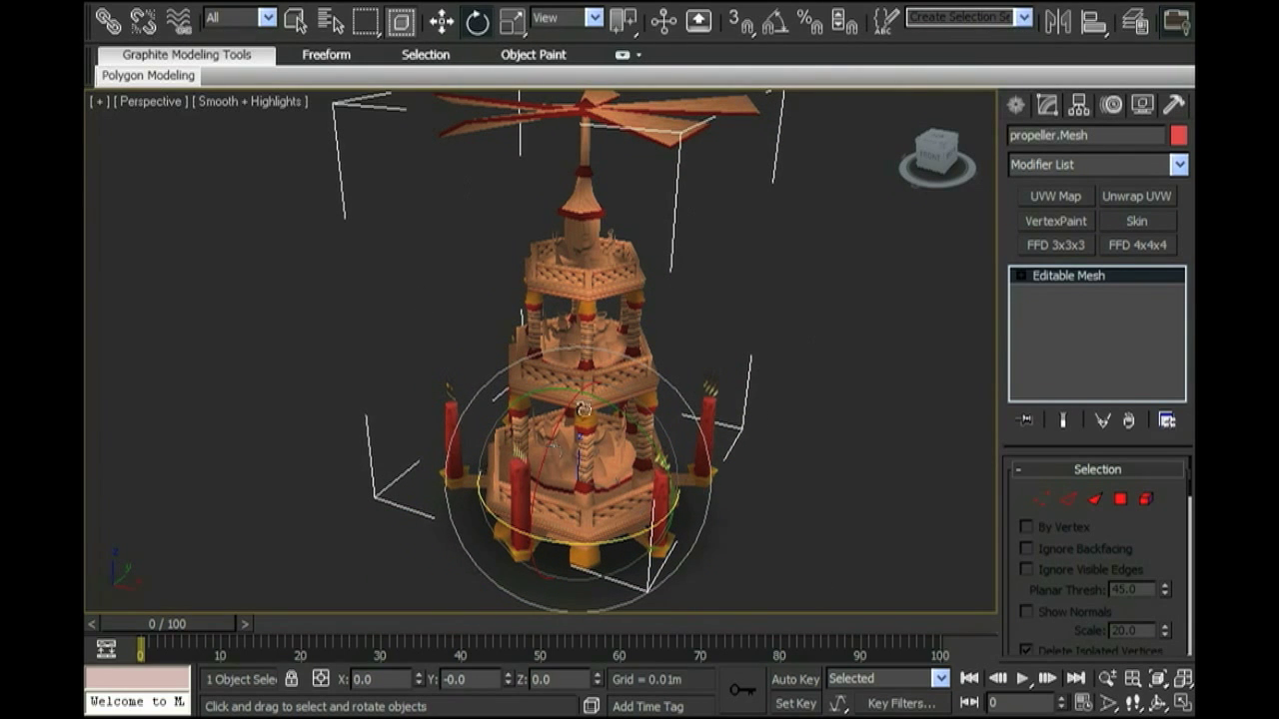
pyautogui.keyDown('alt'); pyautogui.moveTo(586, 410); pyautogui.dragTo(676, 399, button='middle'); pyautogui.keyUp('alt')
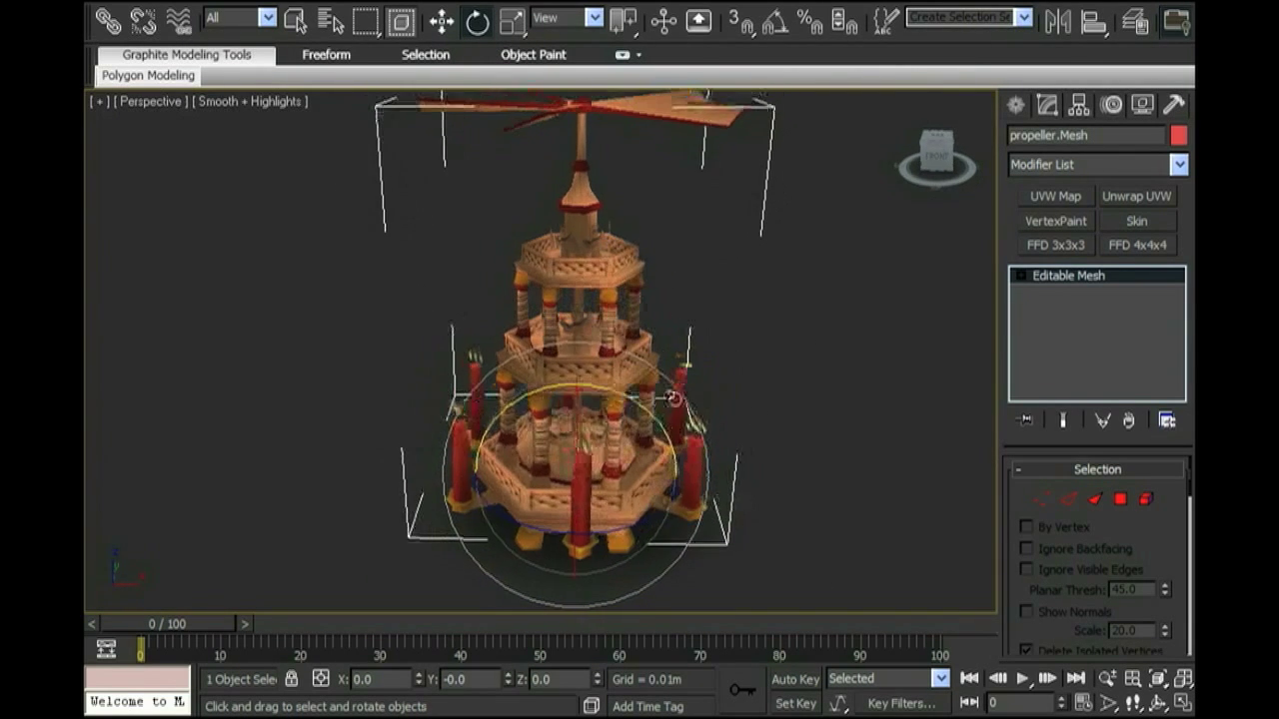
pyautogui.keyDown('alt'); pyautogui.moveTo(765, 394); pyautogui.dragTo(665, 373, button='middle'); pyautogui.keyUp('alt')
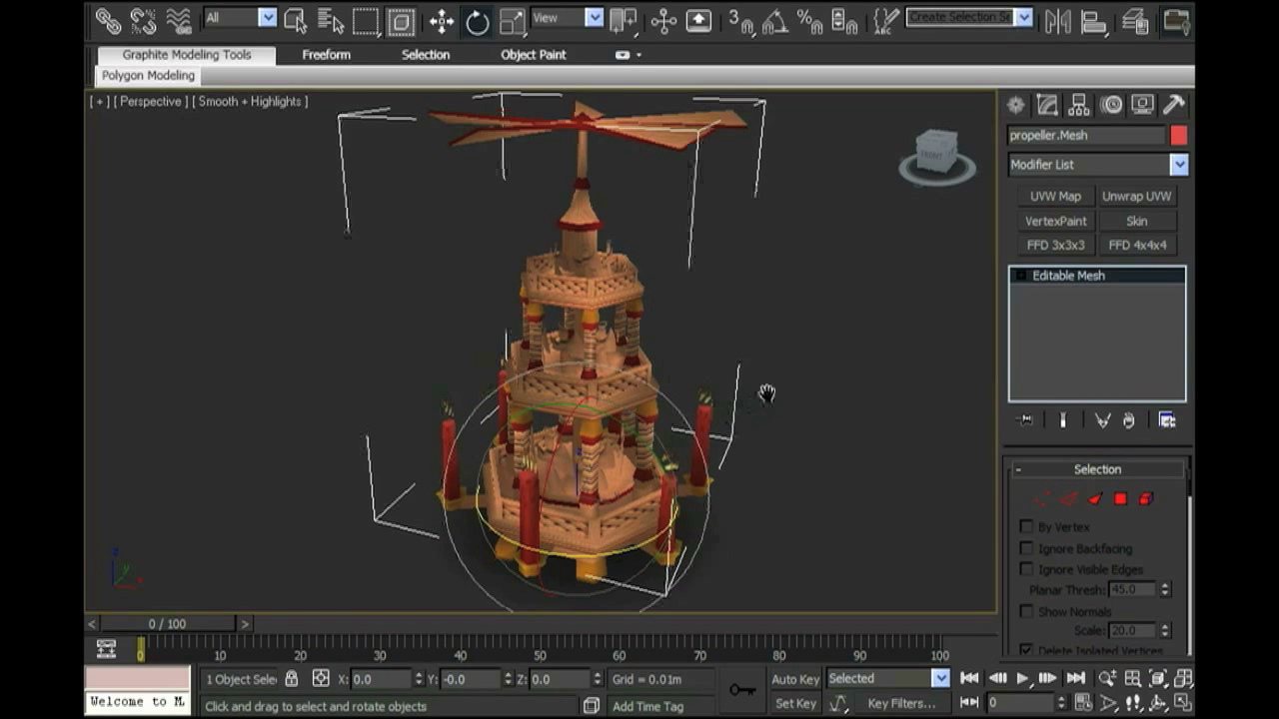
# Switch to a wireframe Top view with grid, centred on the model.
pyautogui.press('t')
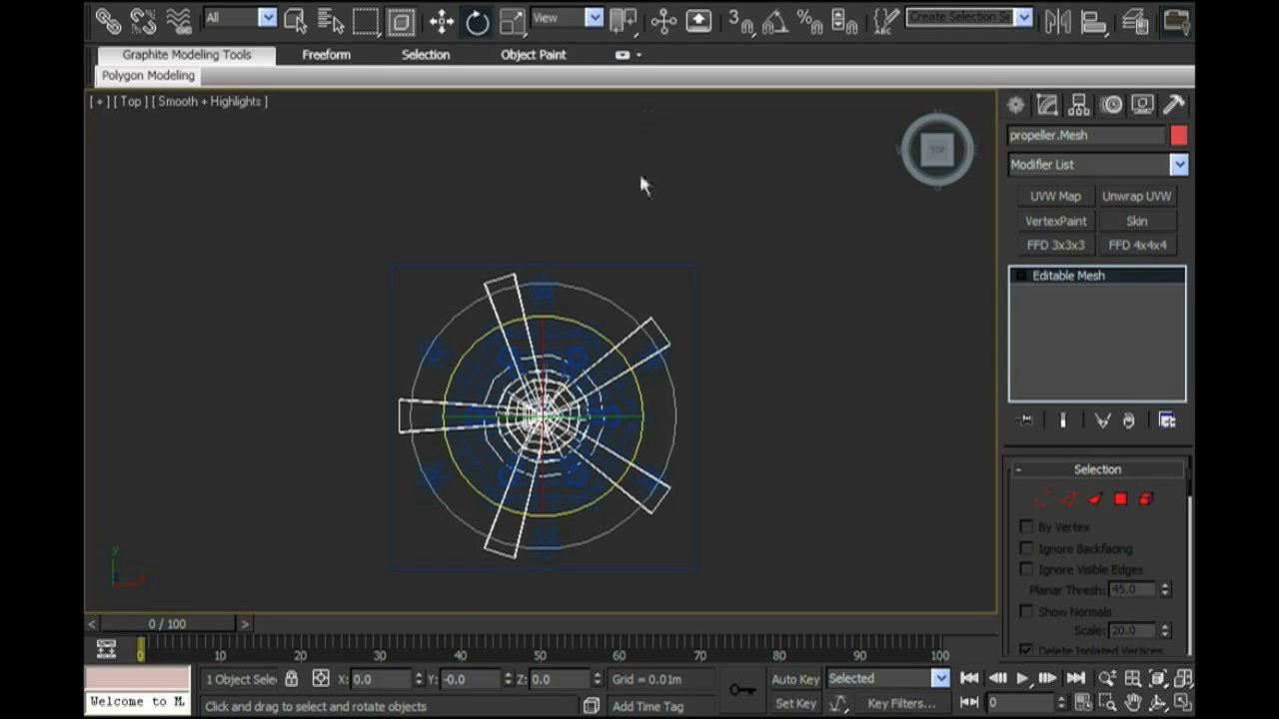
pyautogui.press('F3')
pyautogui.press('g')
pyautogui.moveTo(651, 254); pyautogui.dragTo(688, 217, button='middle')
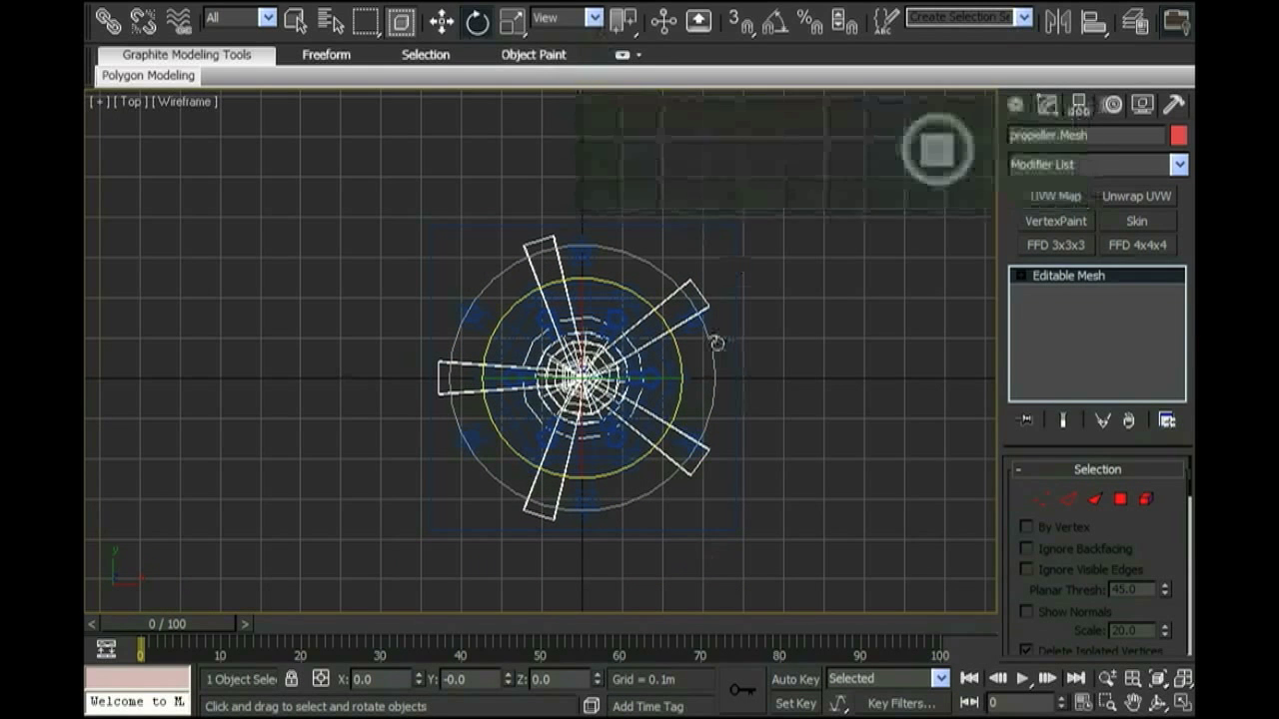
pyautogui.click(442, 20)
# Draw a Dummy helper centred on the propeller and name it Root.
pyautogui.click(1014, 103)
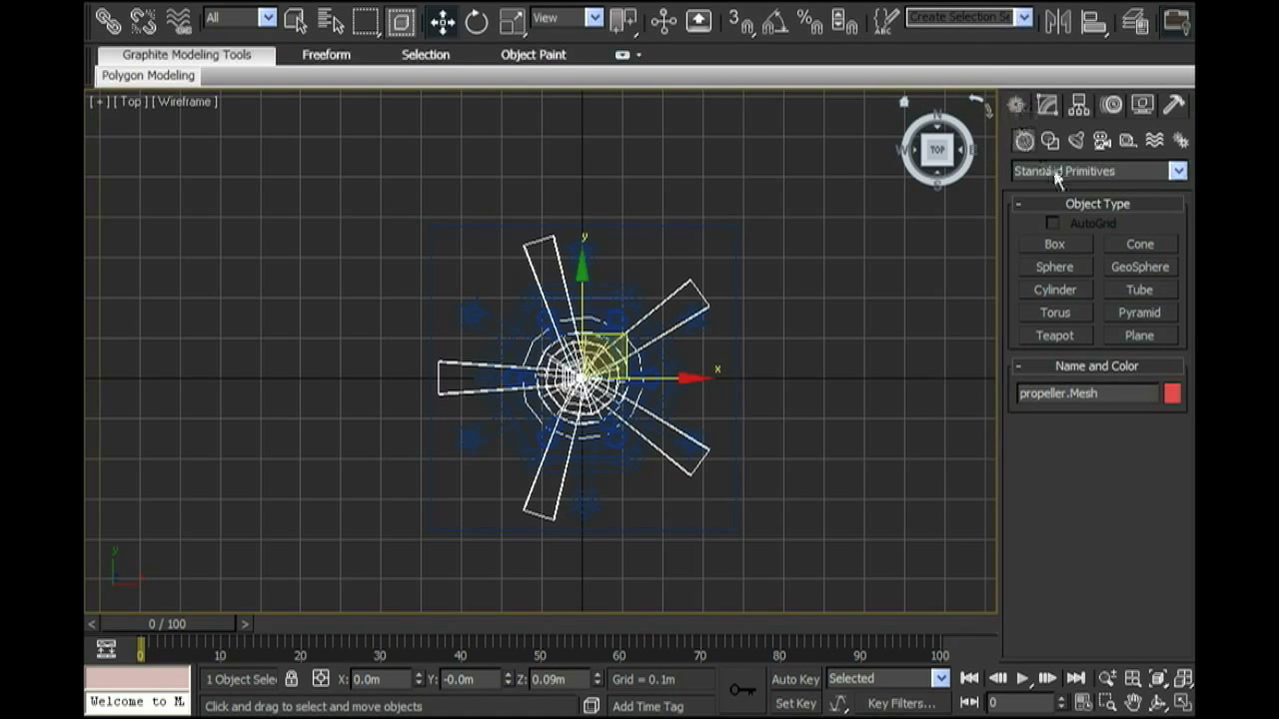
pyautogui.click(1126, 140)
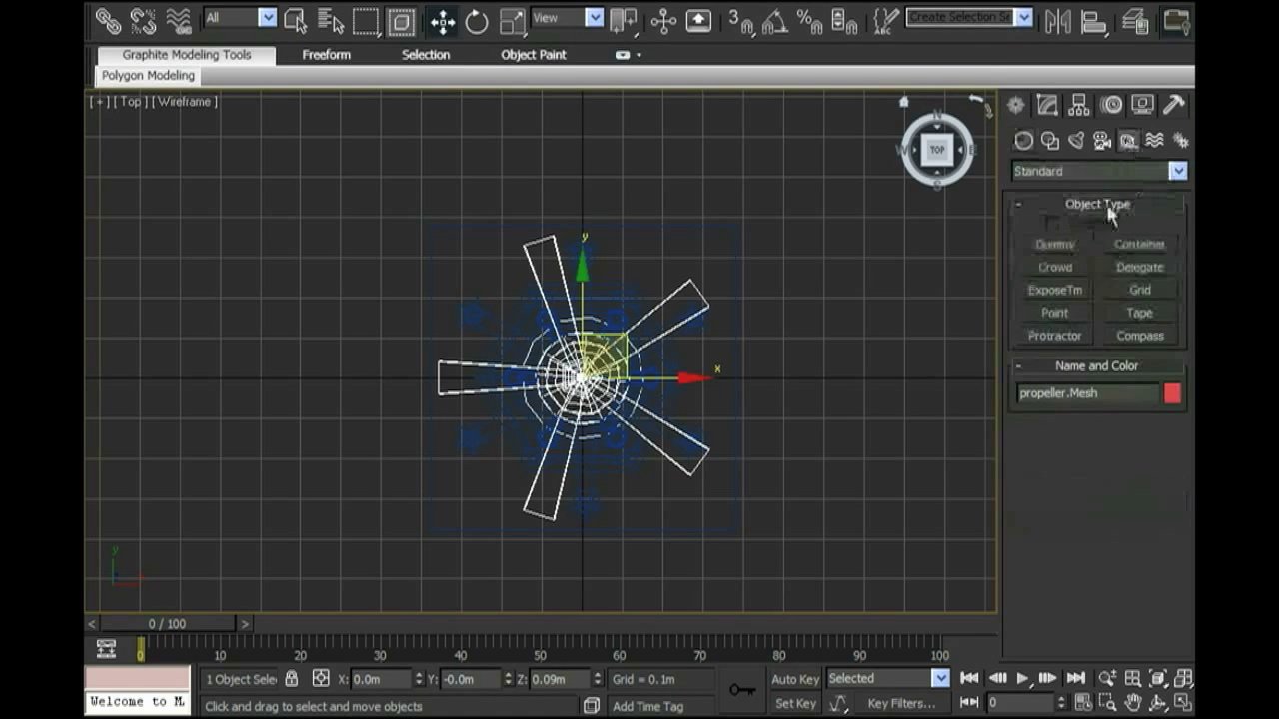
pyautogui.click(1057, 243)
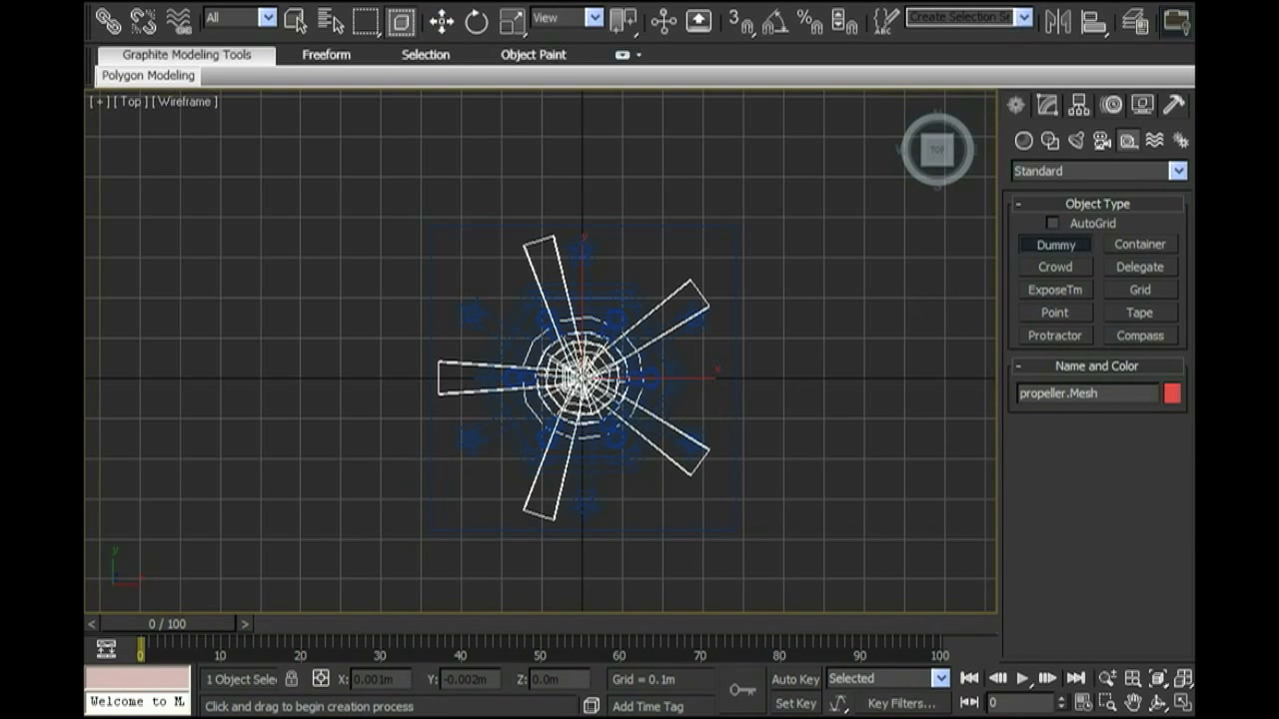
pyautogui.moveTo(582, 377); pyautogui.dragTo(700, 470)
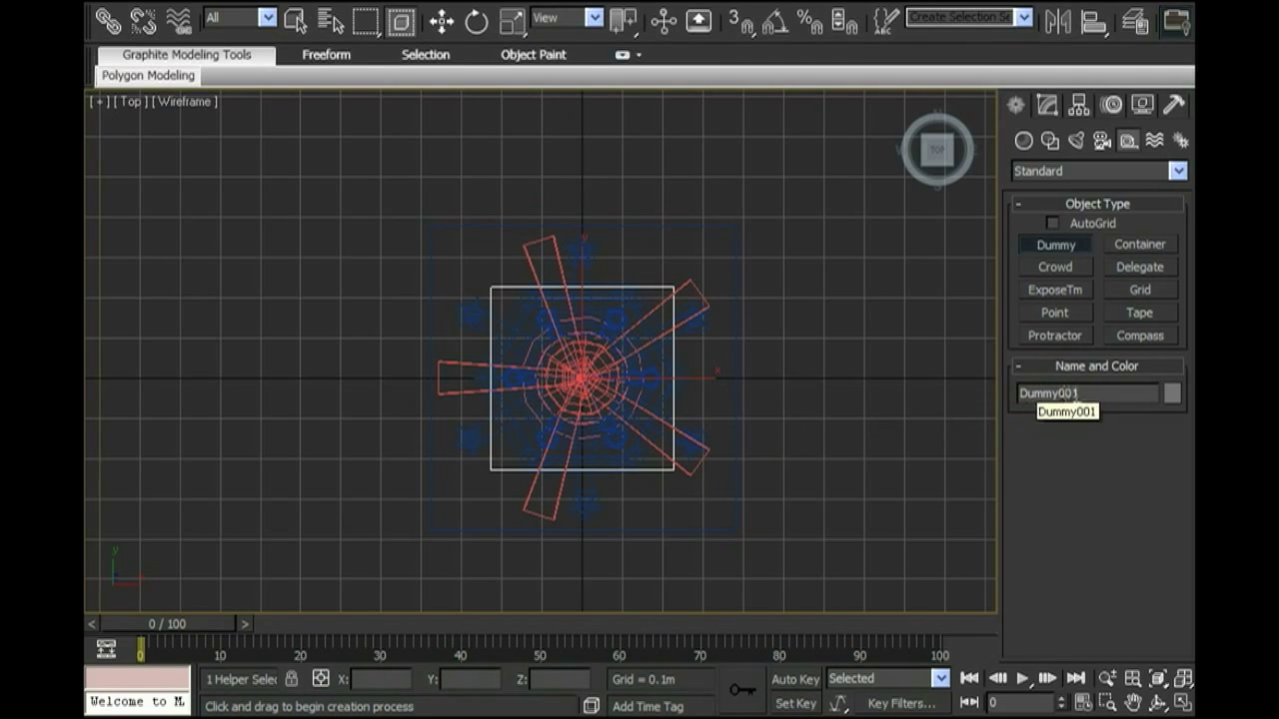
pyautogui.click(1099, 393)
pyautogui.write('Root')
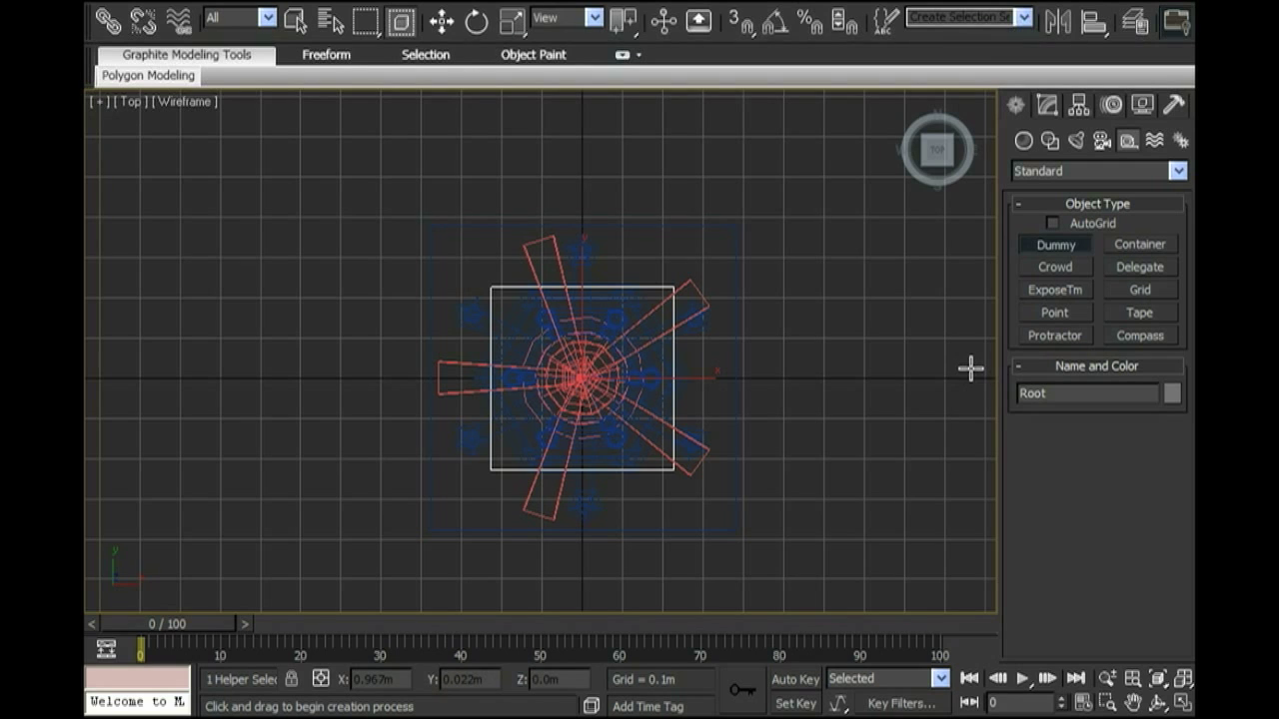
pyautogui.write('p')
pyautogui.moveTo(848, 417)
pyautogui.keyDown('alt'); pyautogui.mouseDown(button='middle')
pyautogui.moveTo(790, 393)
pyautogui.moveTo(757, 296)
pyautogui.moveTo(694, 425)
pyautogui.moveTo(687, 392)
pyautogui.mouseUp(button='middle'); pyautogui.keyUp('alt')
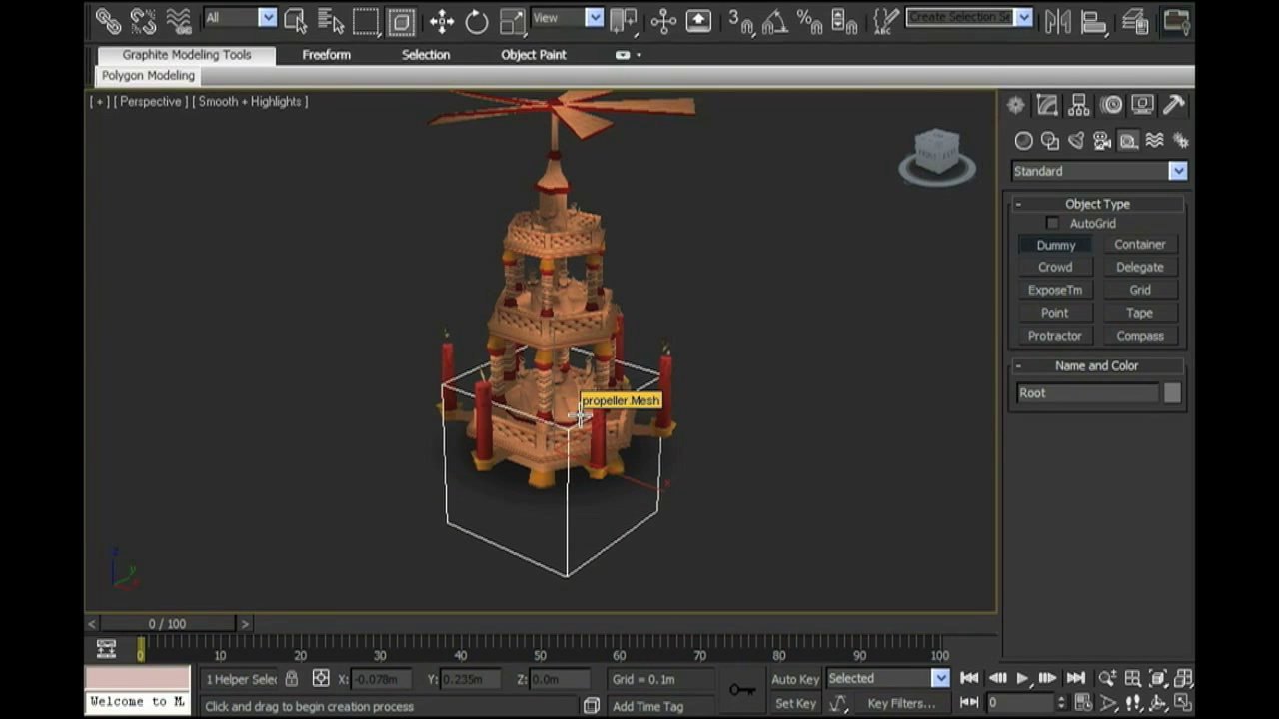
# Position the Root helper exactly at X 0, Y 0.
pyautogui.click(443, 22)
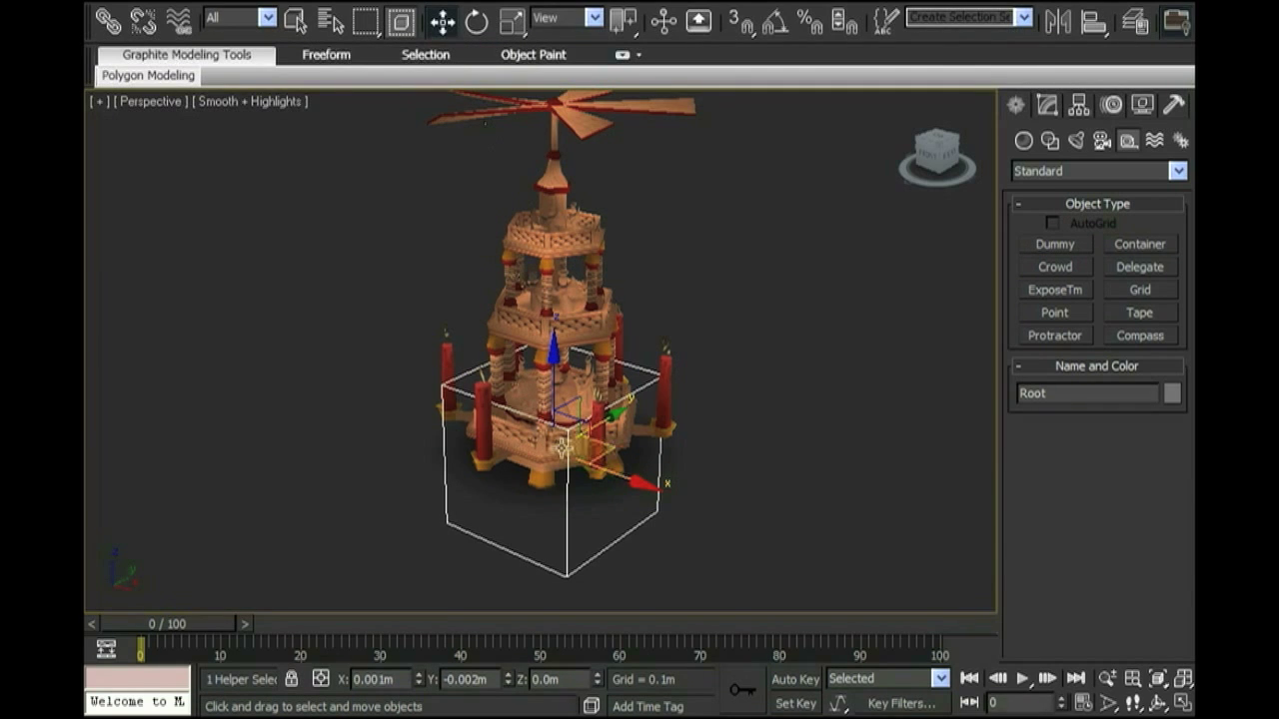
pyautogui.rightClick(450, 28)
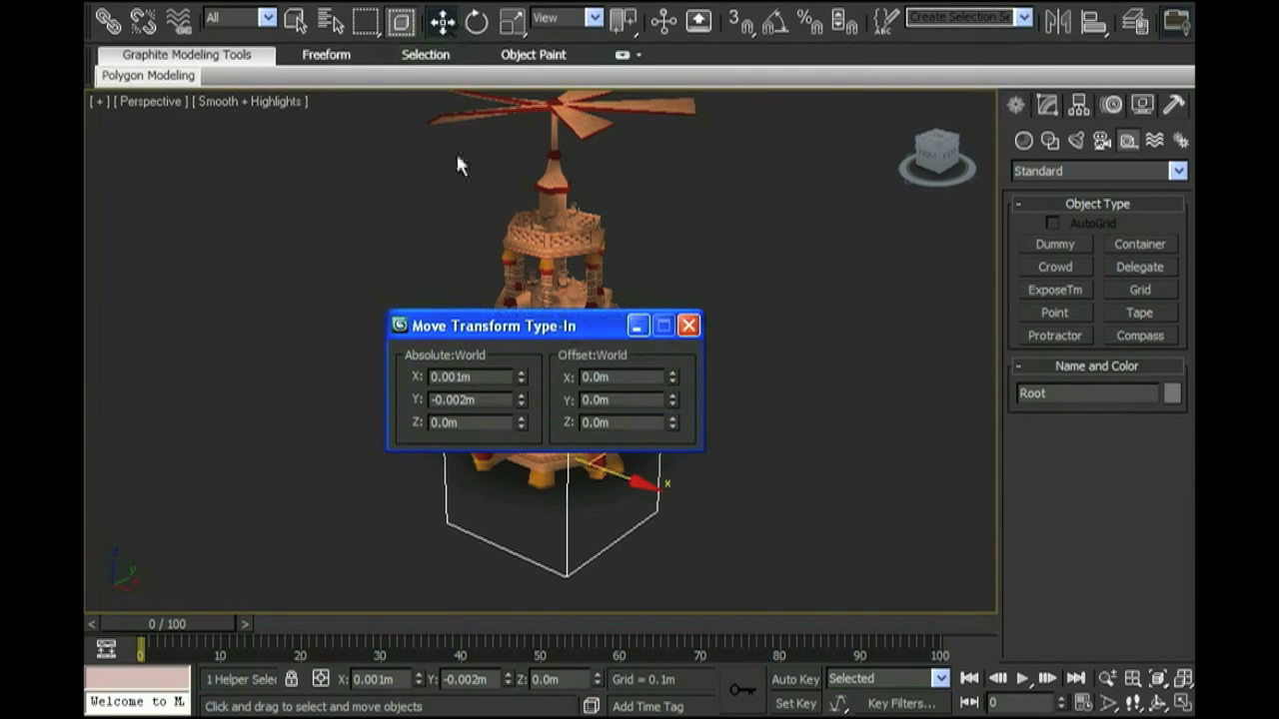
pyautogui.moveTo(480, 376); pyautogui.dragTo(424, 376)
pyautogui.write('0')
pyautogui.press('Tab')
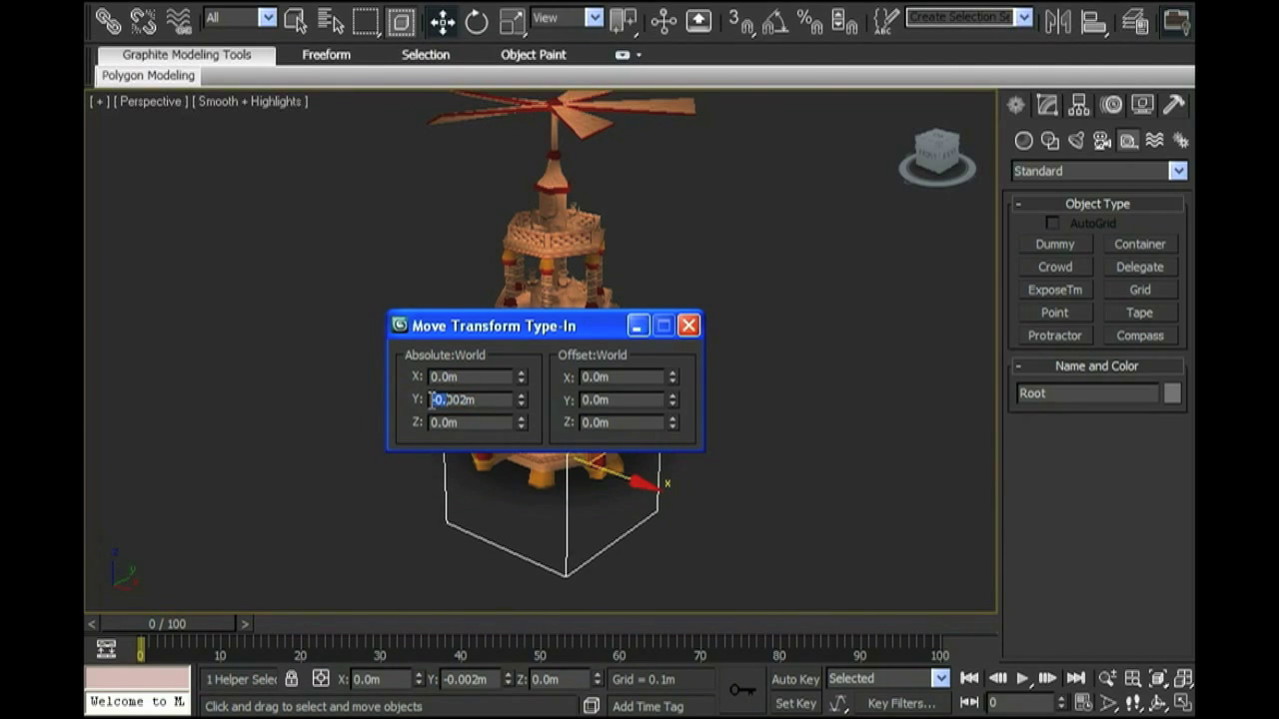
pyautogui.write('0')
pyautogui.press('Return')
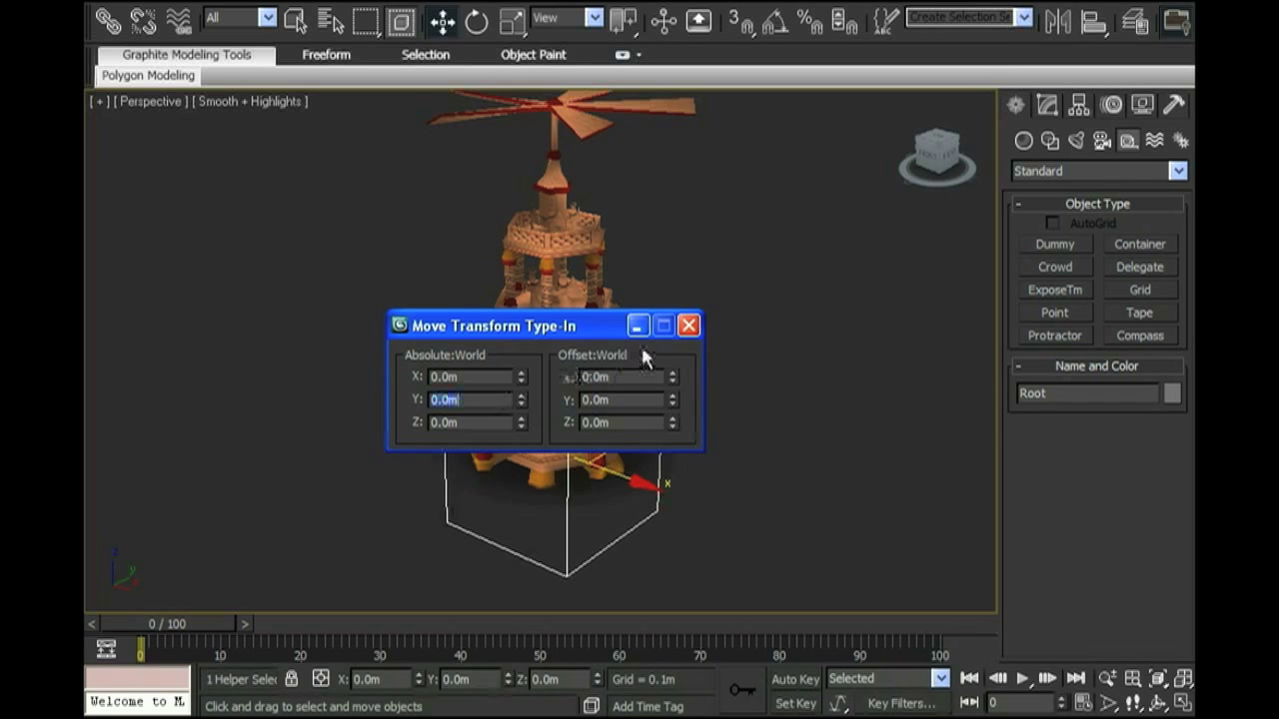
pyautogui.click(691, 327)
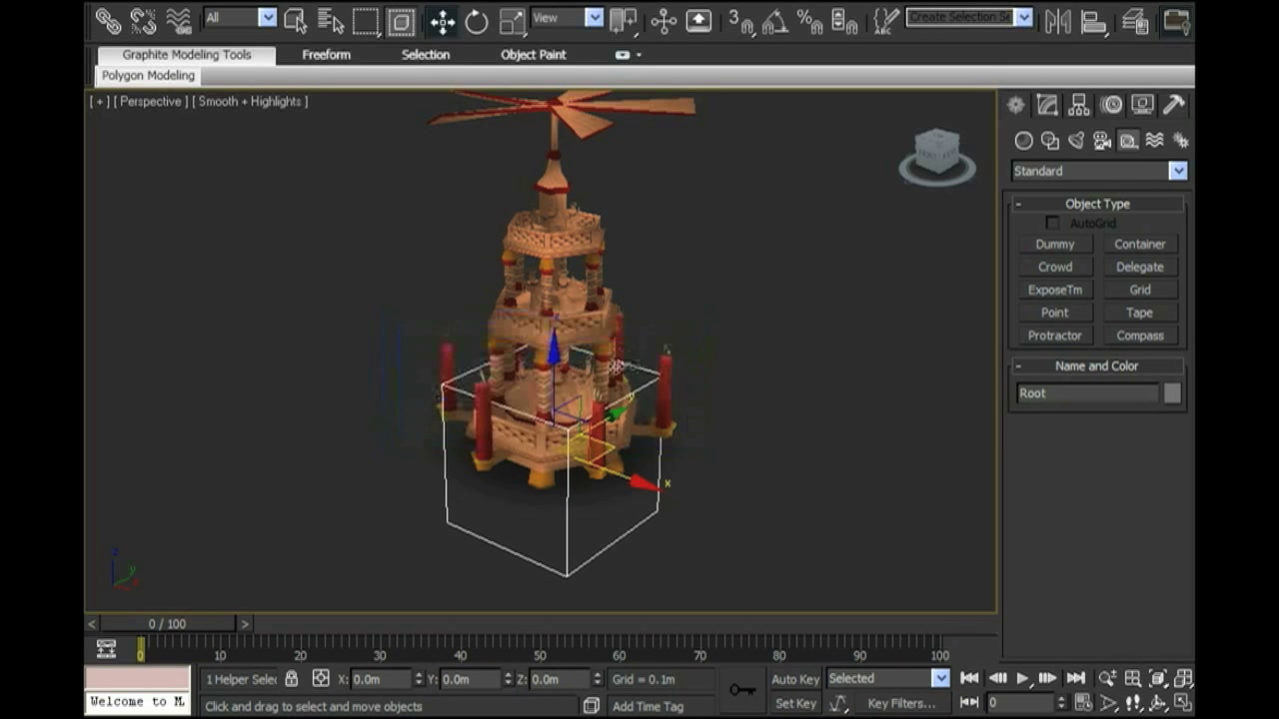
# Orbit around the pyramid to inspect the Root helper box.
pyautogui.keyDown('alt'); pyautogui.moveTo(534, 404); pyautogui.dragTo(545, 430, button='middle'); pyautogui.keyUp('alt')
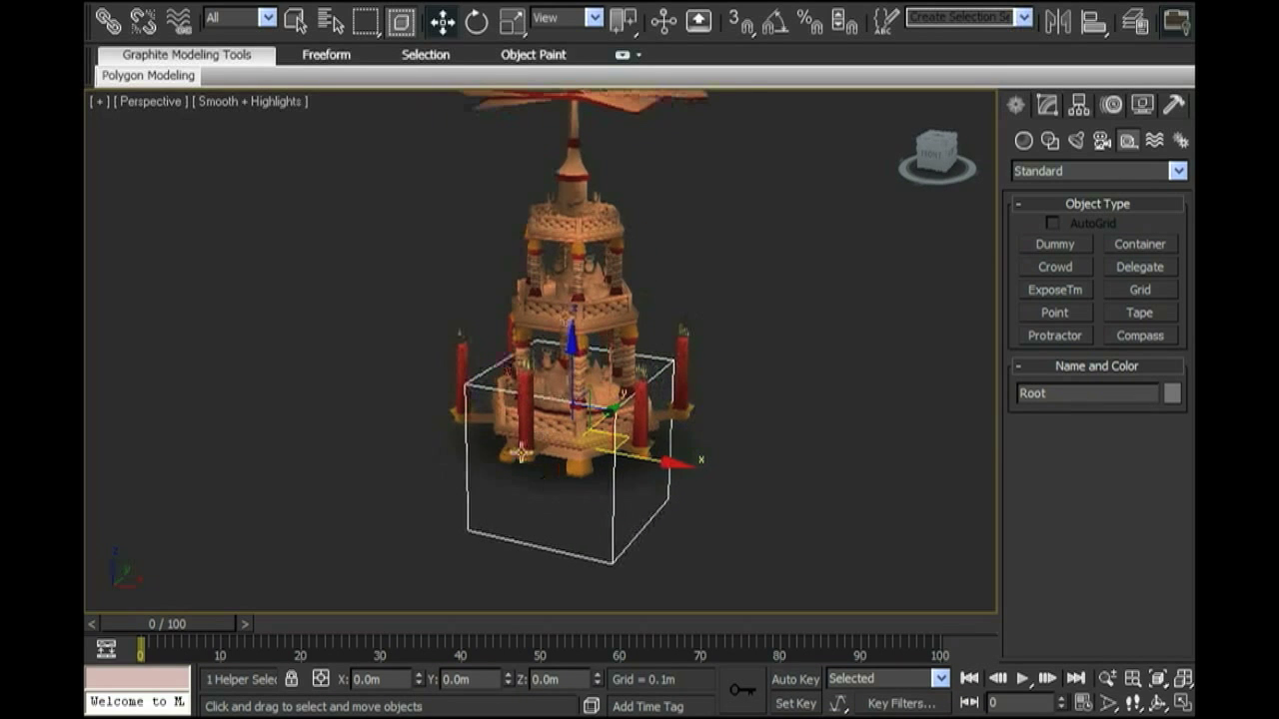
pyautogui.keyDown('alt'); pyautogui.moveTo(633, 432); pyautogui.dragTo(725, 566, button='middle'); pyautogui.keyUp('alt')
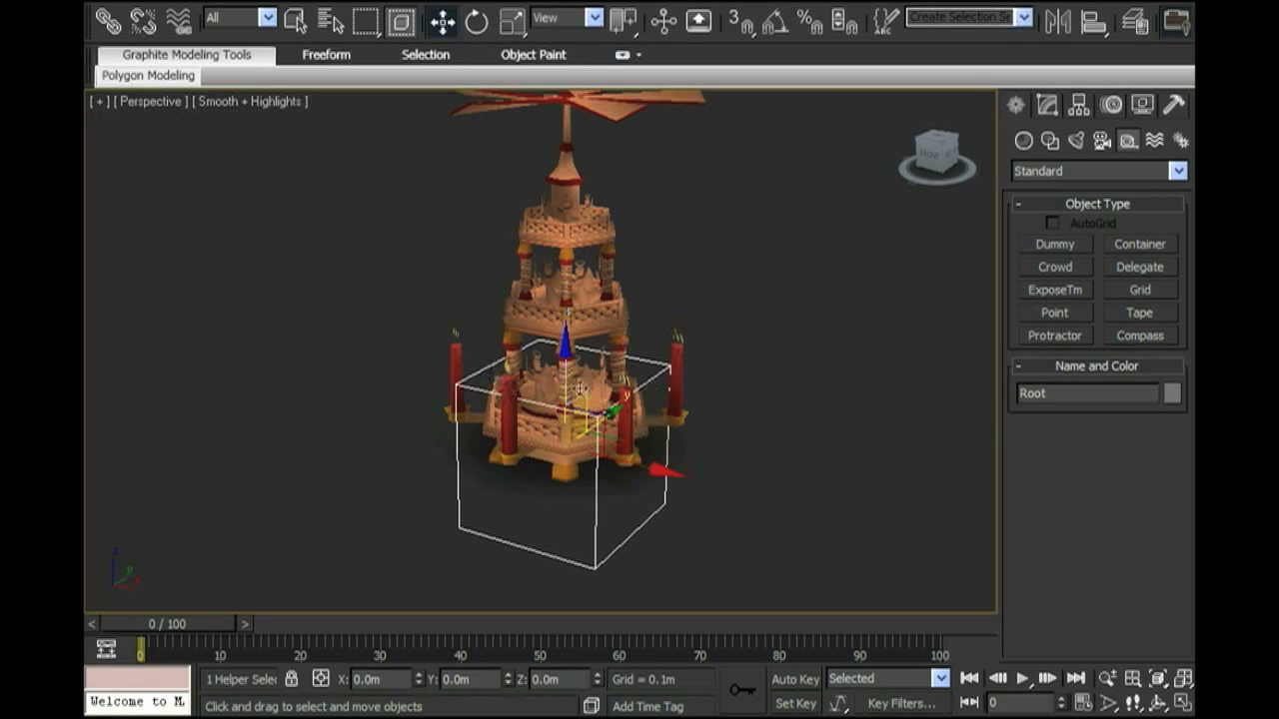
pyautogui.keyDown('alt'); pyautogui.moveTo(570, 420); pyautogui.dragTo(566, 382, button='middle'); pyautogui.keyUp('alt')
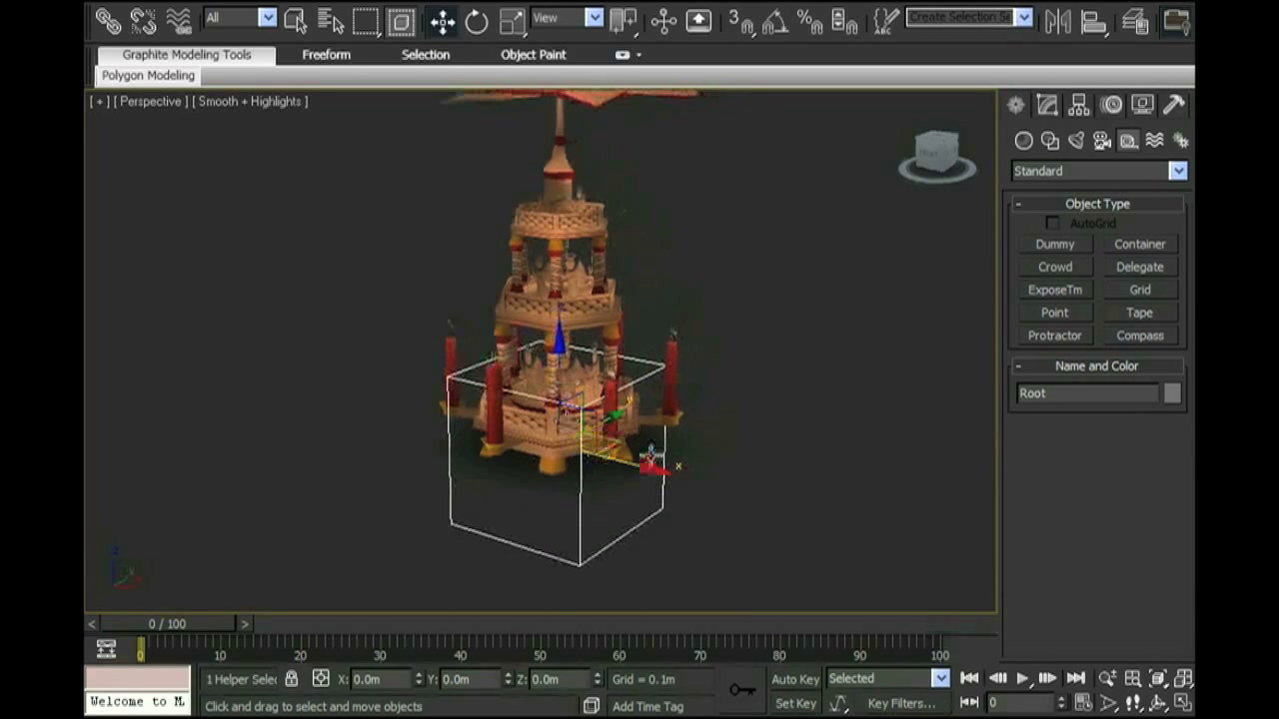
pyautogui.moveTo(597, 435); pyautogui.dragTo(561, 446, button='middle')
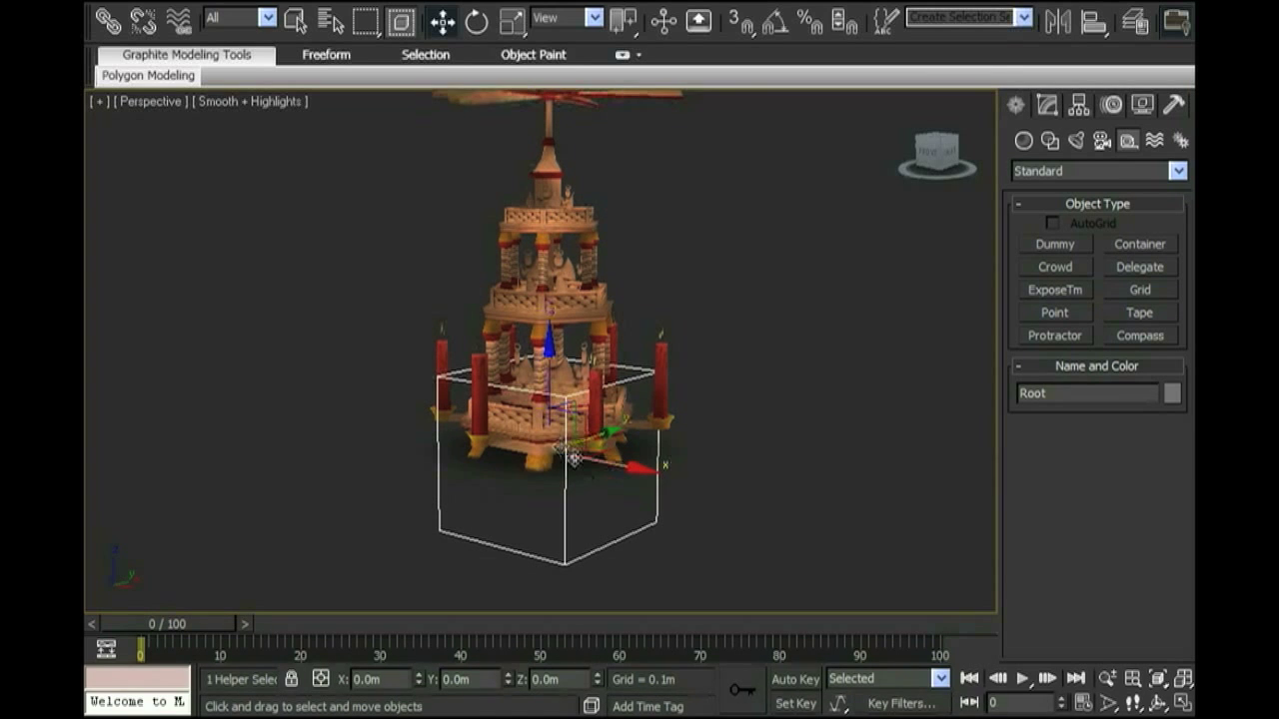
pyautogui.keyDown('alt'); pyautogui.moveTo(488, 393); pyautogui.dragTo(567, 401, button='middle'); pyautogui.keyUp('alt')
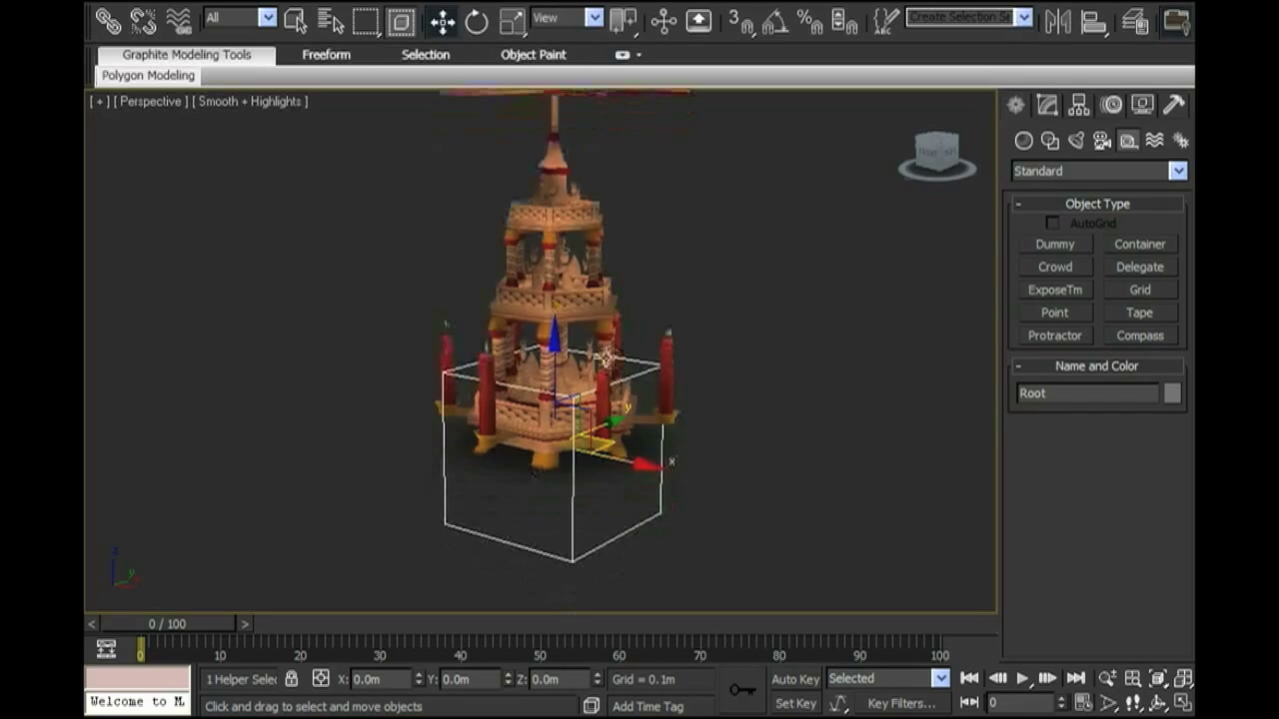
# Zoom out in a wireframe Top view to frame the whole pyramid around Root.
pyautogui.press('t')
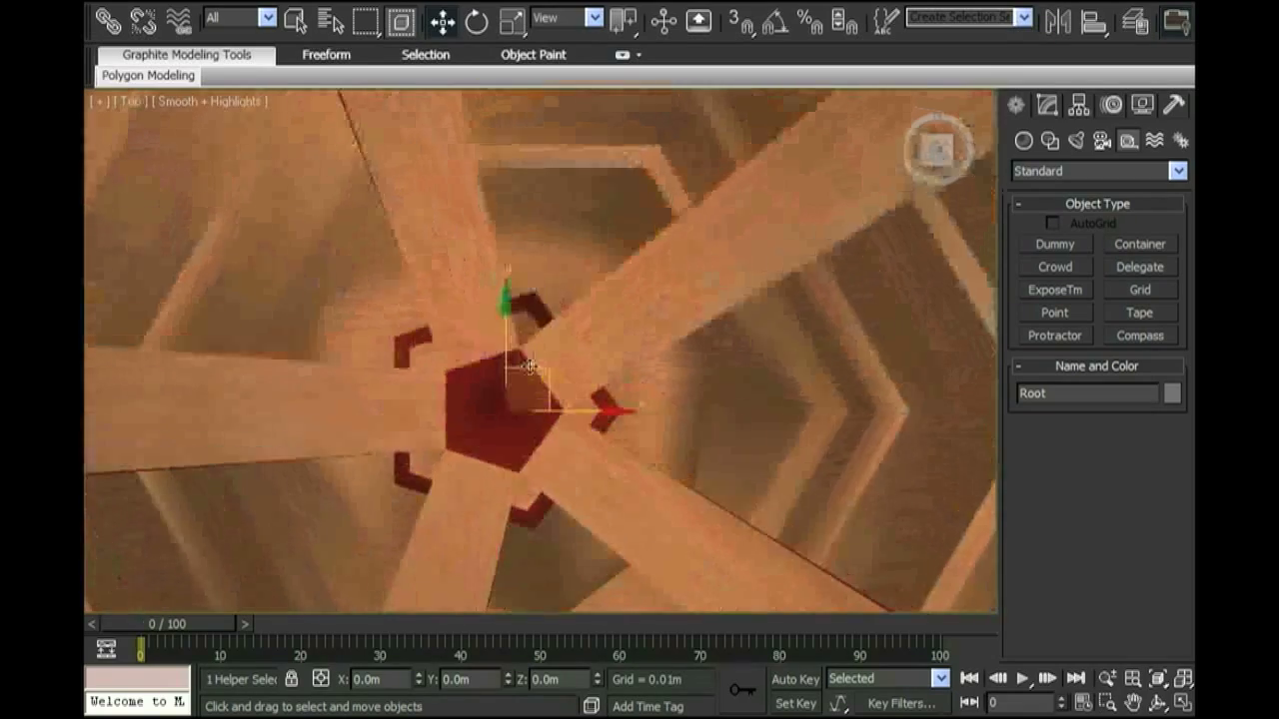
pyautogui.scroll(-5, 540, 362)
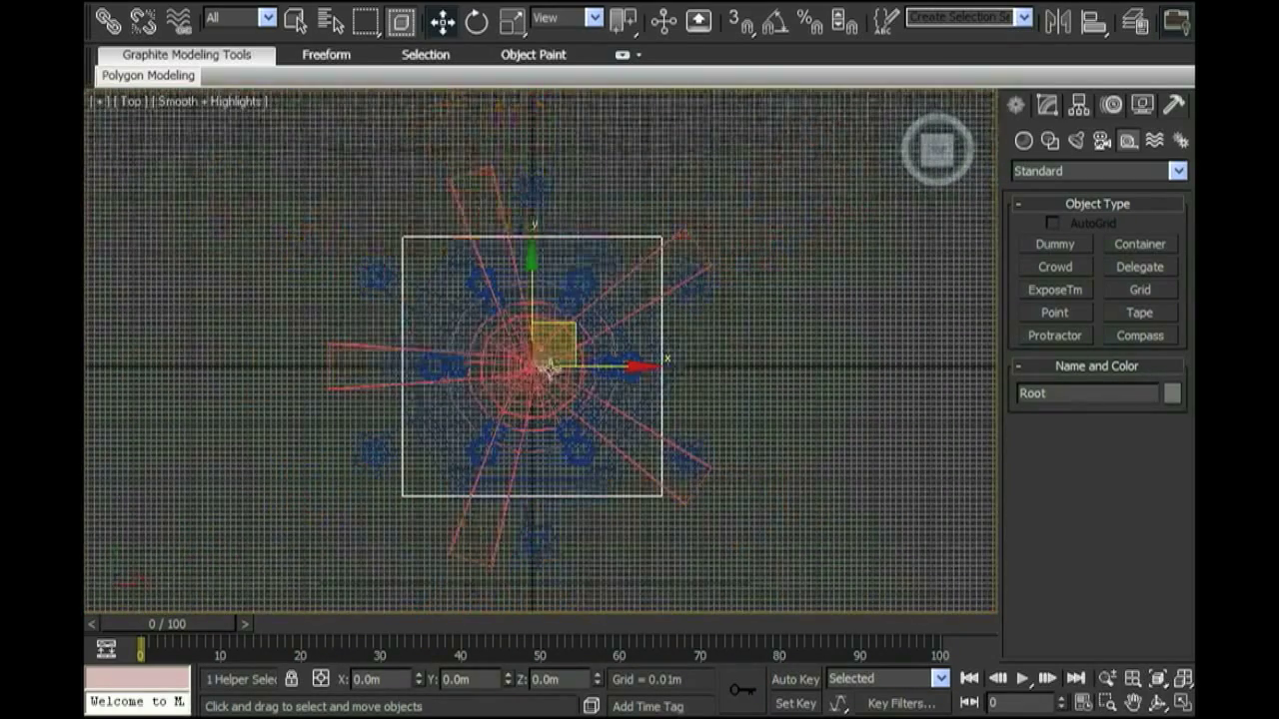
pyautogui.scroll(-3, 560, 372)
pyautogui.press('F3')
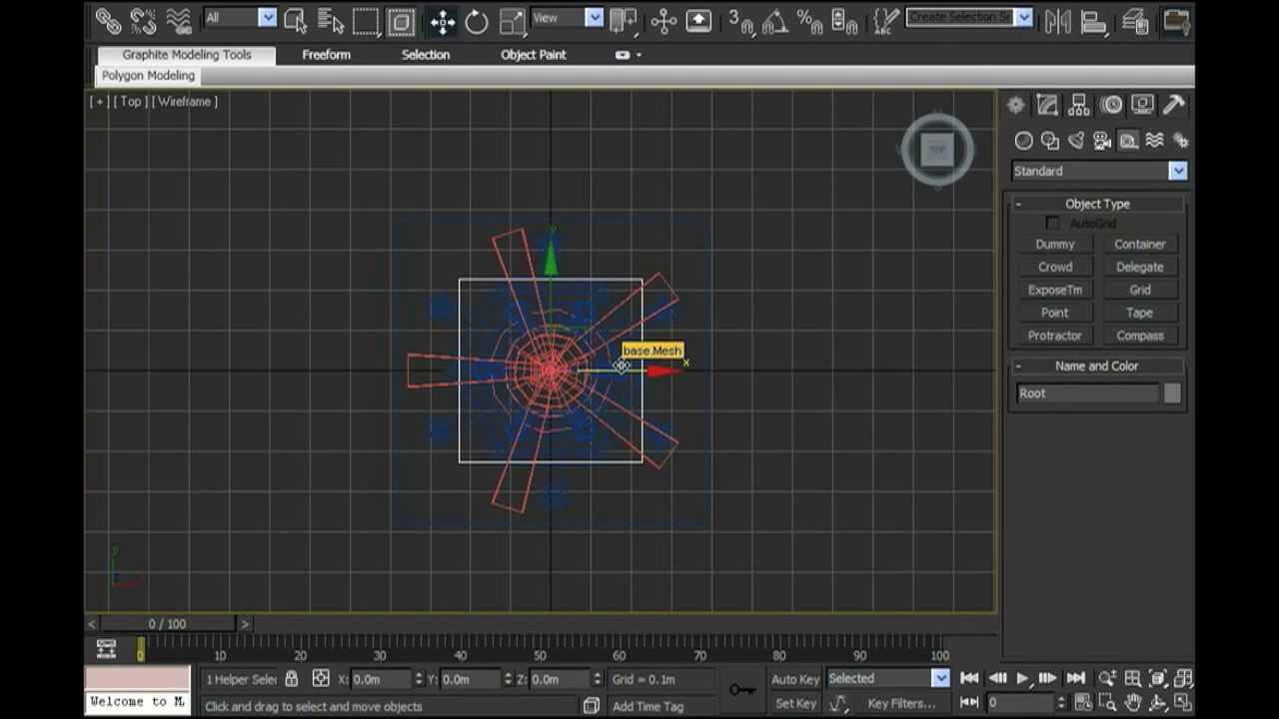
pyautogui.scroll(-2, 620, 366)
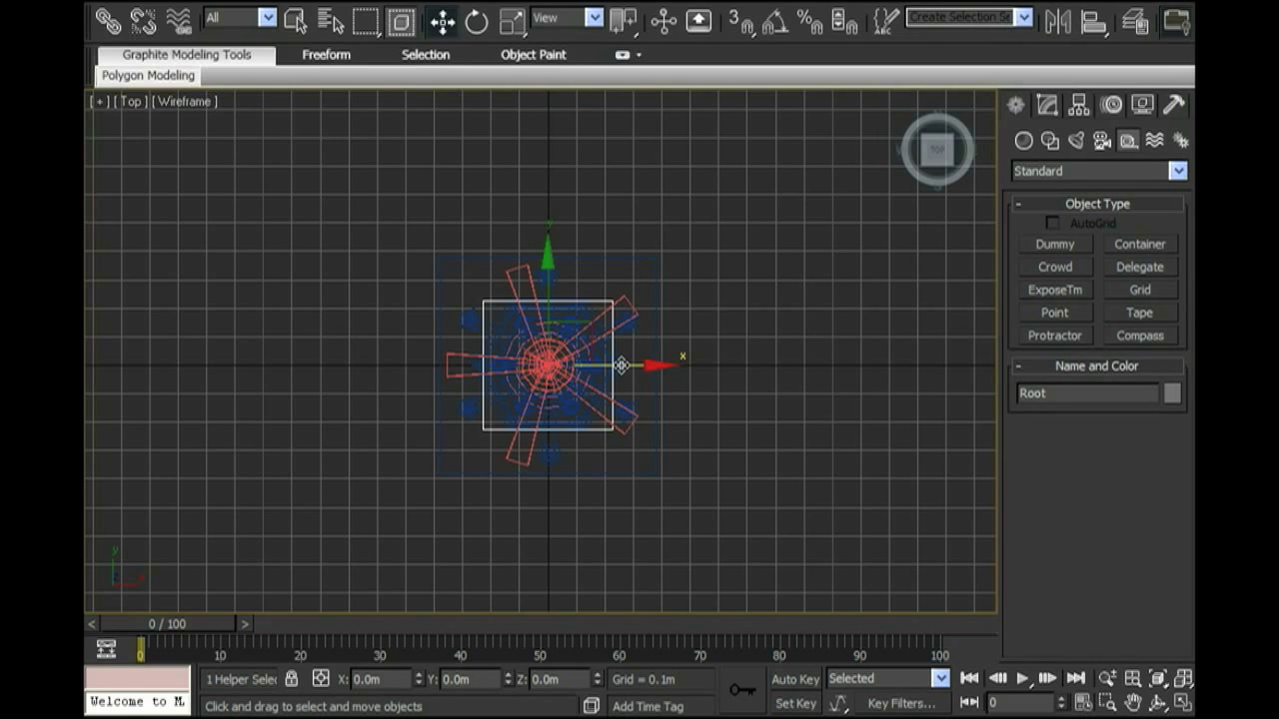
pyautogui.moveTo(634, 374); pyautogui.dragTo(642, 368, button='middle')
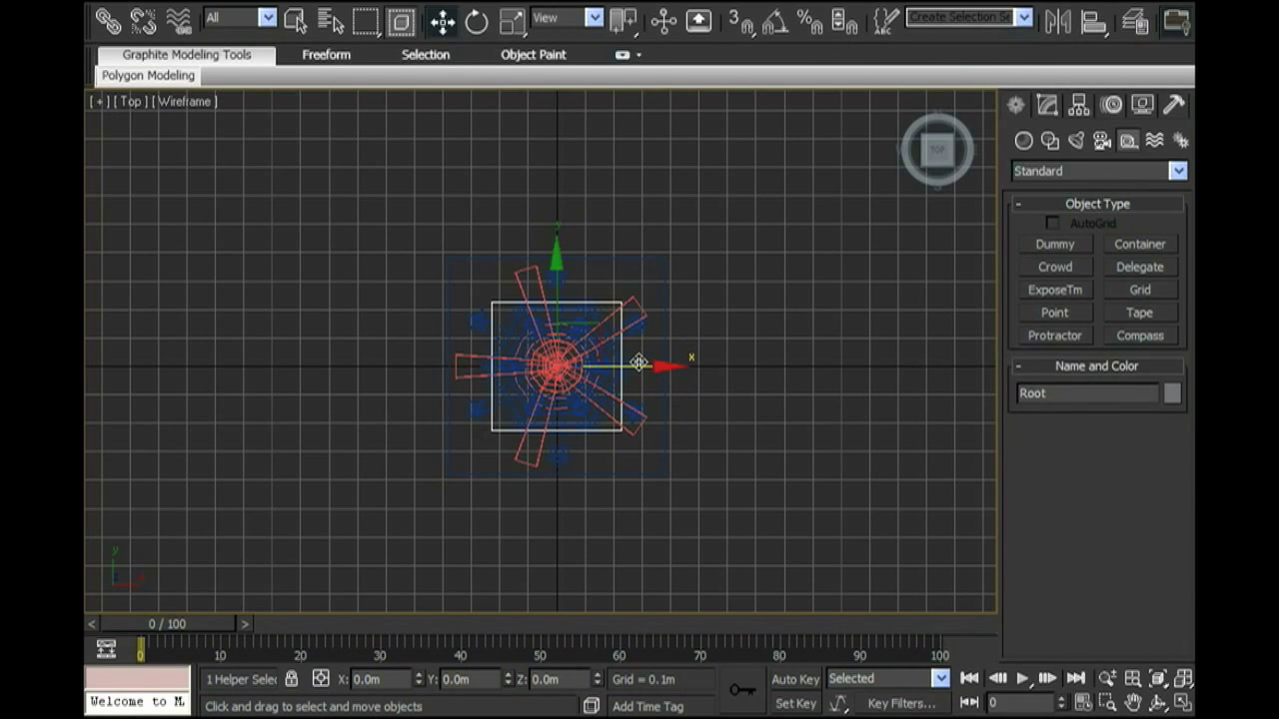
# Draw a small Dummy001 helper box at the pyramid's hub in the Top view.
pyautogui.moveTo(641, 317); pyautogui.dragTo(646, 325, button='middle')
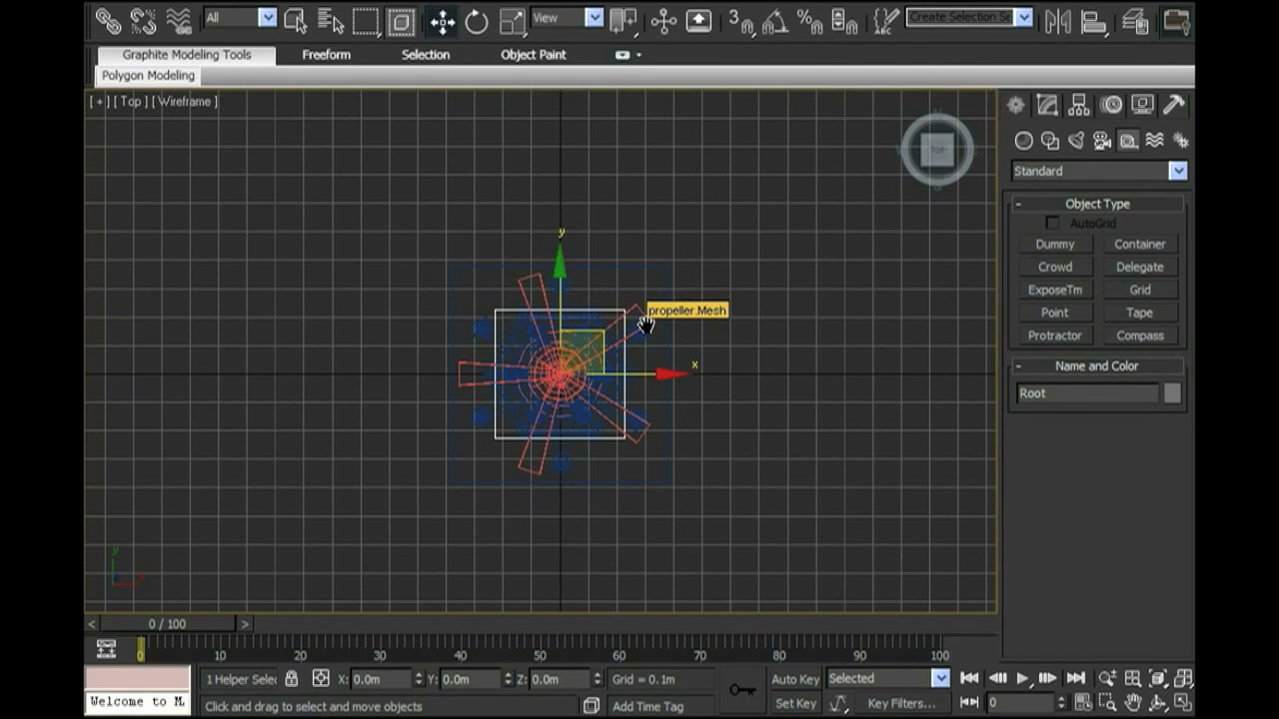
pyautogui.scroll(4, 650, 349)
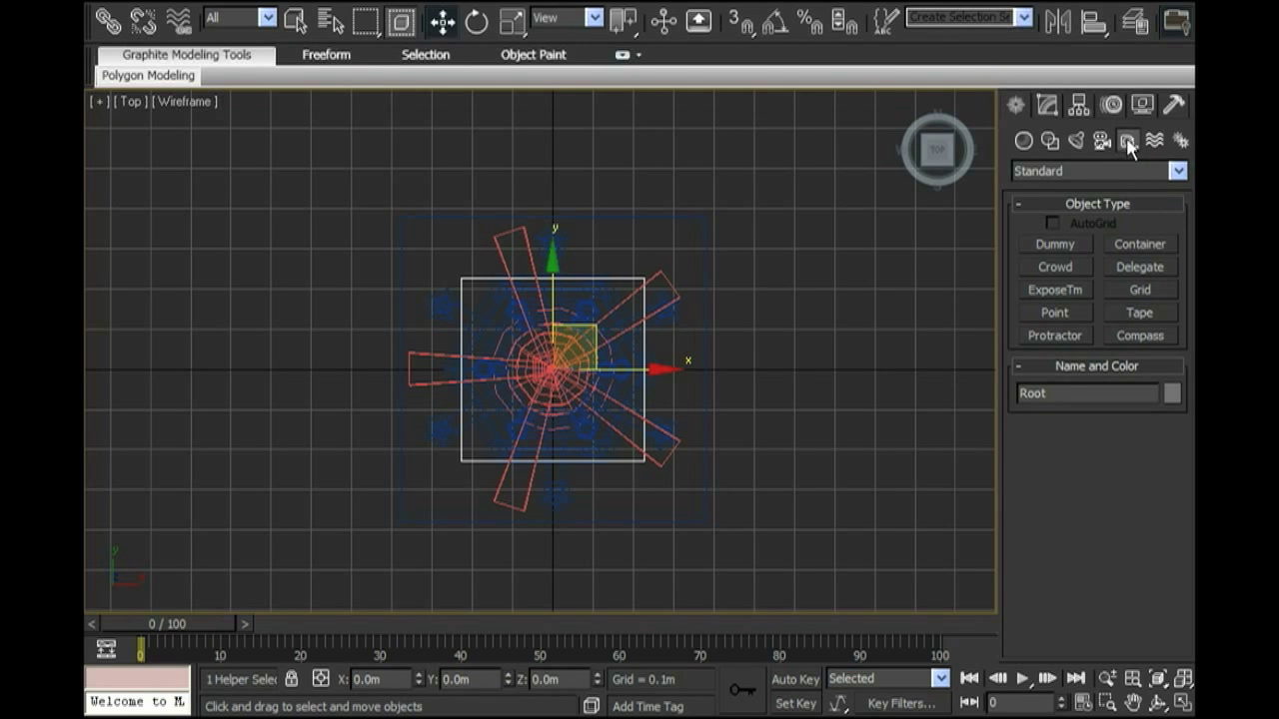
pyautogui.click(1054, 244)
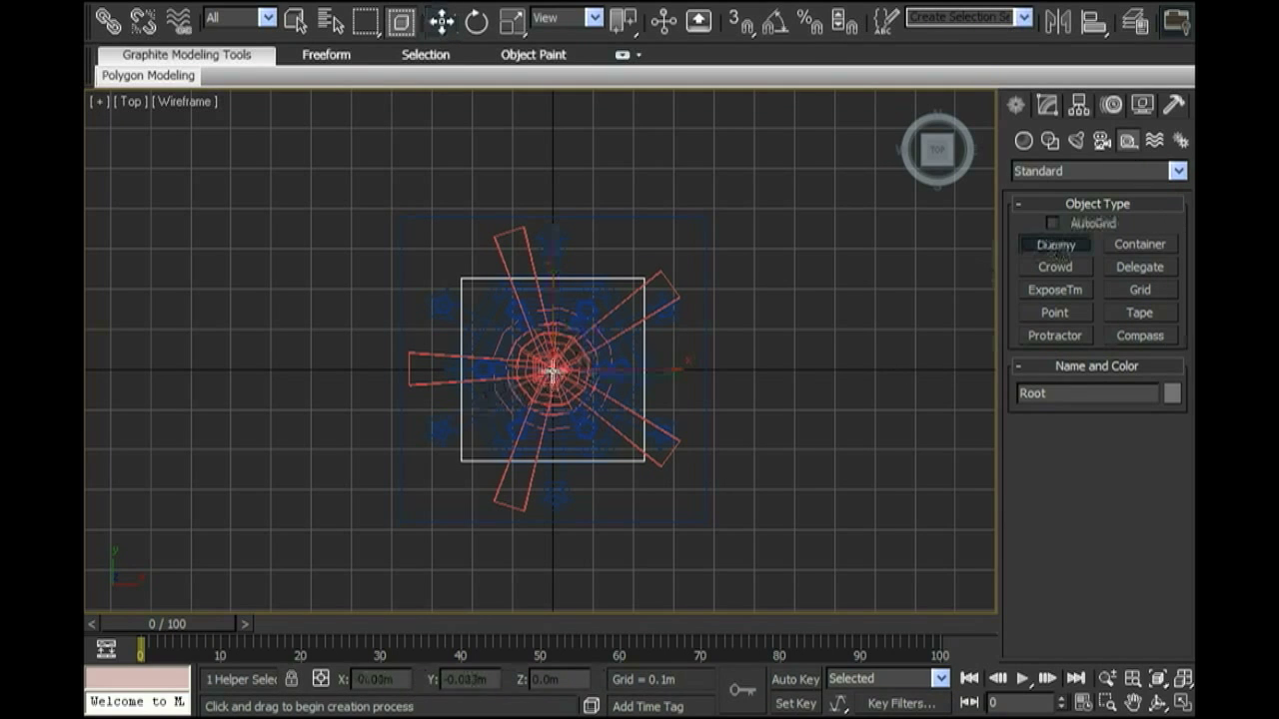
pyautogui.moveTo(552, 371); pyautogui.dragTo(589, 407)
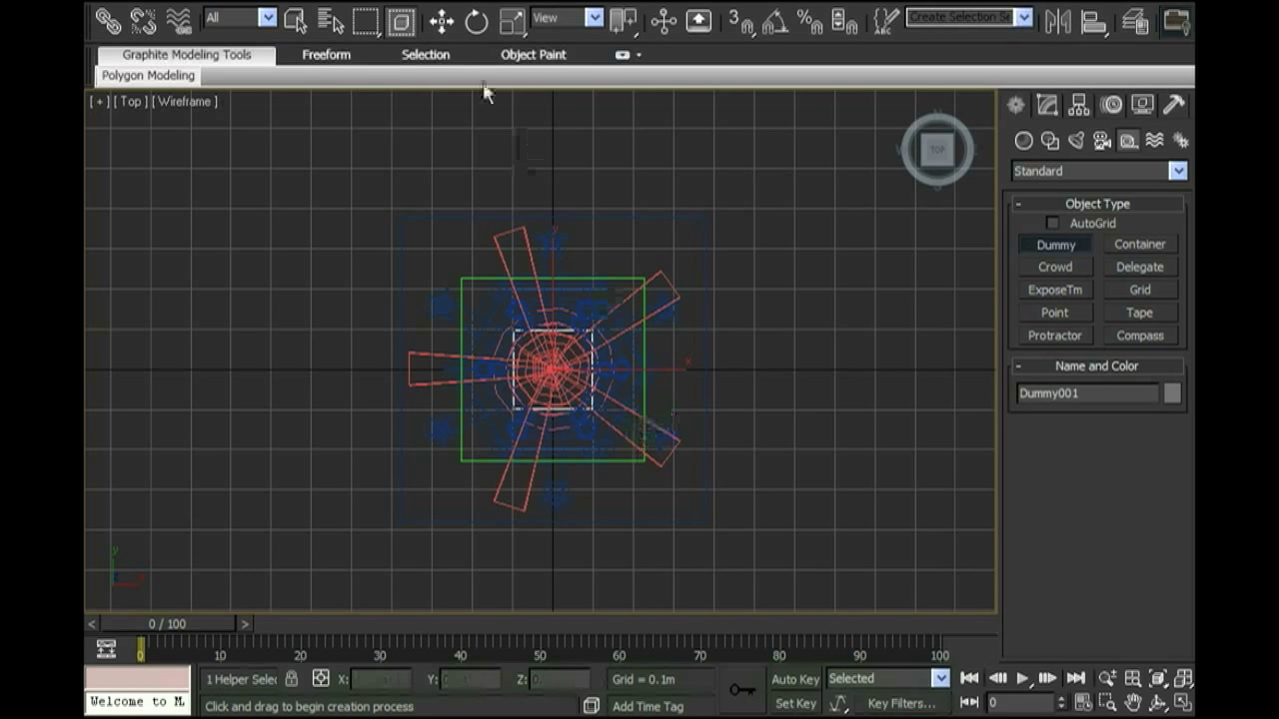
pyautogui.click(441, 22)
# Set Dummy001's absolute X and Y positions to 0 in Move Transform Type-In.
pyautogui.rightClick(441, 22)
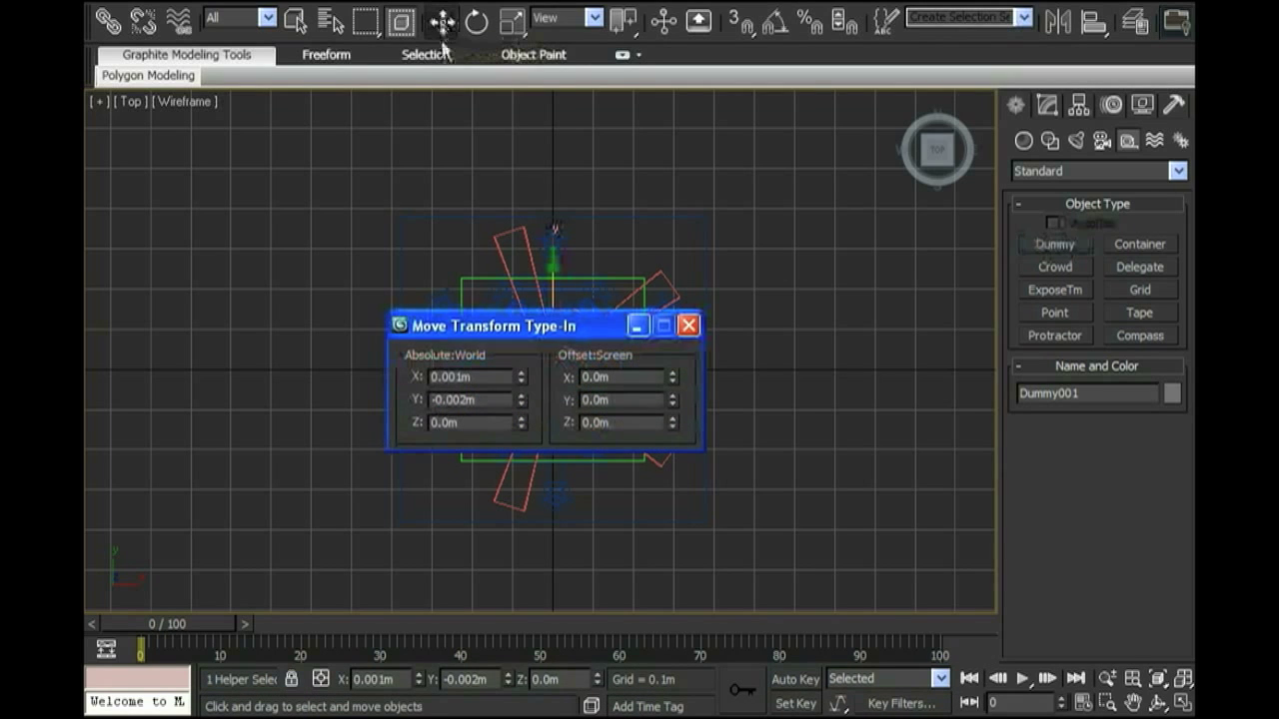
pyautogui.moveTo(499, 376); pyautogui.dragTo(431, 377)
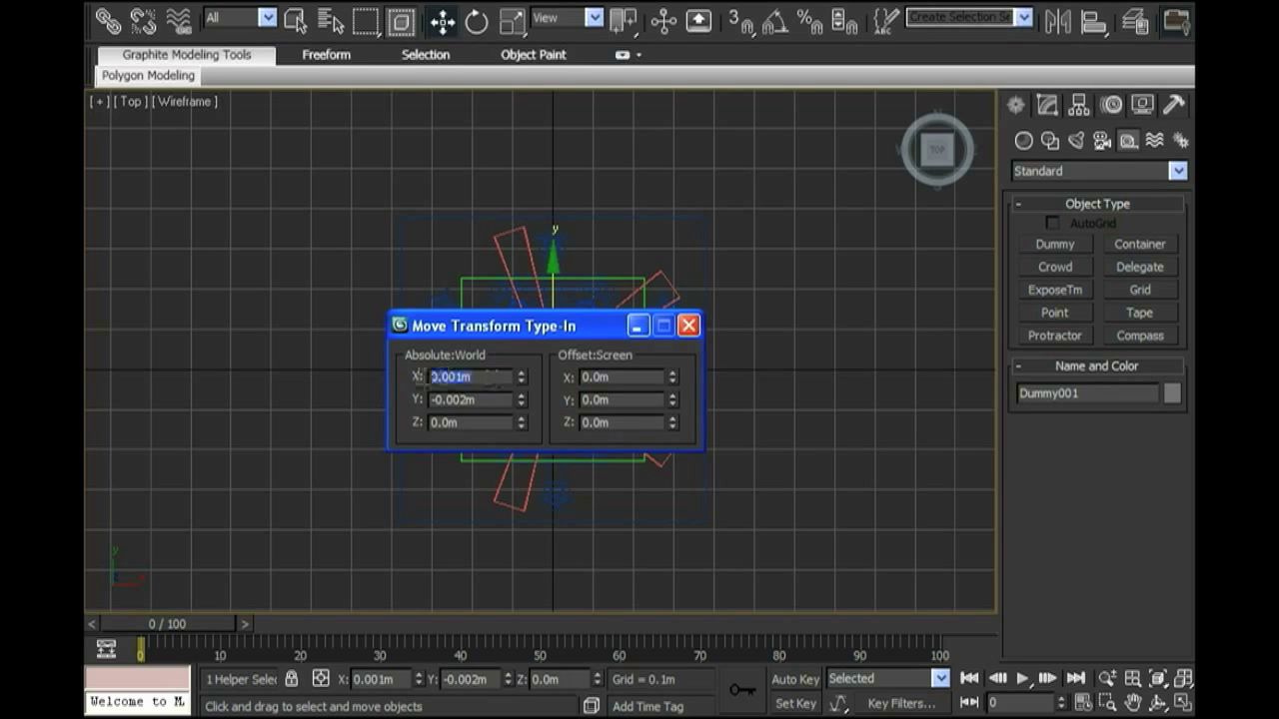
pyautogui.write('0')
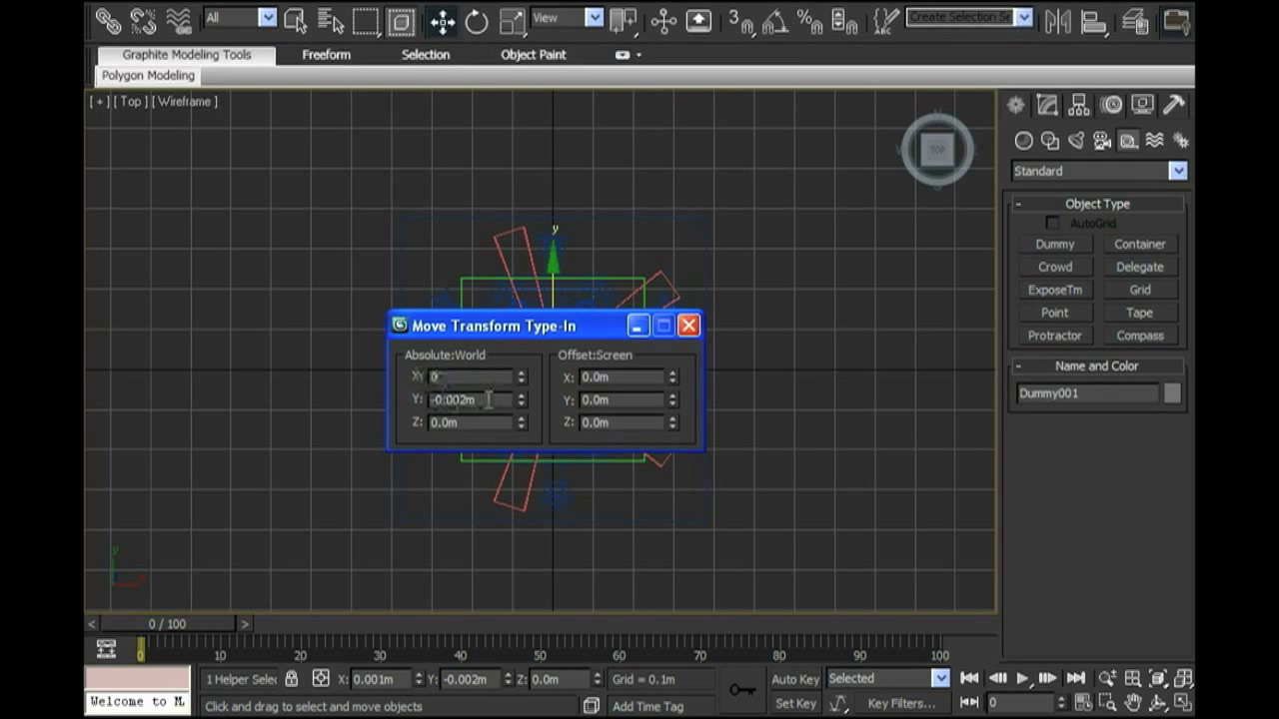
pyautogui.press('Tab')
pyautogui.write('0')
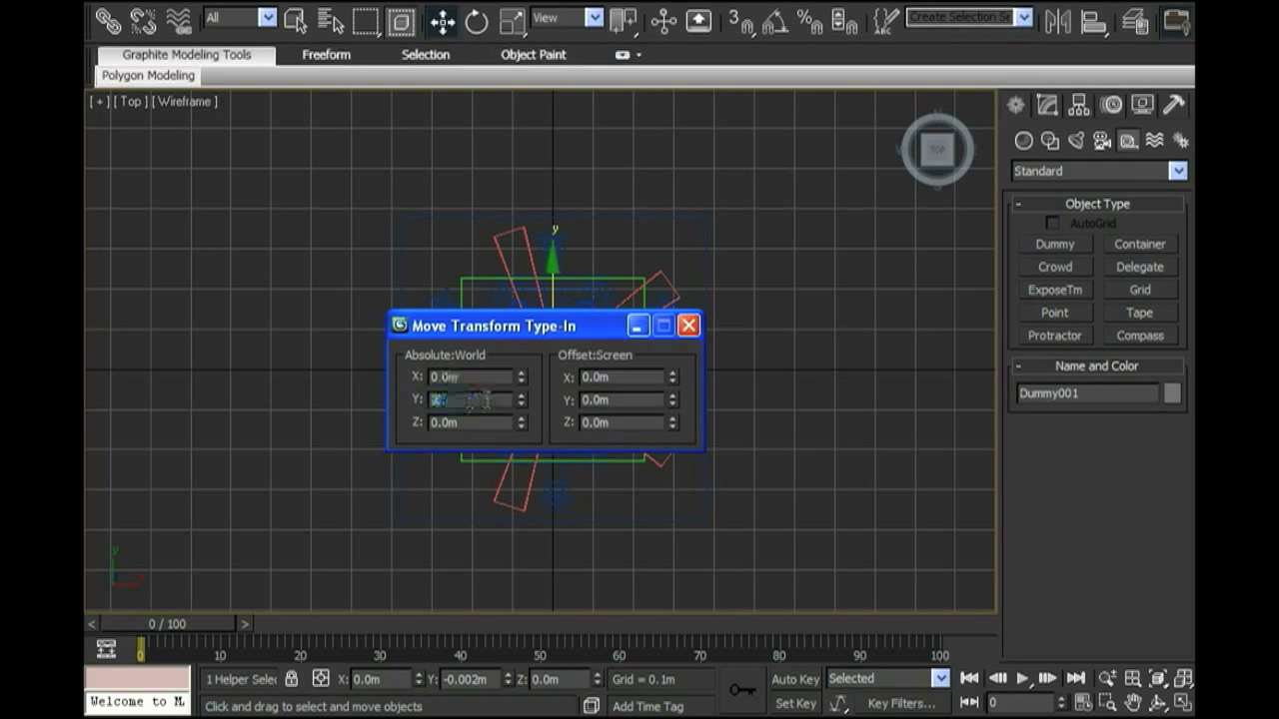
pyautogui.press('Return')
pyautogui.click(688, 325)
pyautogui.press('f')
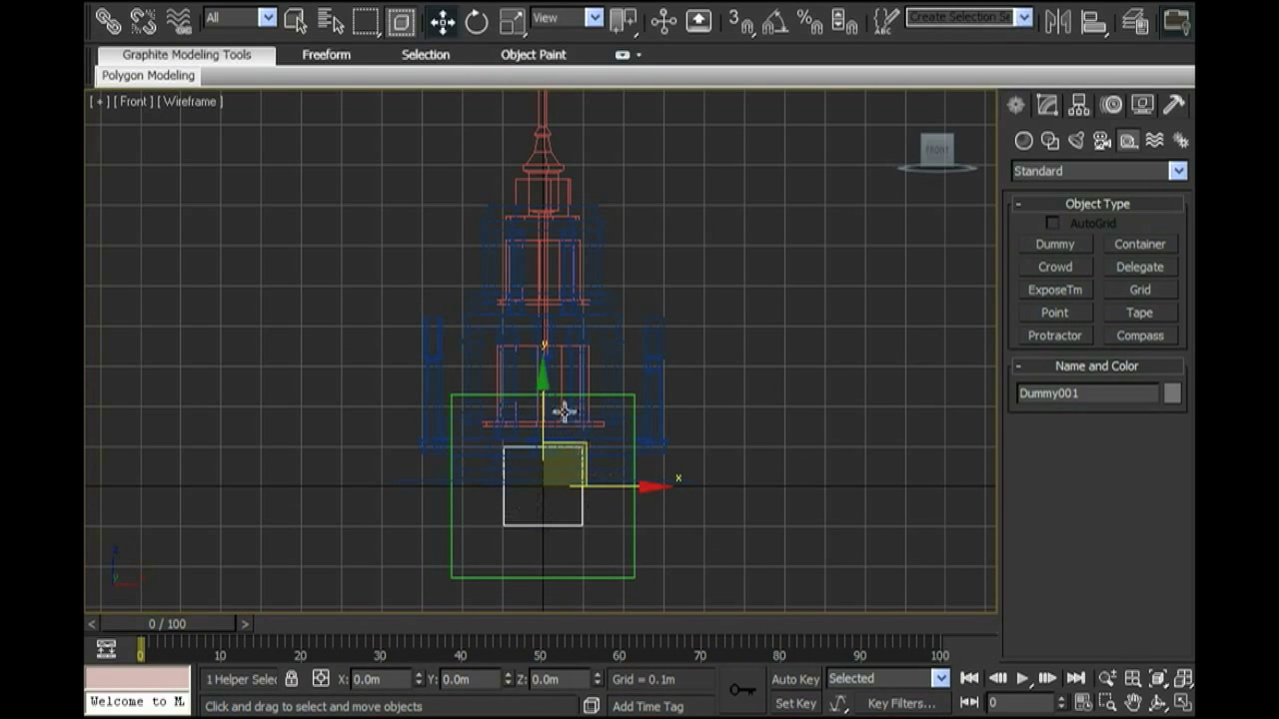
# Drag Dummy001 up the central shaft to Z 0.477 m below the rotor.
pyautogui.moveTo(543, 392); pyautogui.dragTo(537, 200)
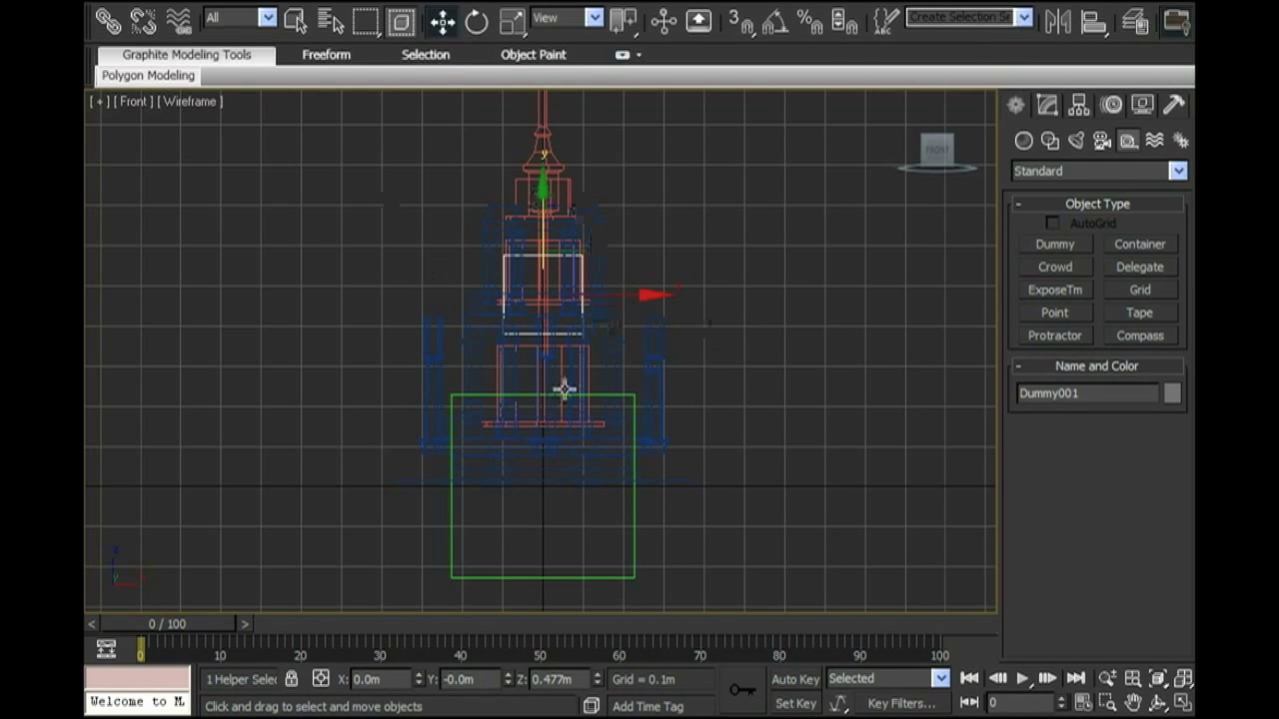
pyautogui.moveTo(516, 313); pyautogui.dragTo(491, 447, button='middle')
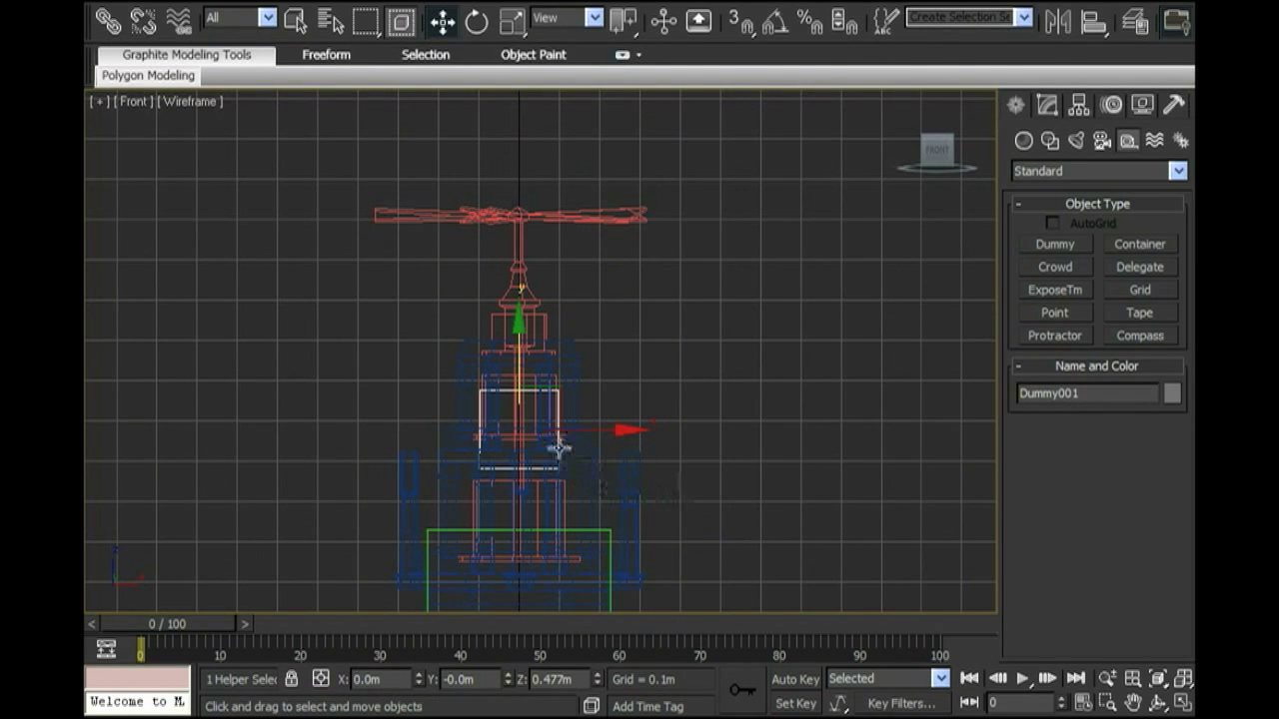
pyautogui.moveTo(556, 339); pyautogui.dragTo(645, 370, button='middle')
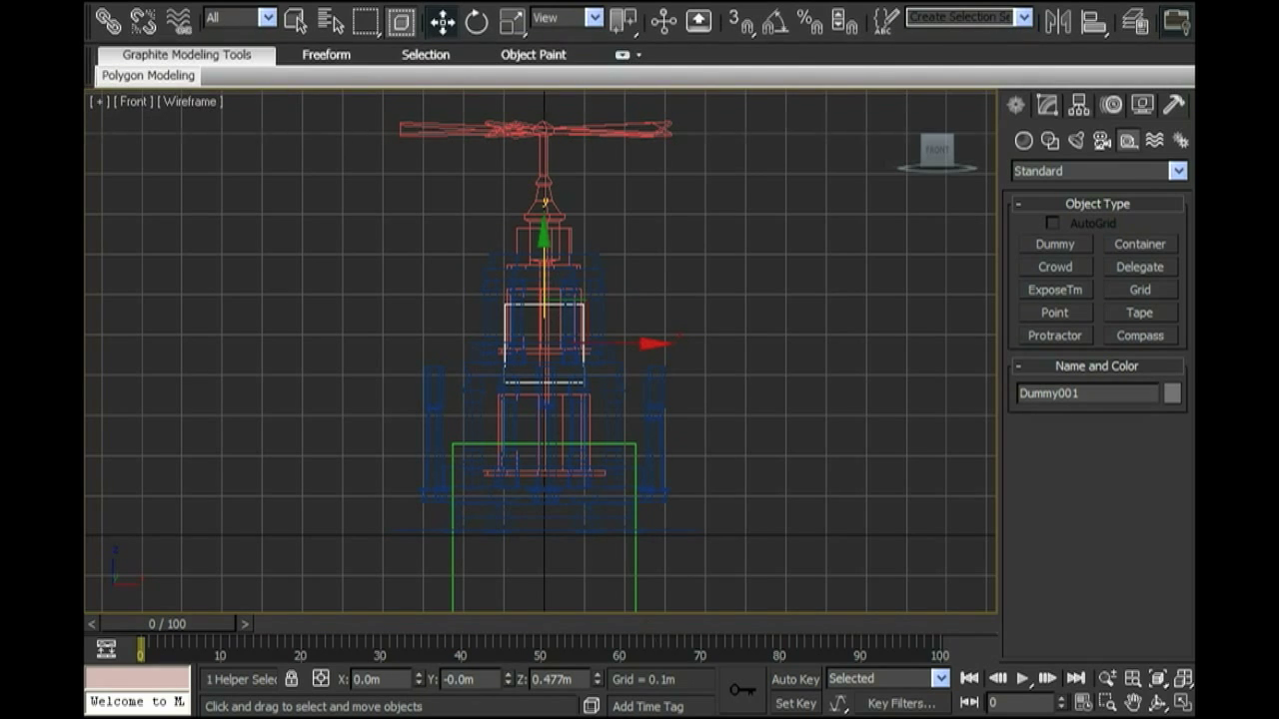
pyautogui.moveTo(785, 423); pyautogui.dragTo(789, 436, button='middle')
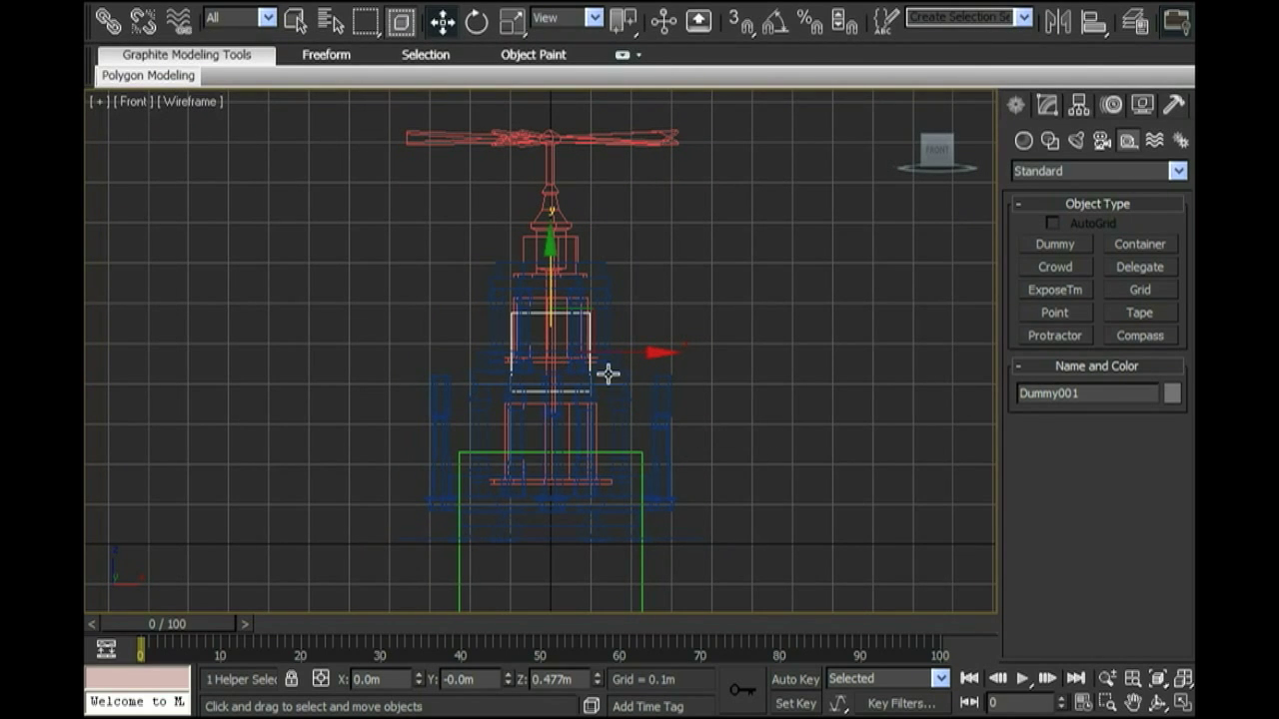
# Replace Dummy001's name with 'animation.node' in the Name field.
pyautogui.moveTo(648, 403); pyautogui.dragTo(656, 412, button='middle')
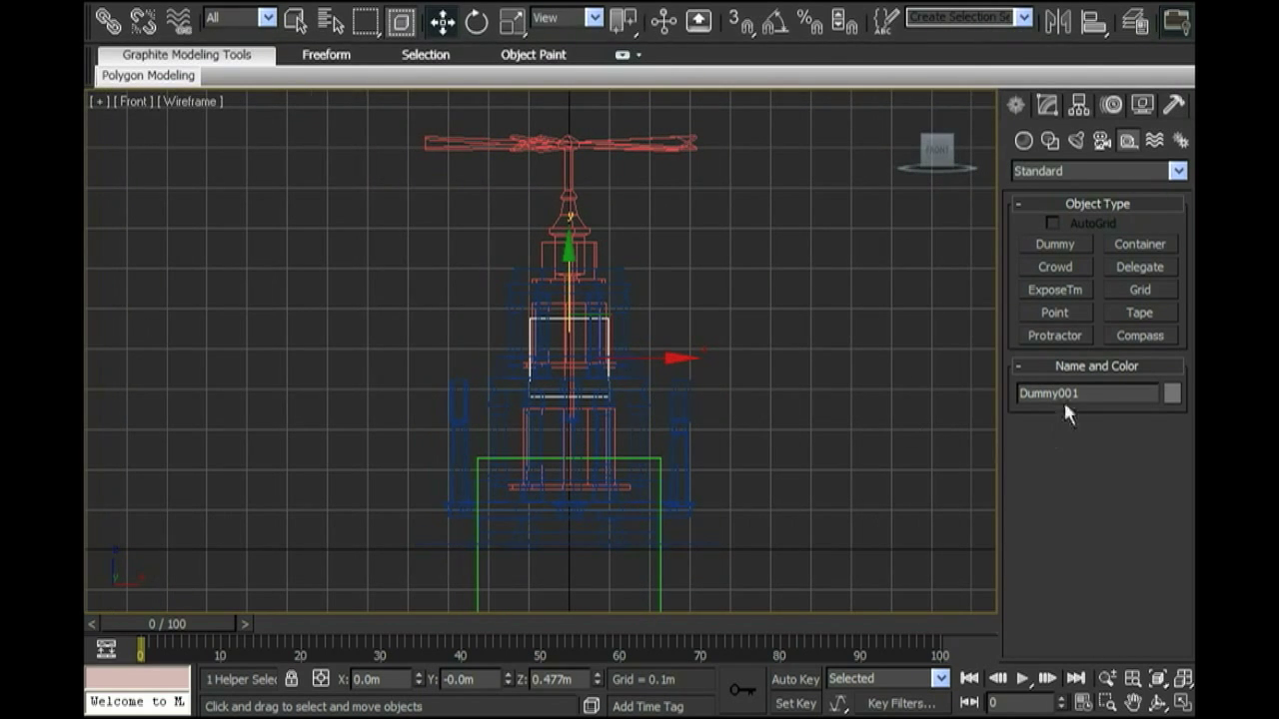
pyautogui.moveTo(1085, 394); pyautogui.dragTo(979, 397)
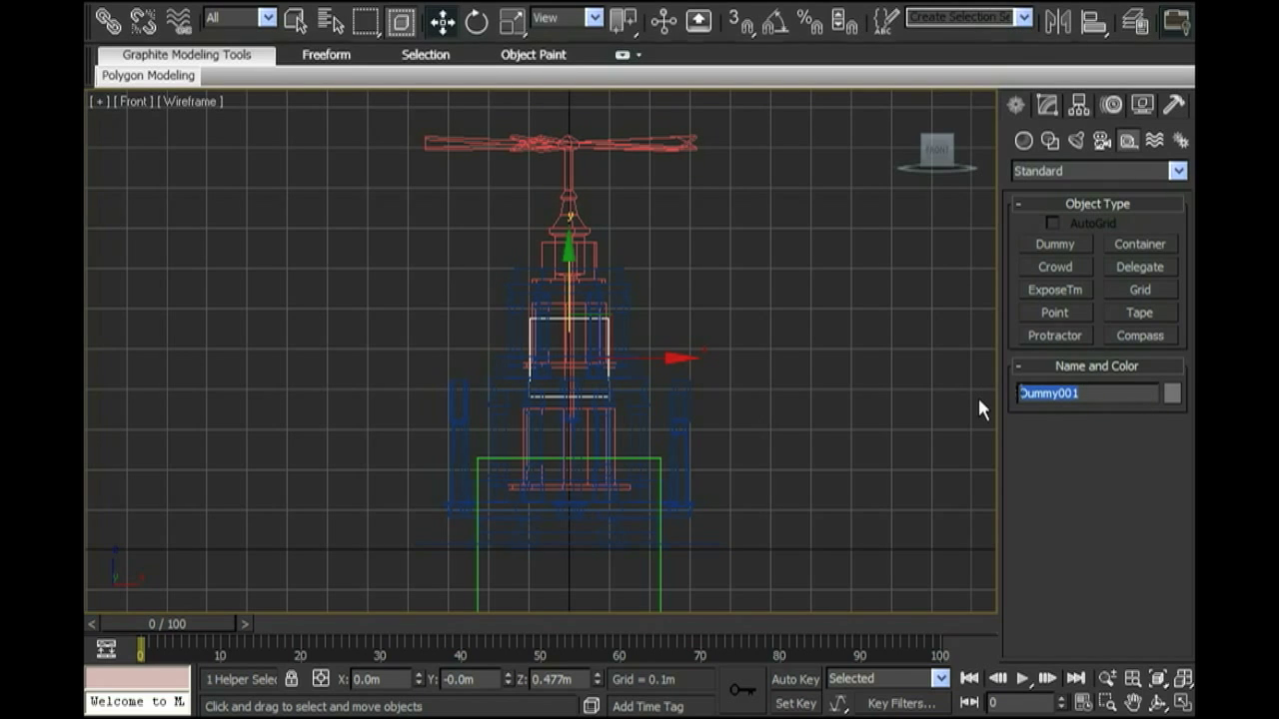
pyautogui.write('animation.node')
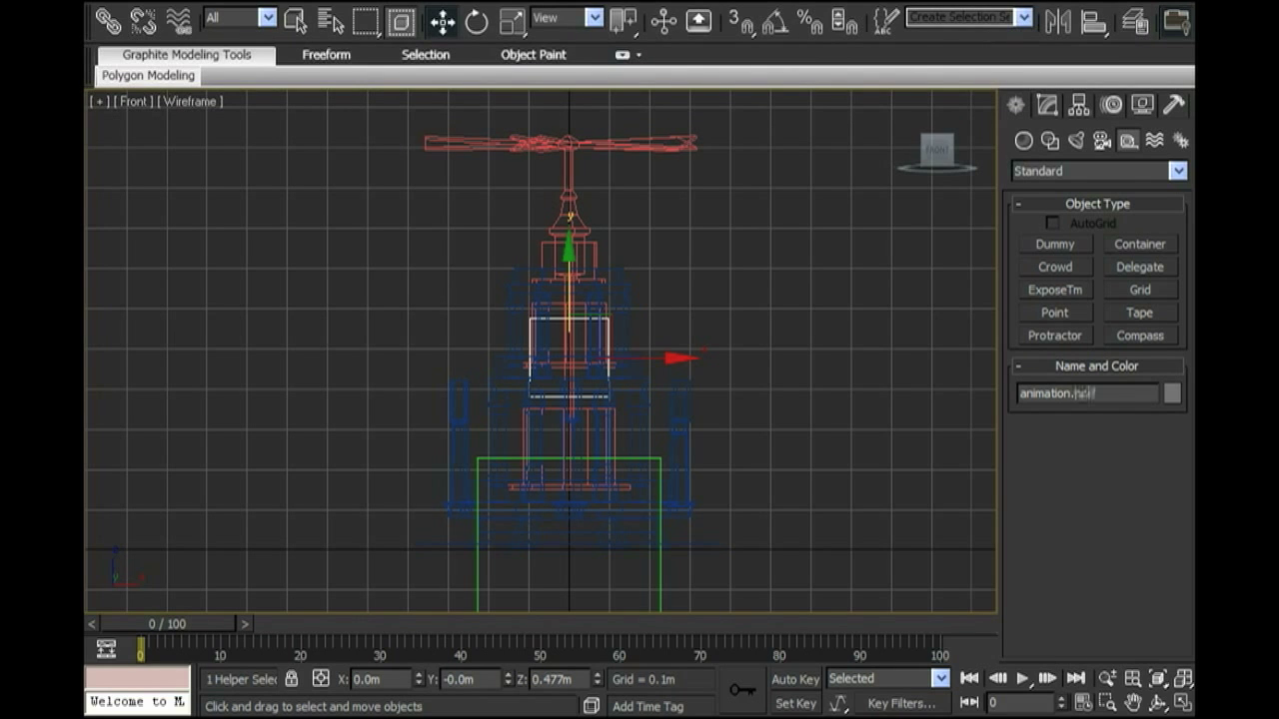
pyautogui.moveTo(902, 387); pyautogui.dragTo(918, 382, button='middle')
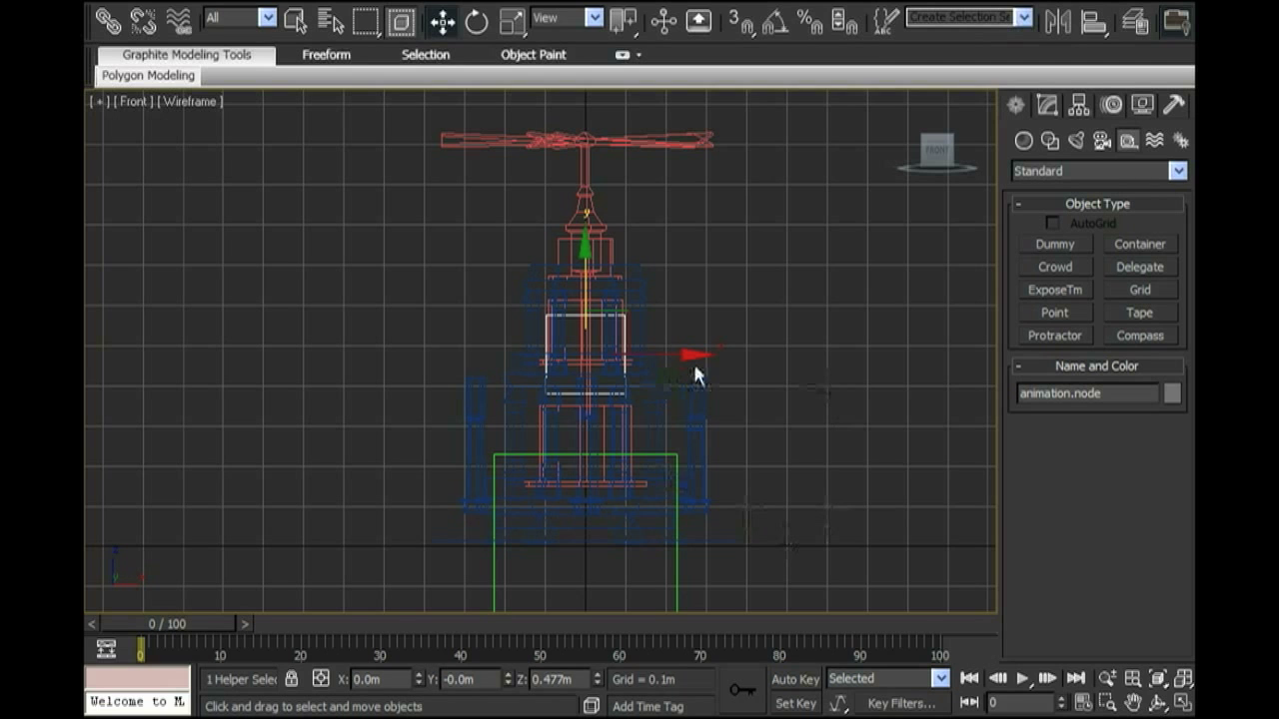
pyautogui.moveTo(710, 358); pyautogui.dragTo(700, 356, button='middle')
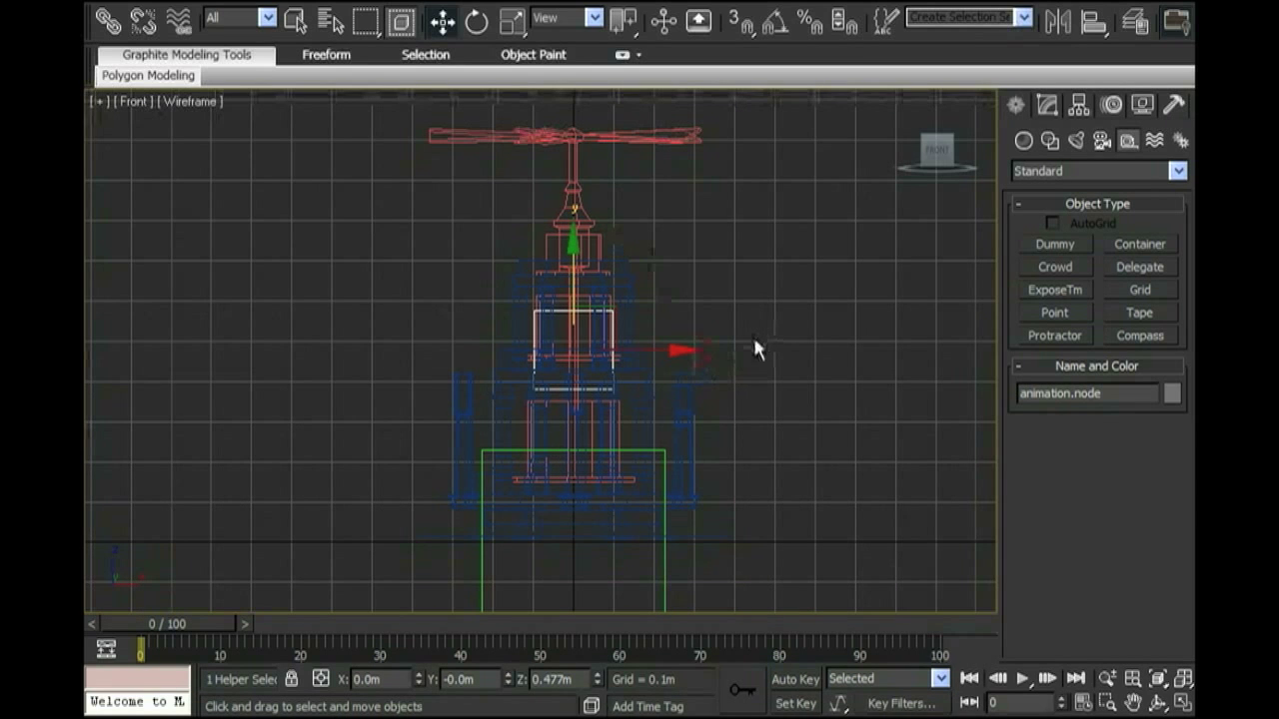
# Switch to shaded view, select the base and propeller meshes, and hide them.
pyautogui.press('F3')
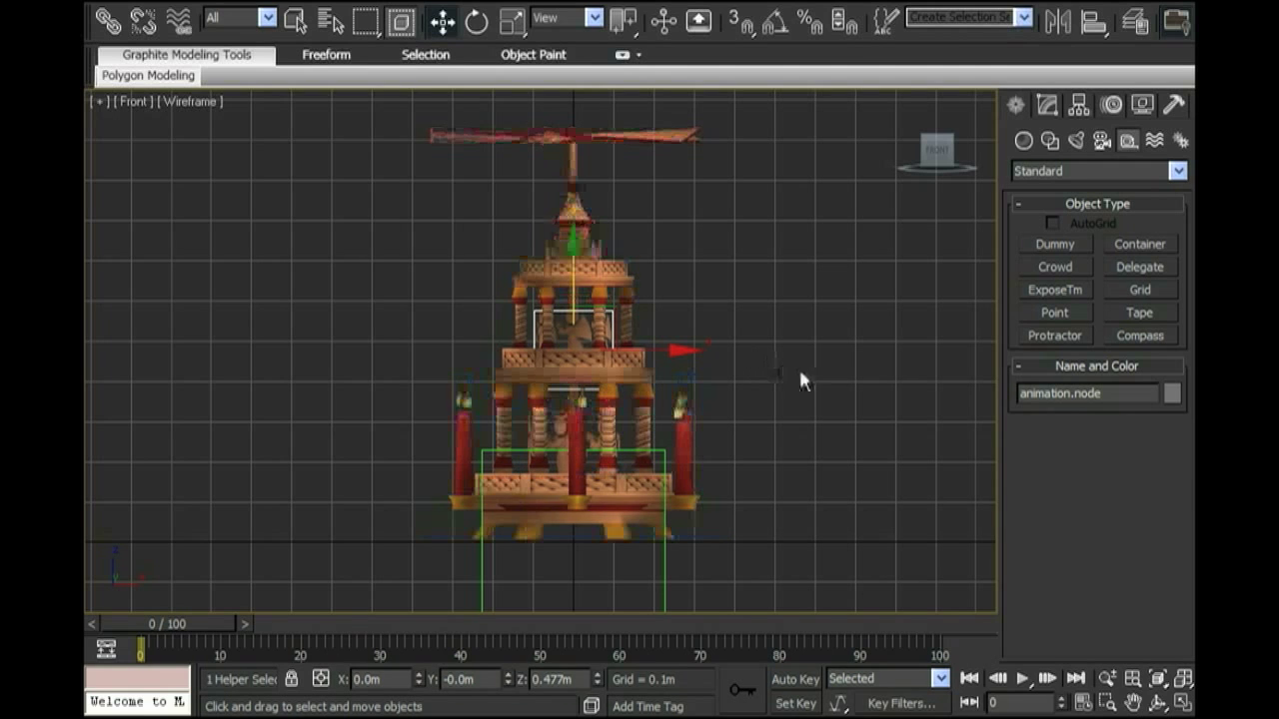
pyautogui.moveTo(678, 295); pyautogui.dragTo(696, 259, button='middle')
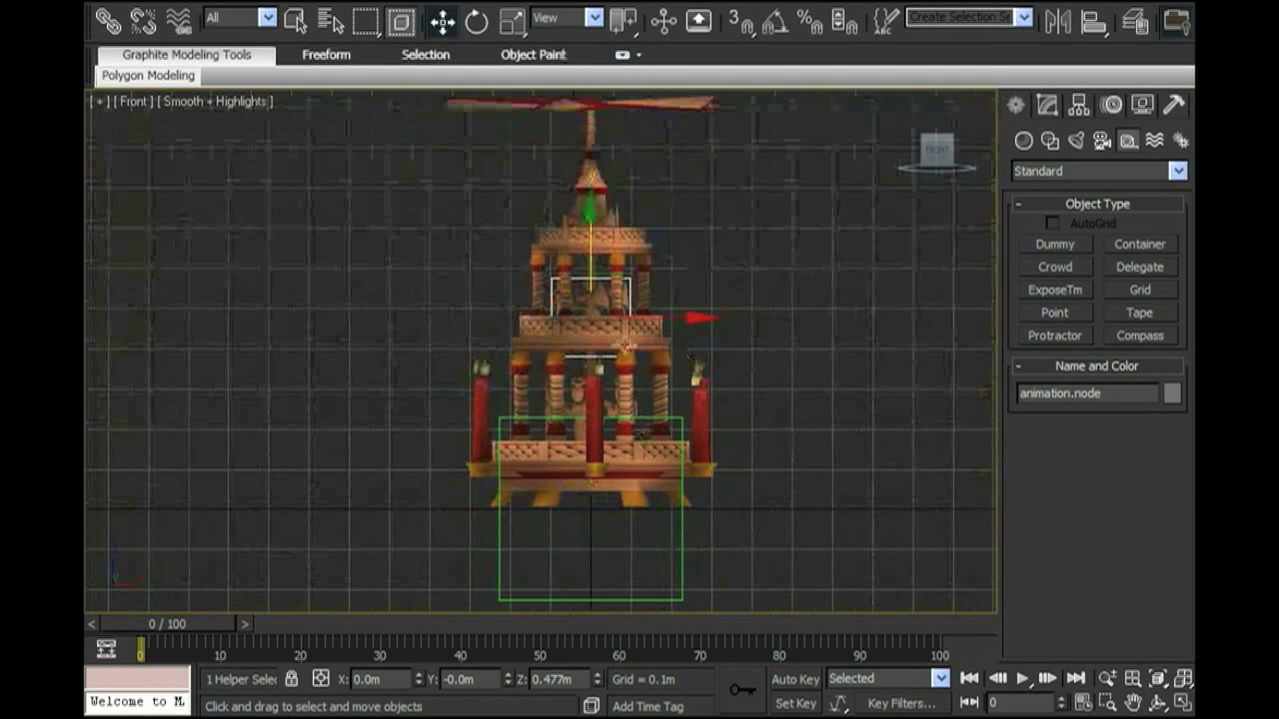
pyautogui.click(765, 344)
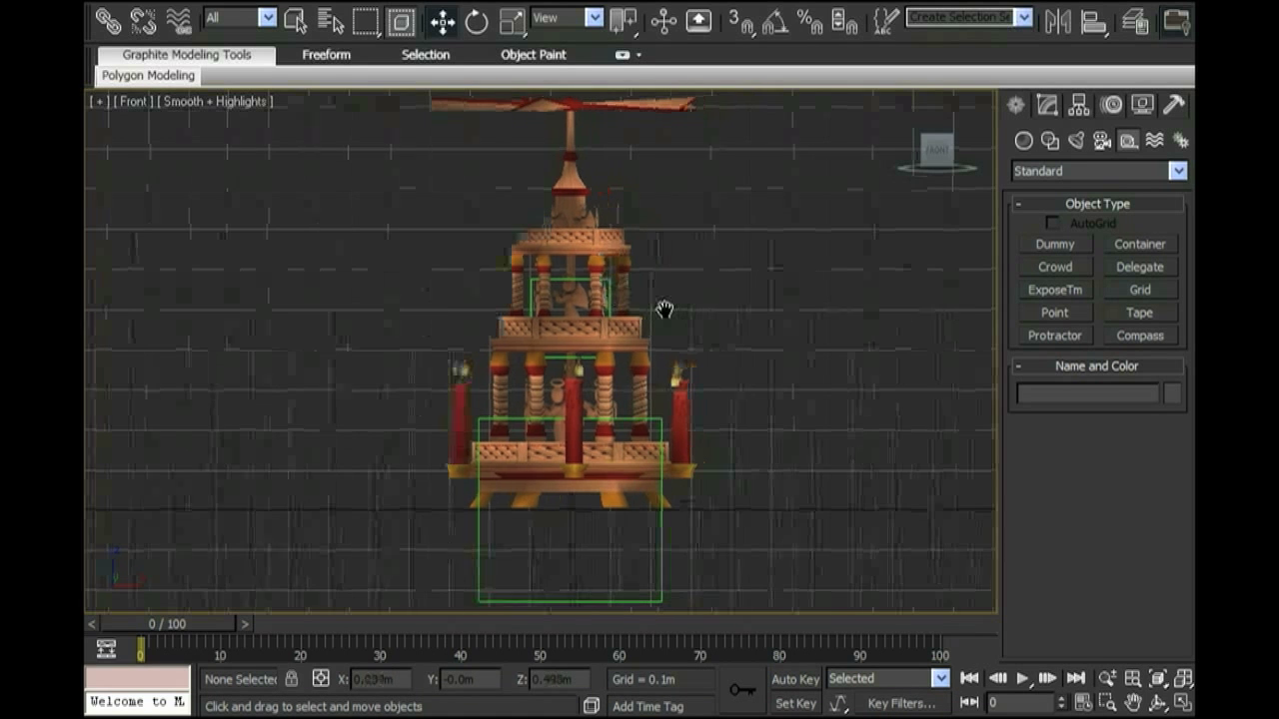
pyautogui.moveTo(683, 308); pyautogui.dragTo(663, 308, button='middle')
pyautogui.moveTo(650, 422); pyautogui.dragTo(650, 440, button='middle')
pyautogui.click(614, 264)
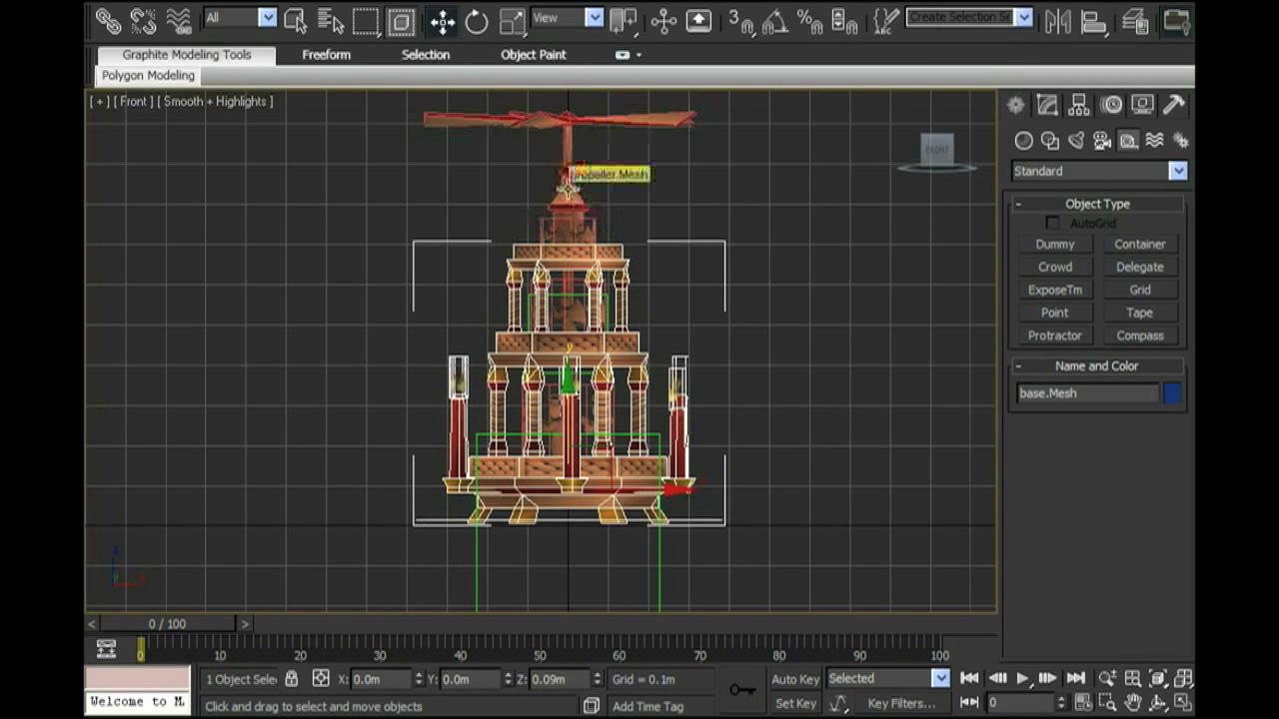
pyautogui.keyDown('ctrl'); pyautogui.click(566, 186); pyautogui.keyUp('ctrl')
pyautogui.rightClick(565, 192)
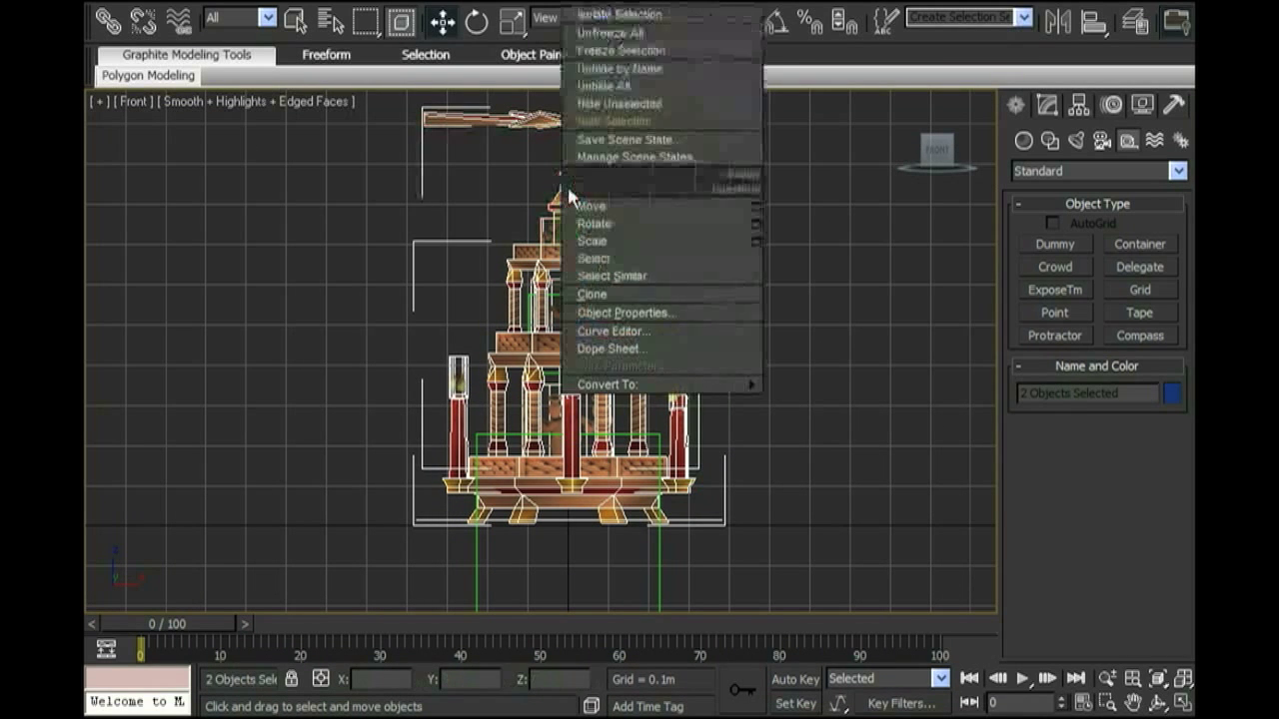
pyautogui.click(606, 120)
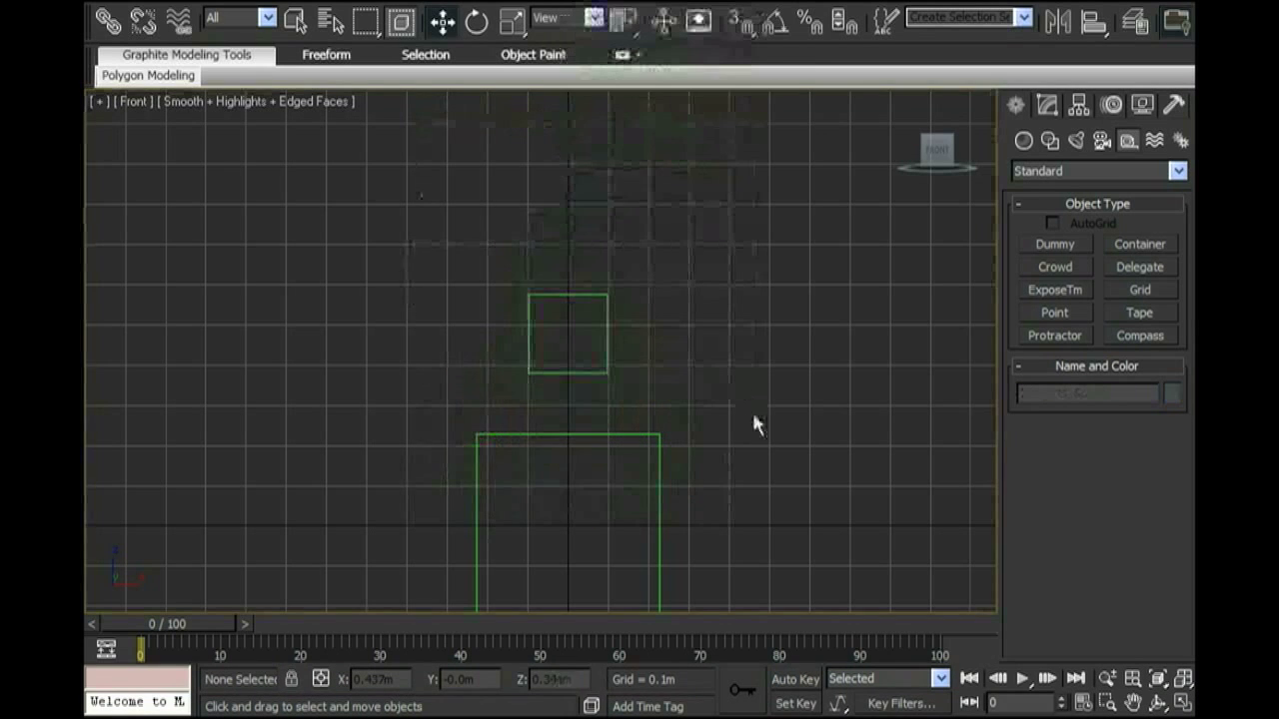
# Link the animation.node helper to the Root helper with Select and Link, then deselect.
pyautogui.click(604, 316)
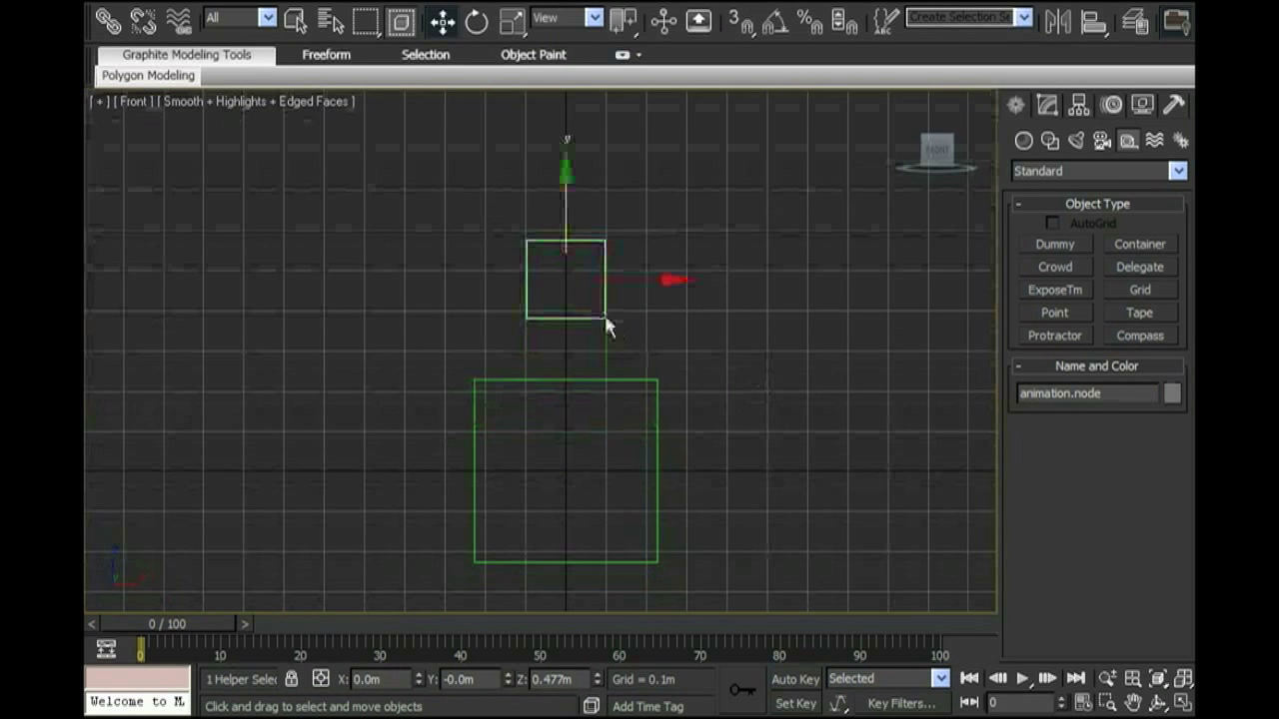
pyautogui.click(657, 421)
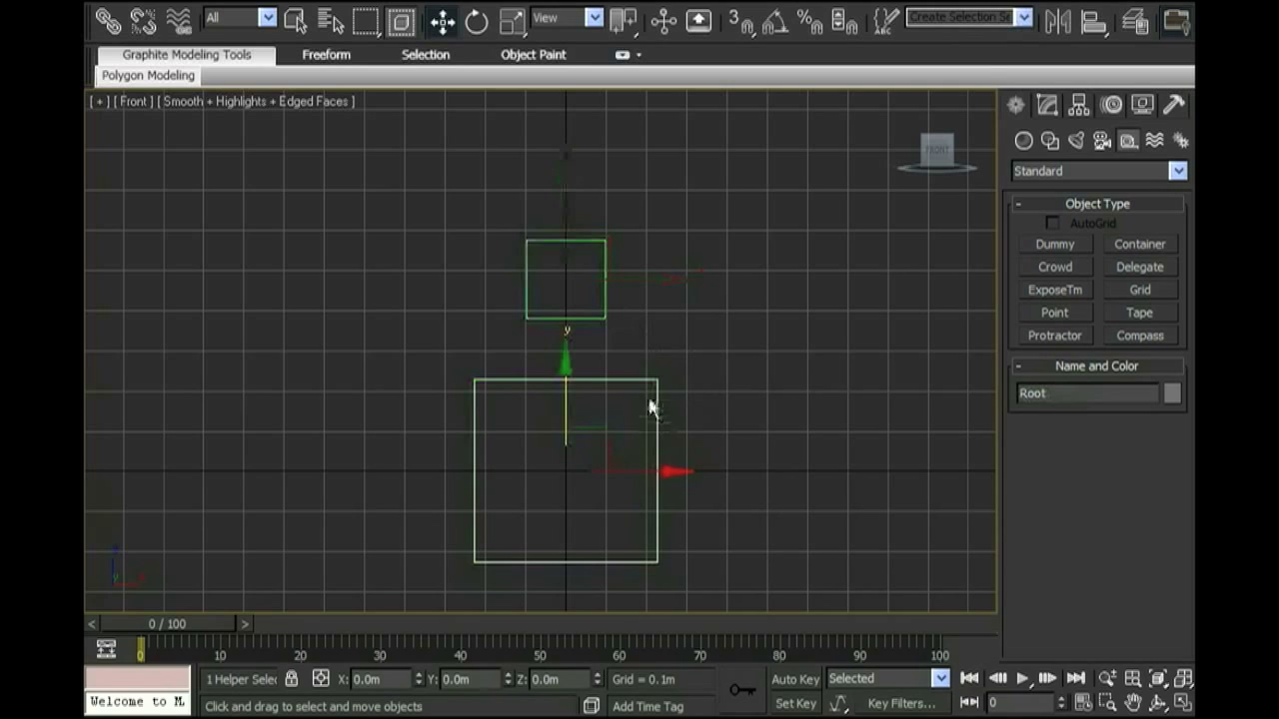
pyautogui.click(603, 316)
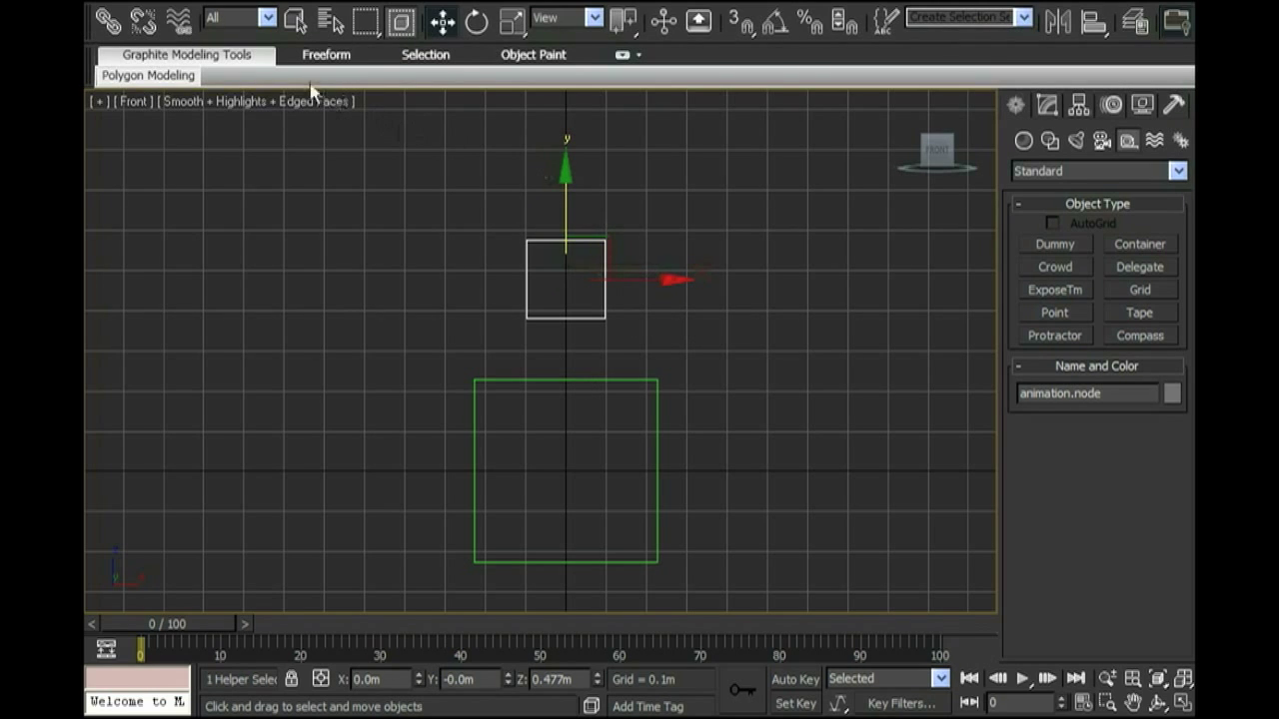
pyautogui.click(109, 24)
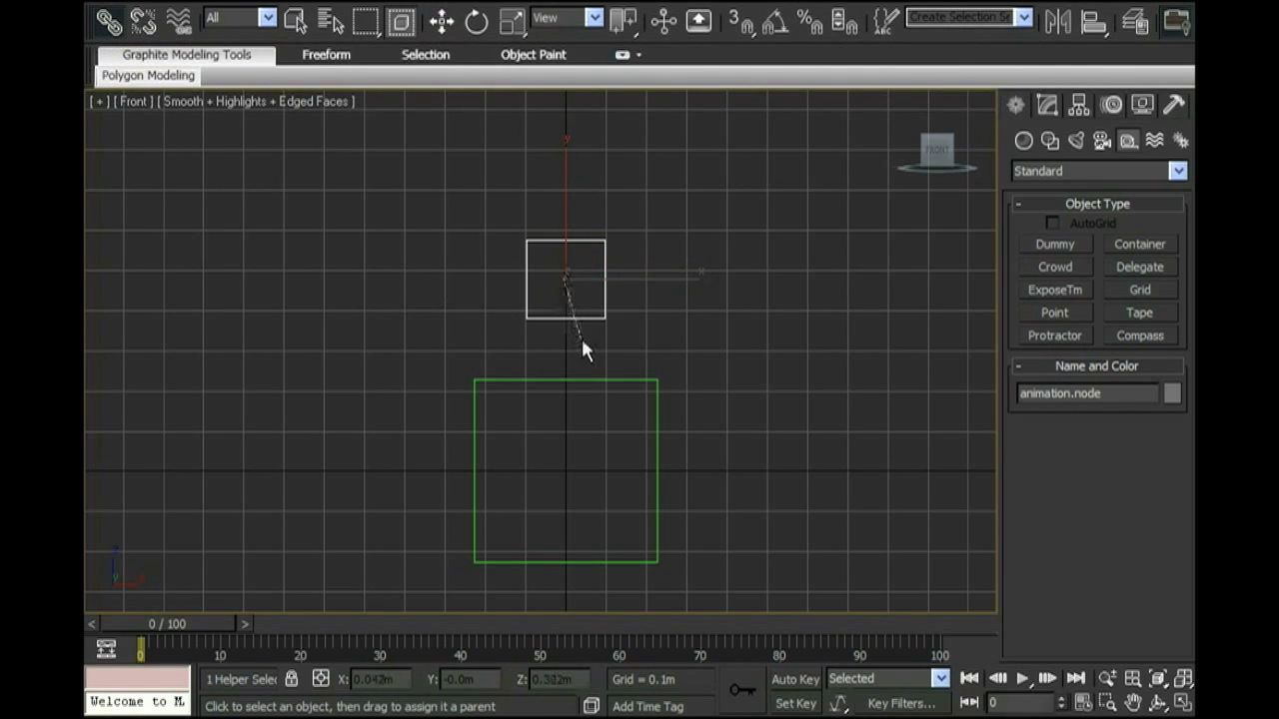
pyautogui.moveTo(593, 371); pyautogui.dragTo(596, 379)
pyautogui.moveTo(614, 382); pyautogui.dragTo(613, 379)
pyautogui.click(442, 20)
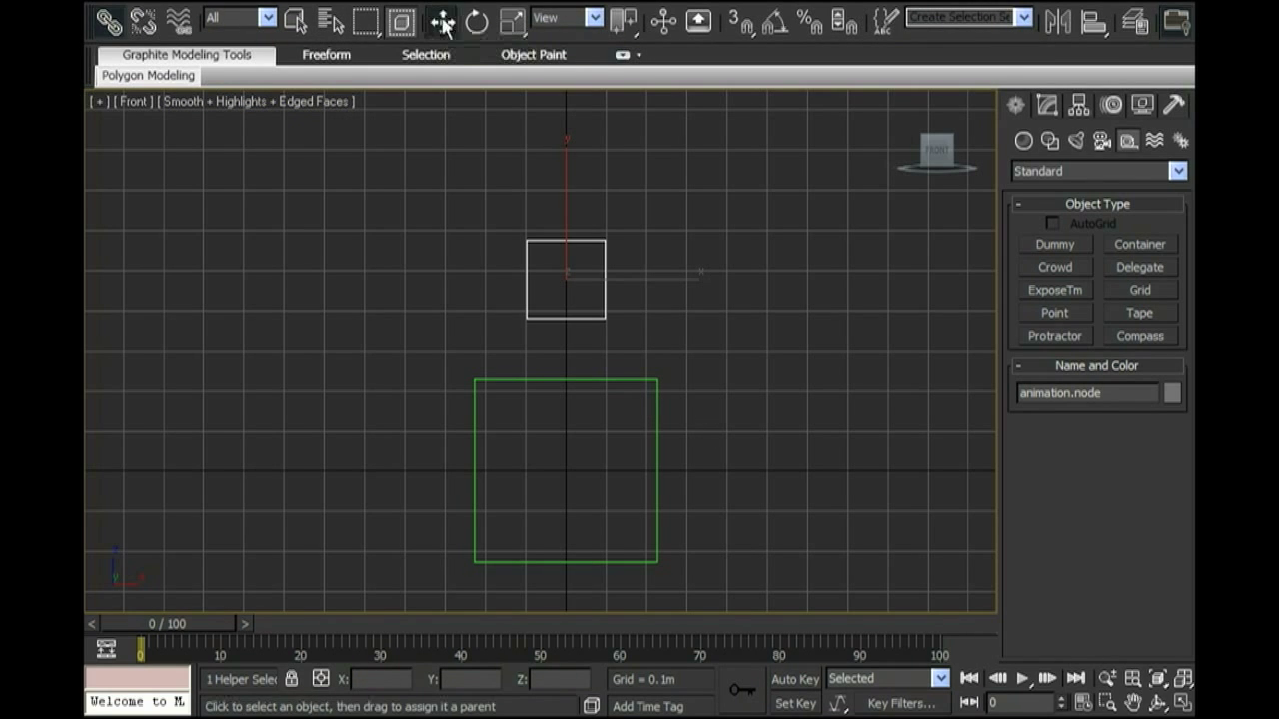
pyautogui.click(684, 288)
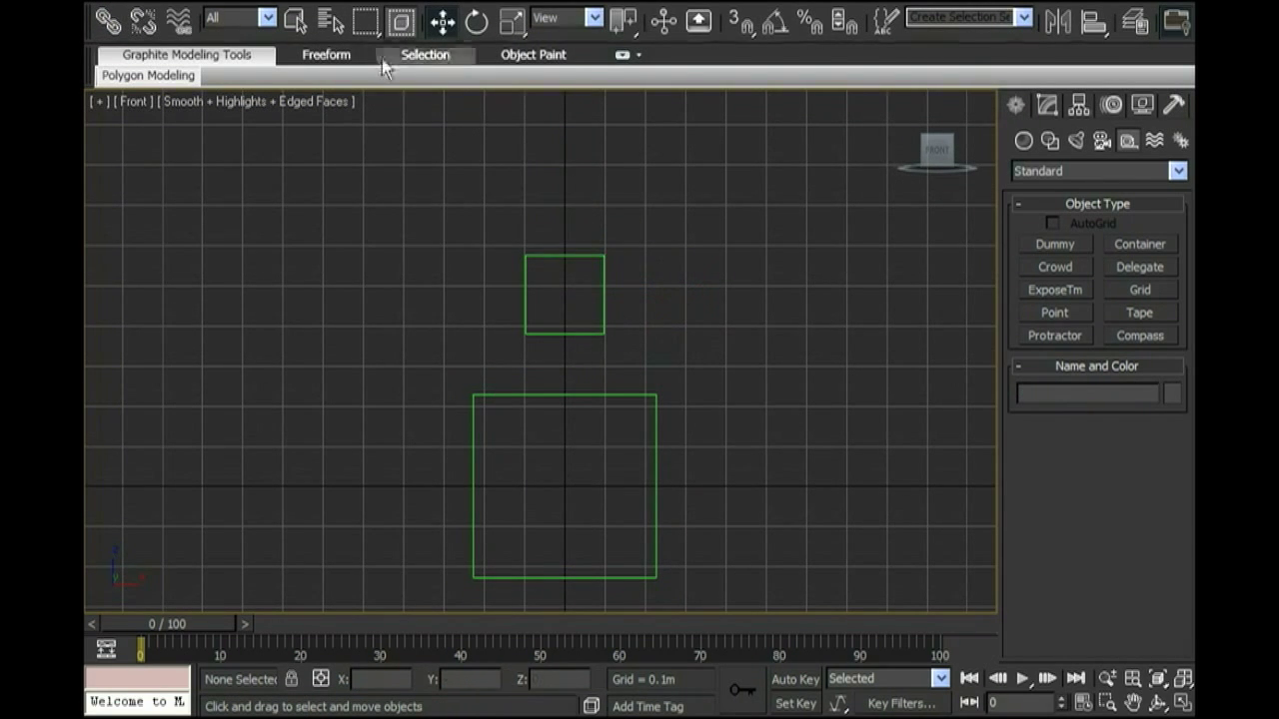
pyautogui.click(329, 24)
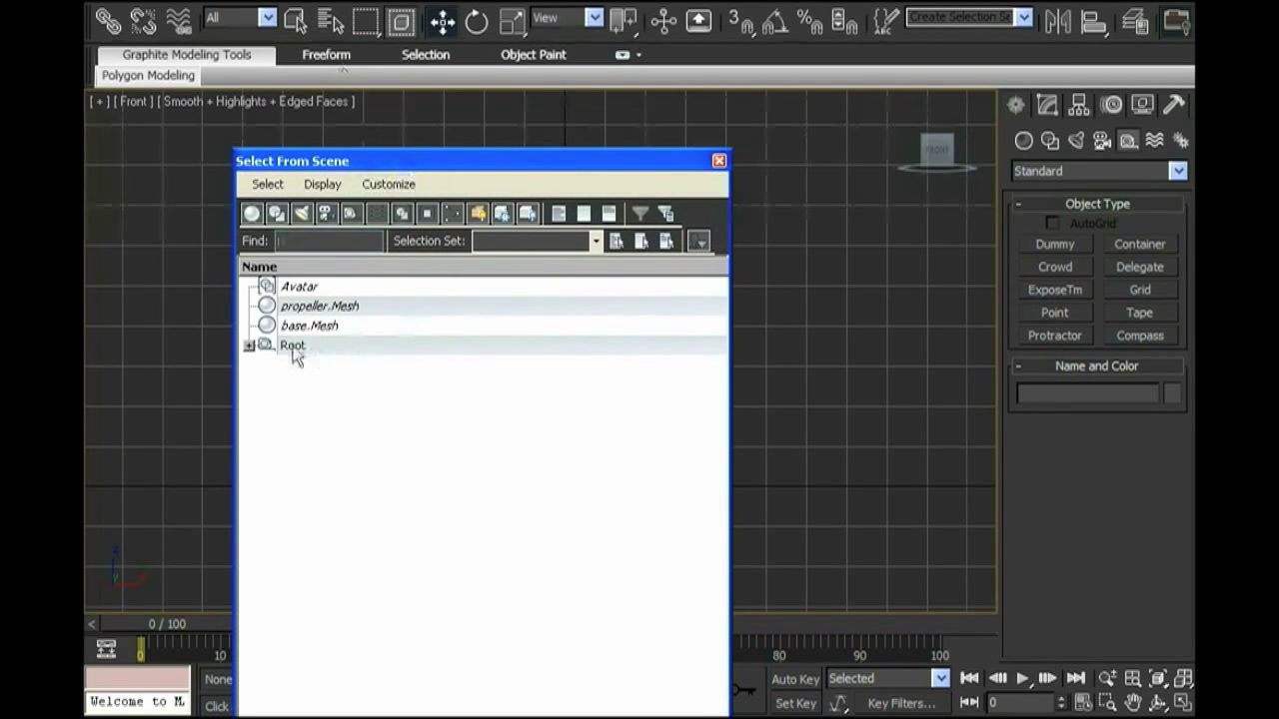
pyautogui.click(248, 344)
pyautogui.click(718, 161)
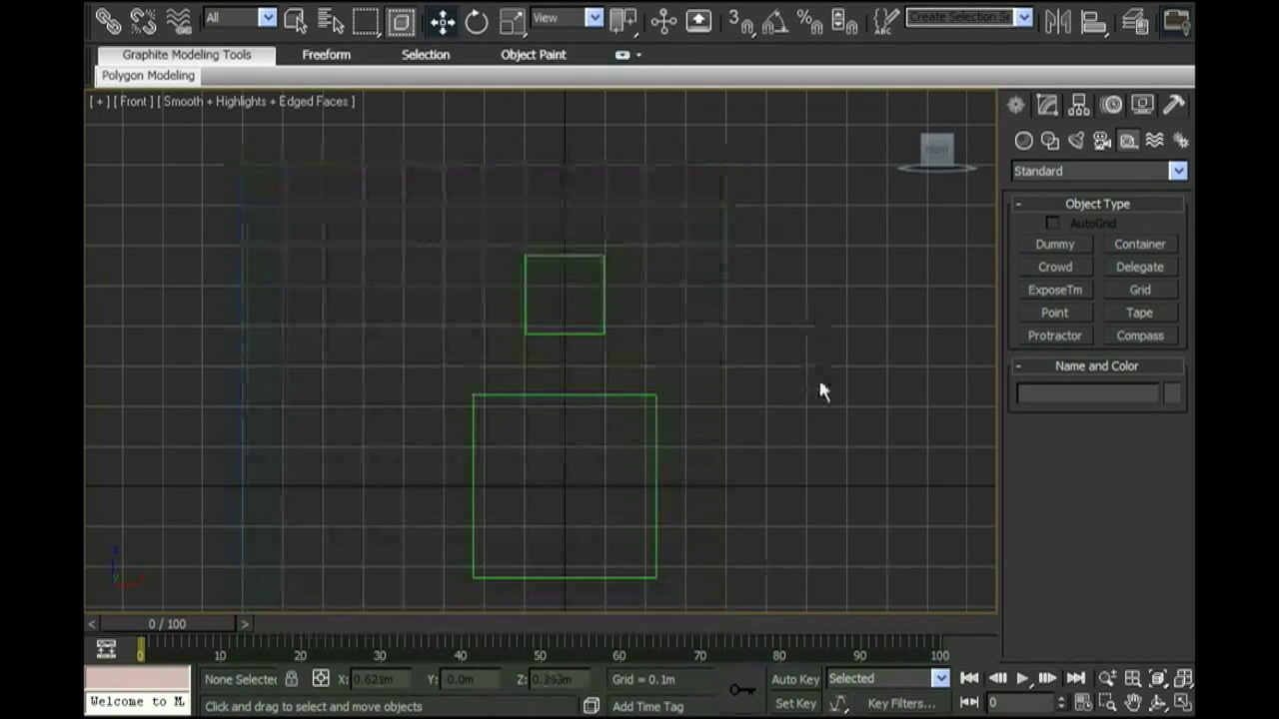
pyautogui.moveTo(818, 389); pyautogui.dragTo(825, 359, button='middle')
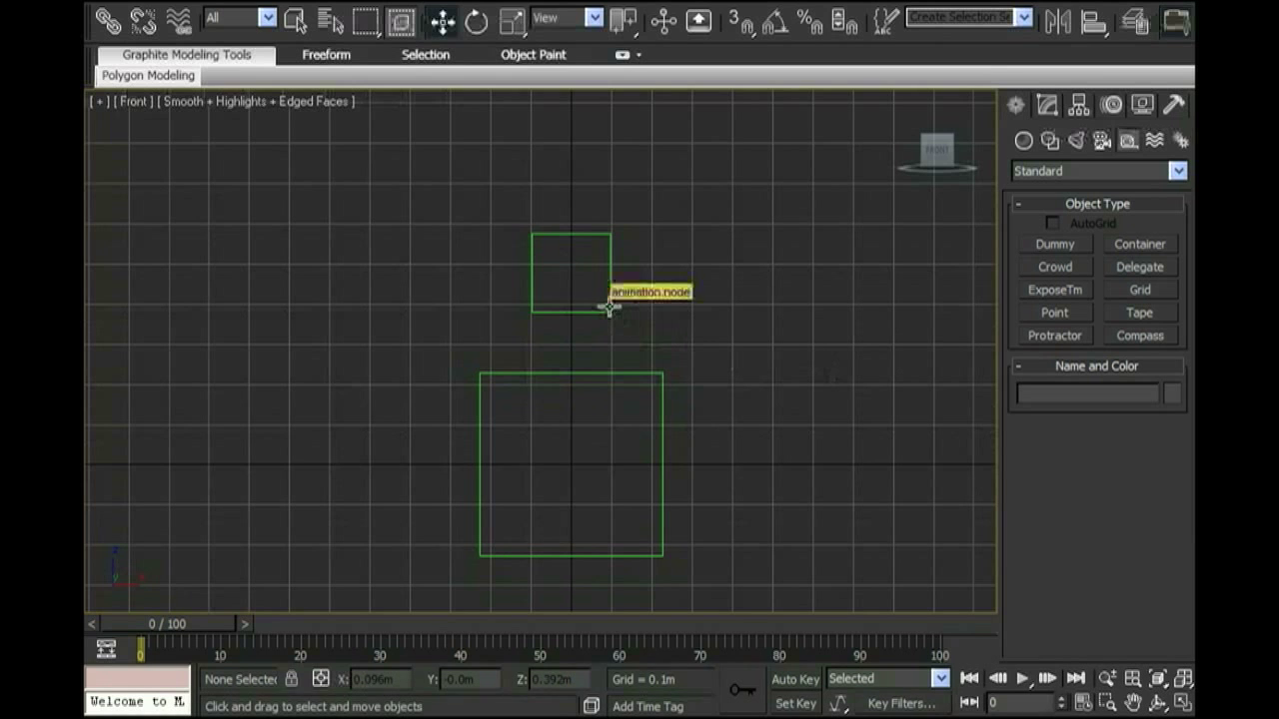
# Unhide all hidden objects in the front viewport.
pyautogui.moveTo(740, 316); pyautogui.dragTo(708, 348, button='middle')
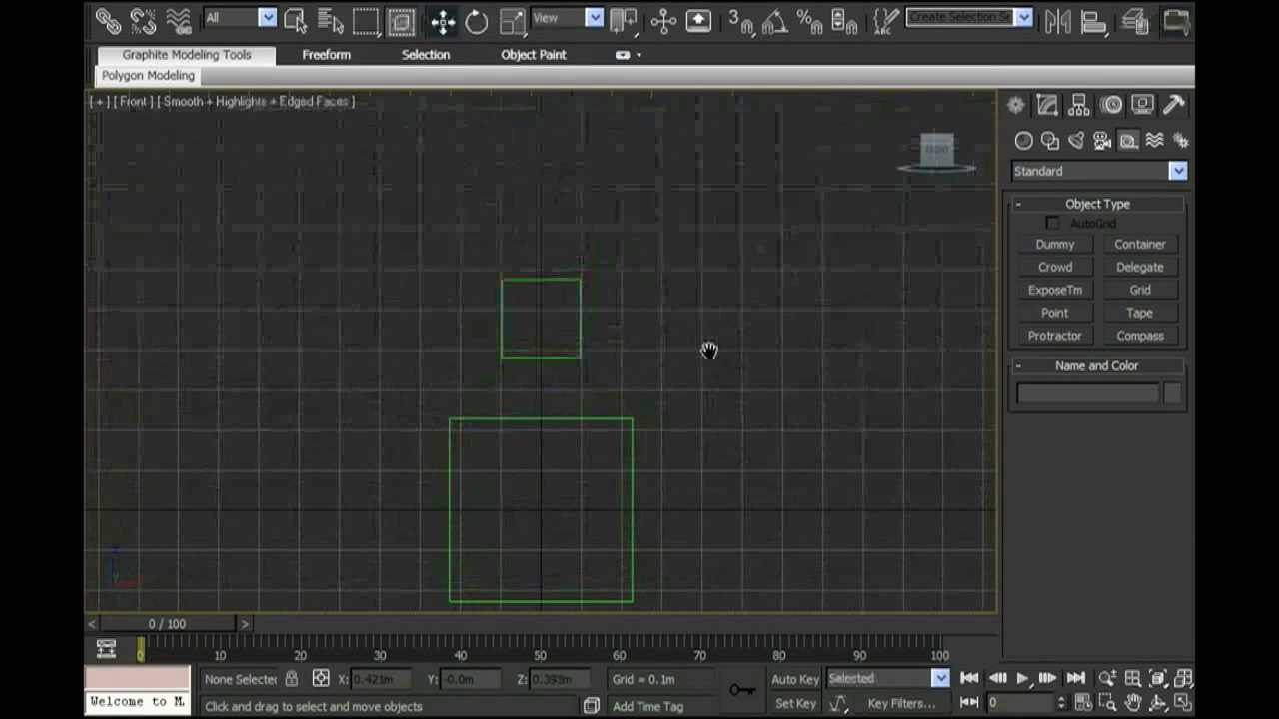
pyautogui.rightClick(708, 346)
pyautogui.click(782, 267)
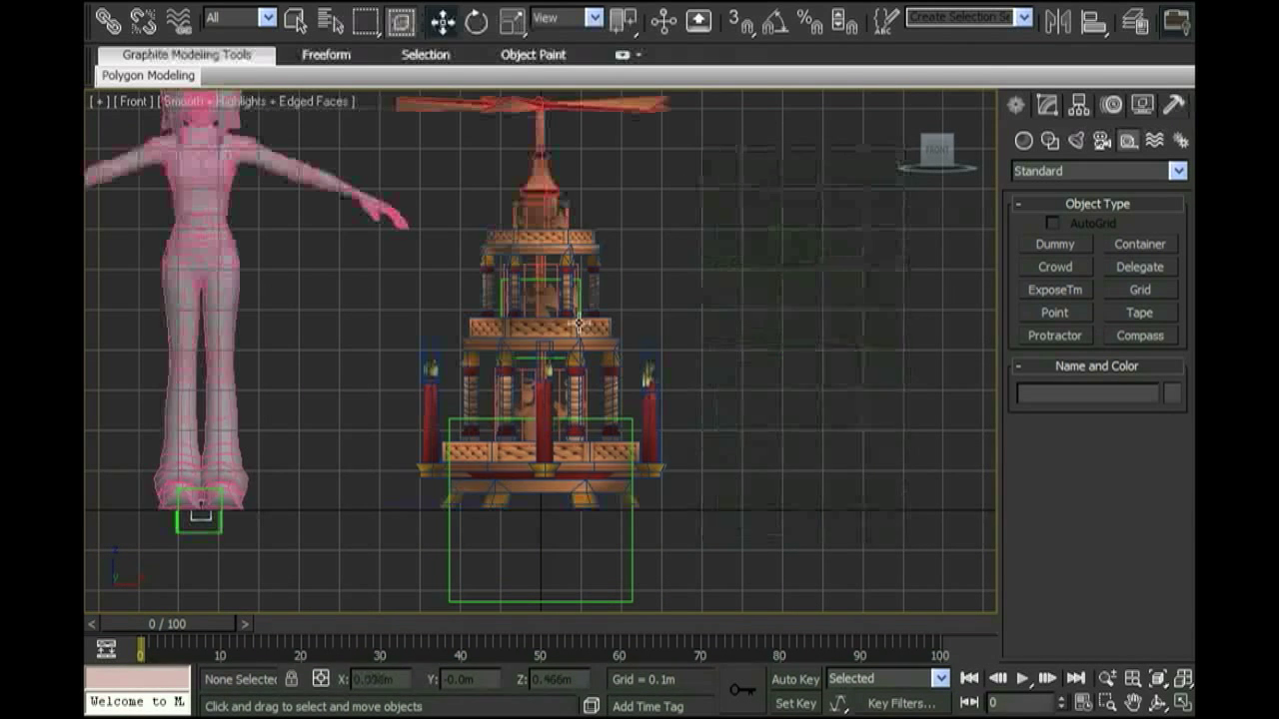
# Hide the Avatar figure again so only the candle pyramid stays visible.
pyautogui.moveTo(260, 337); pyautogui.dragTo(309, 337, button='middle')
pyautogui.click(275, 299)
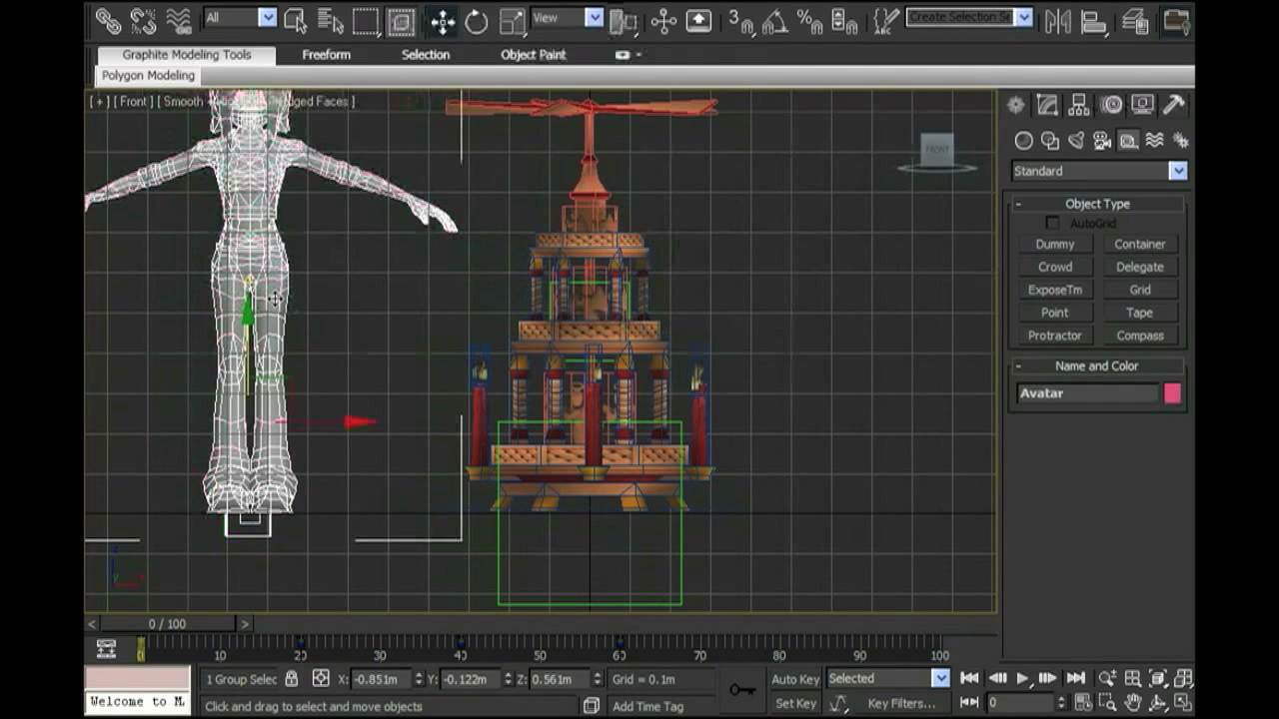
pyautogui.rightClick(280, 297)
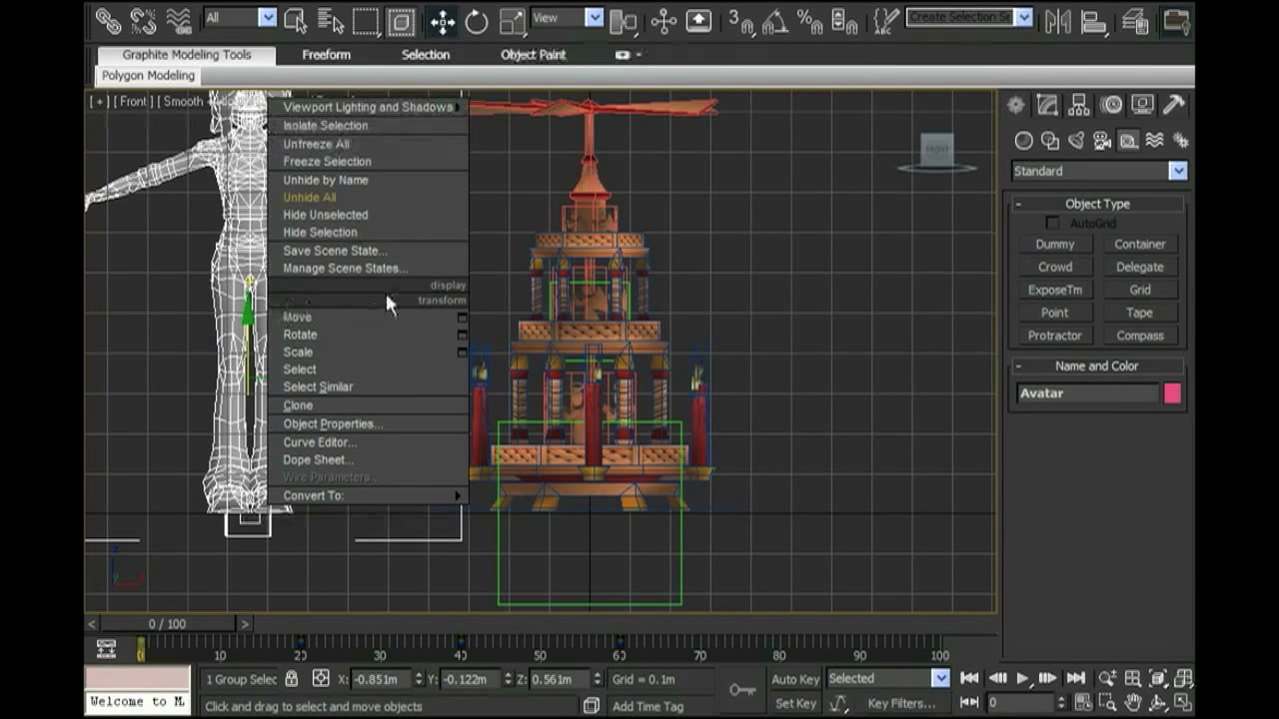
pyautogui.click(355, 234)
pyautogui.moveTo(577, 318); pyautogui.dragTo(543, 322, button='middle')
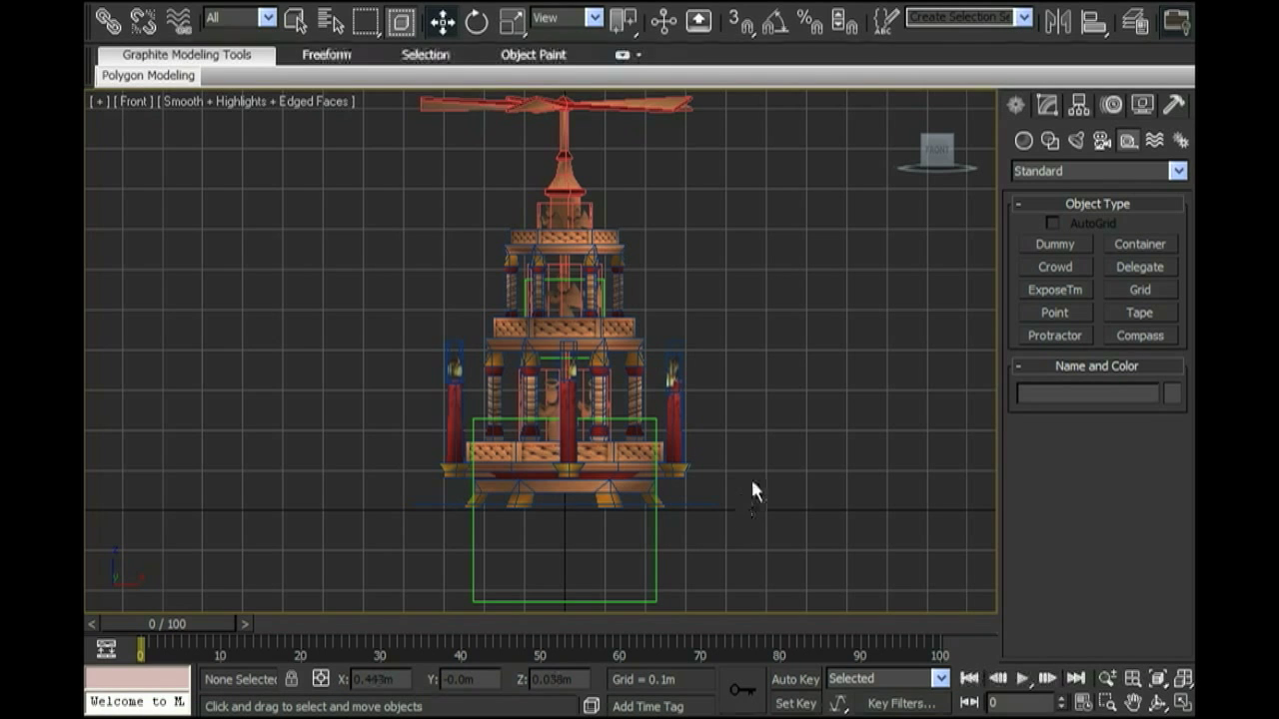
# Hide the grid, select the Root helper and start an Export from the Application menu.
pyautogui.press('g')
pyautogui.moveTo(751, 486); pyautogui.dragTo(754, 468, button='middle')
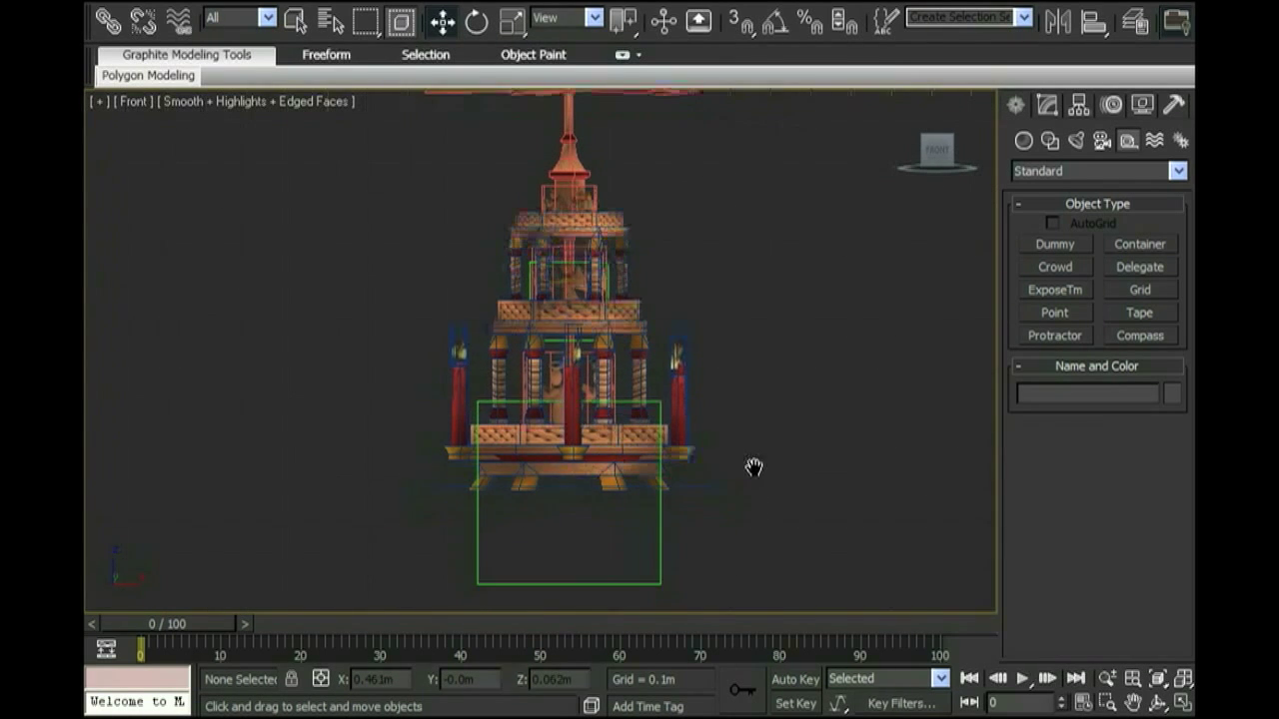
pyautogui.click(657, 535)
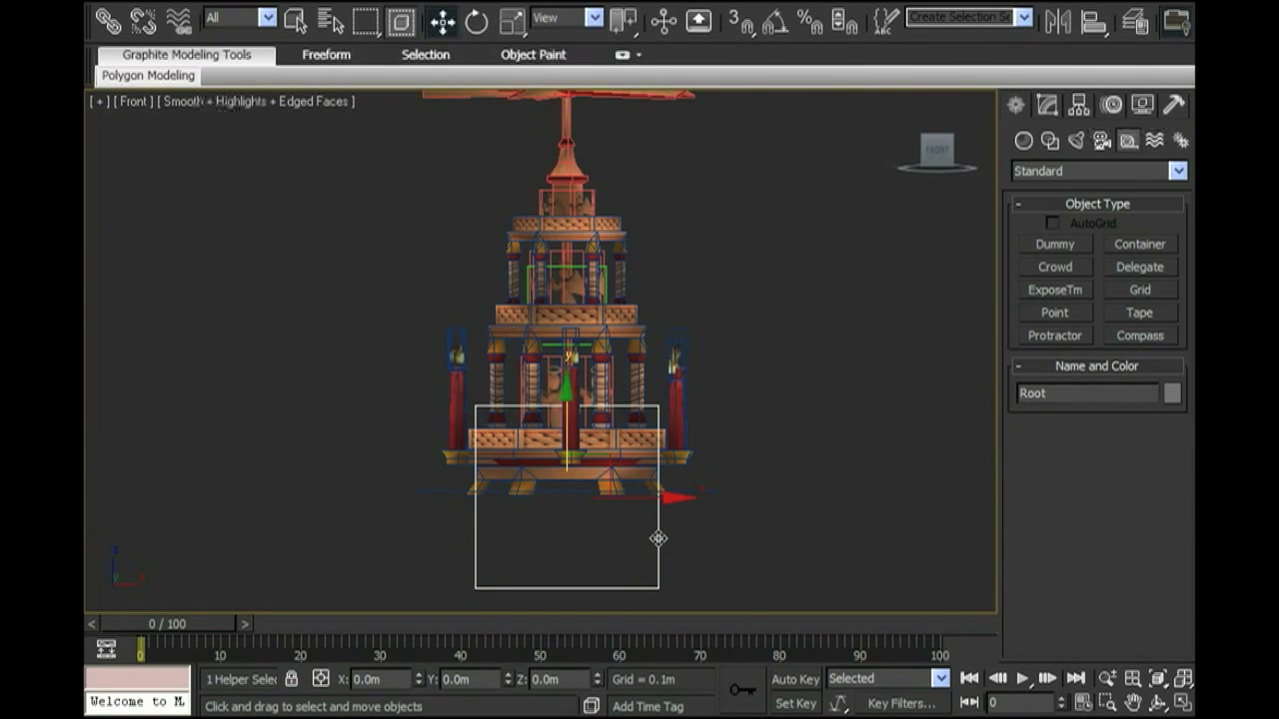
pyautogui.hotkey('alt', 'f')
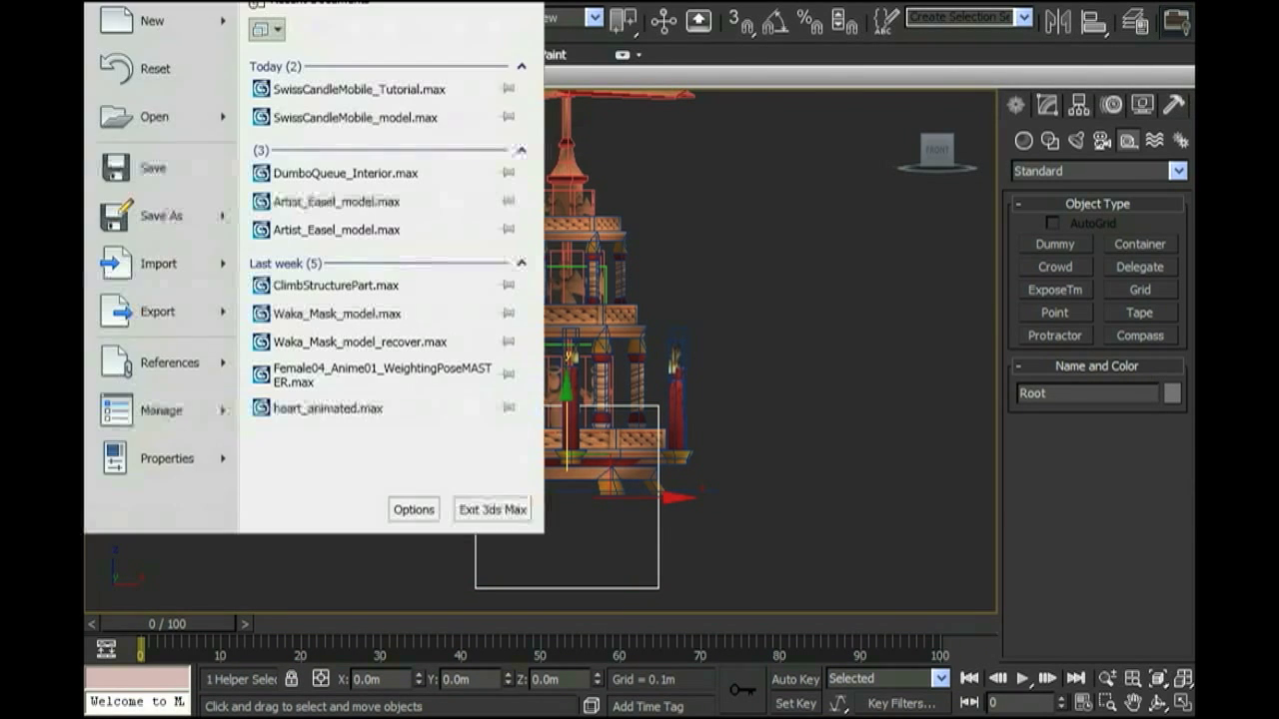
pyautogui.click(143, 303)
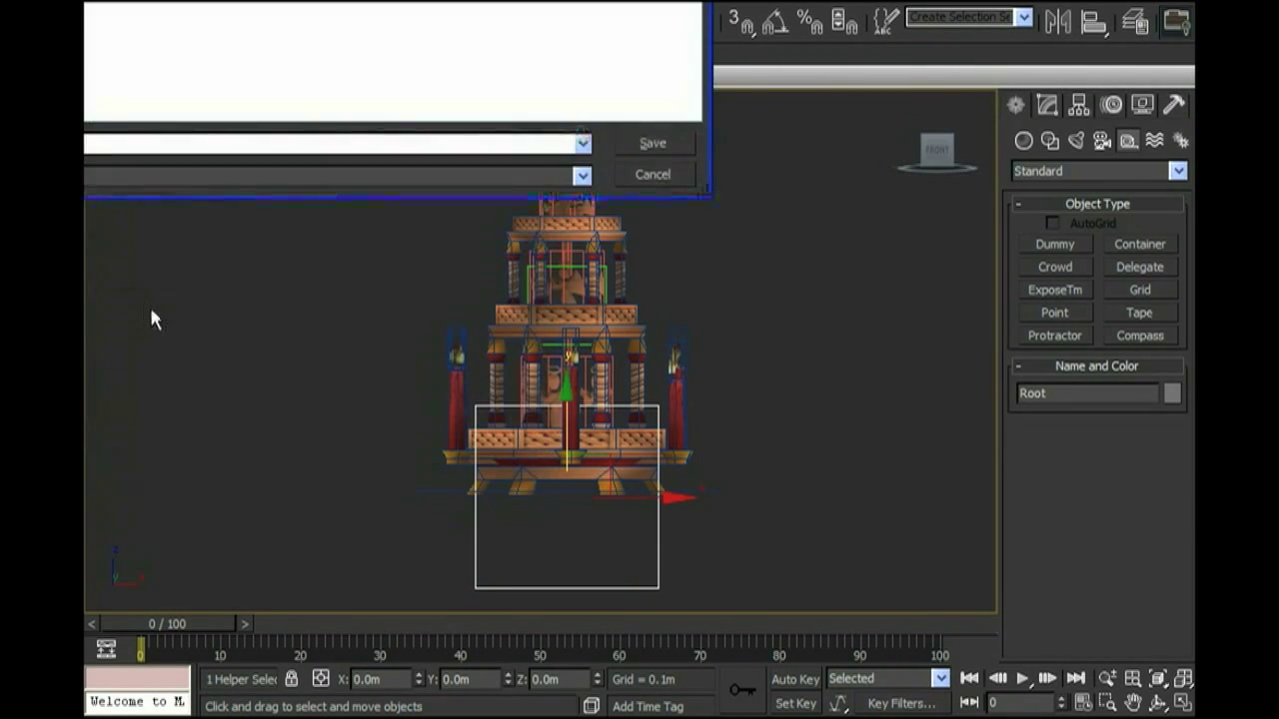
pyautogui.moveTo(364, 2); pyautogui.dragTo(625, 83)
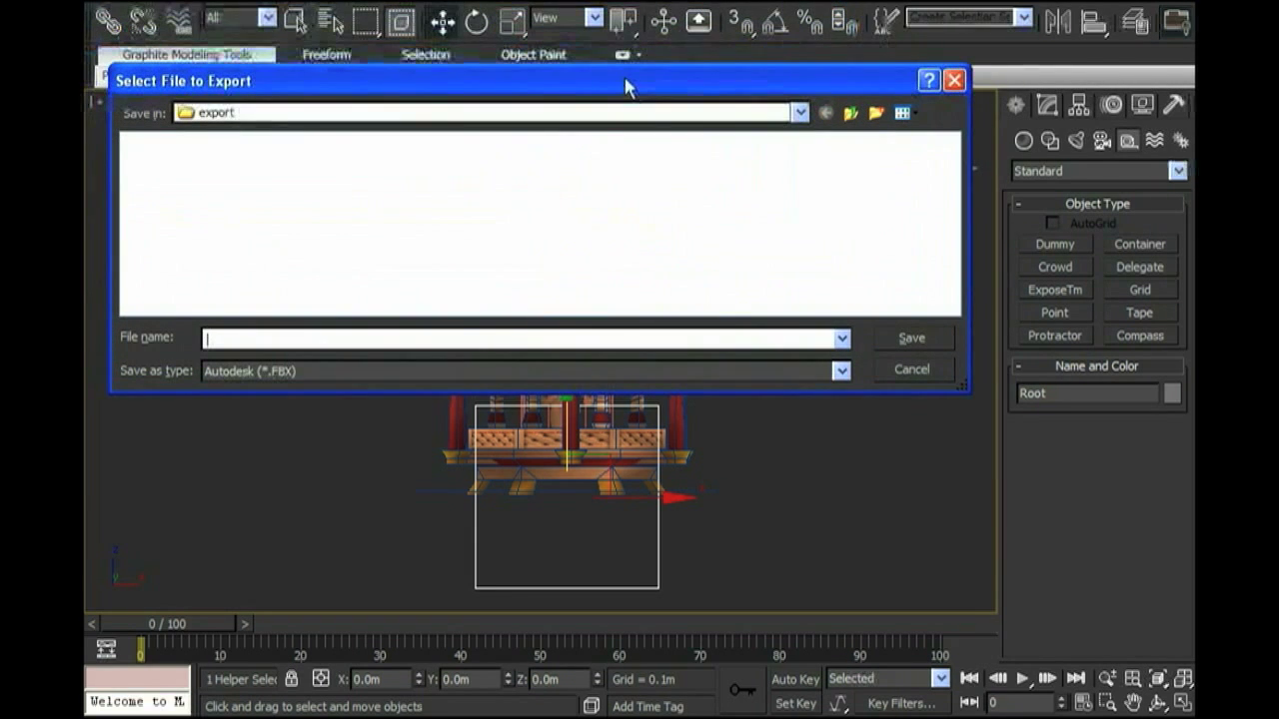
# Save as a Cal3D Skeleton File named candles.xsf in Desktop\Animation_Tutorial.
pyautogui.click(841, 371)
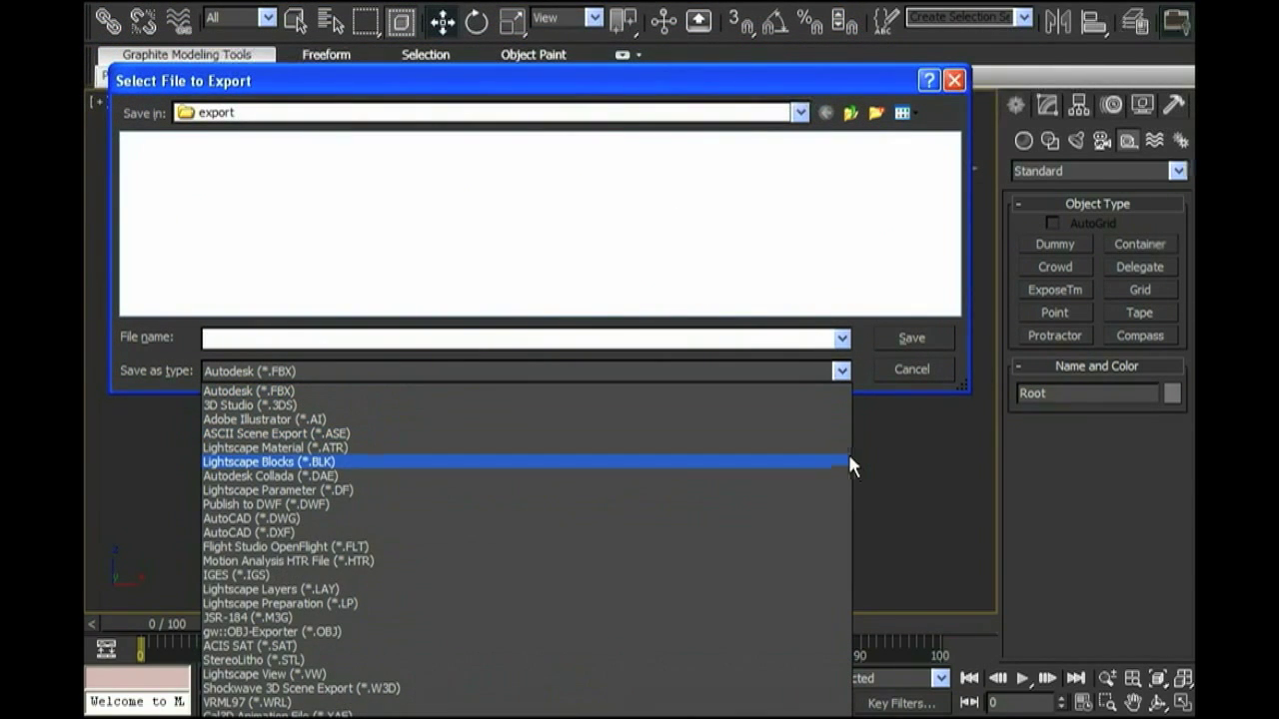
pyautogui.click(390, 707)
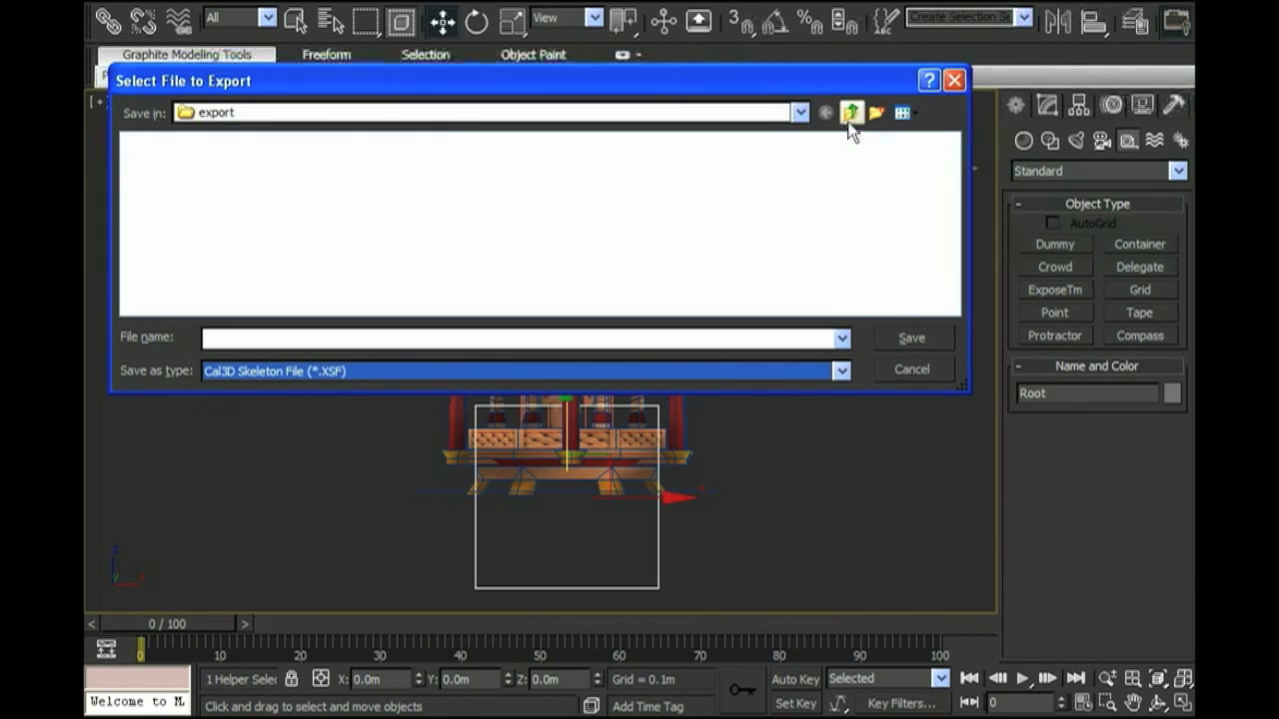
pyautogui.click(800, 112)
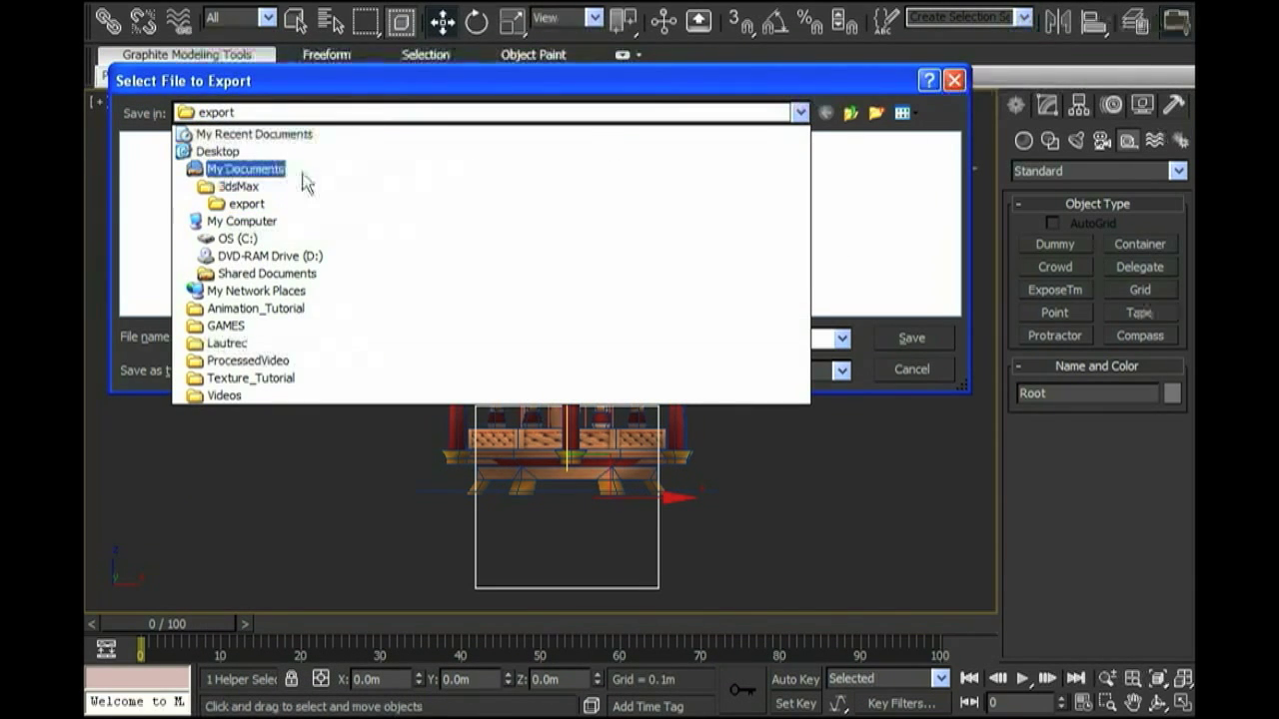
pyautogui.click(226, 150)
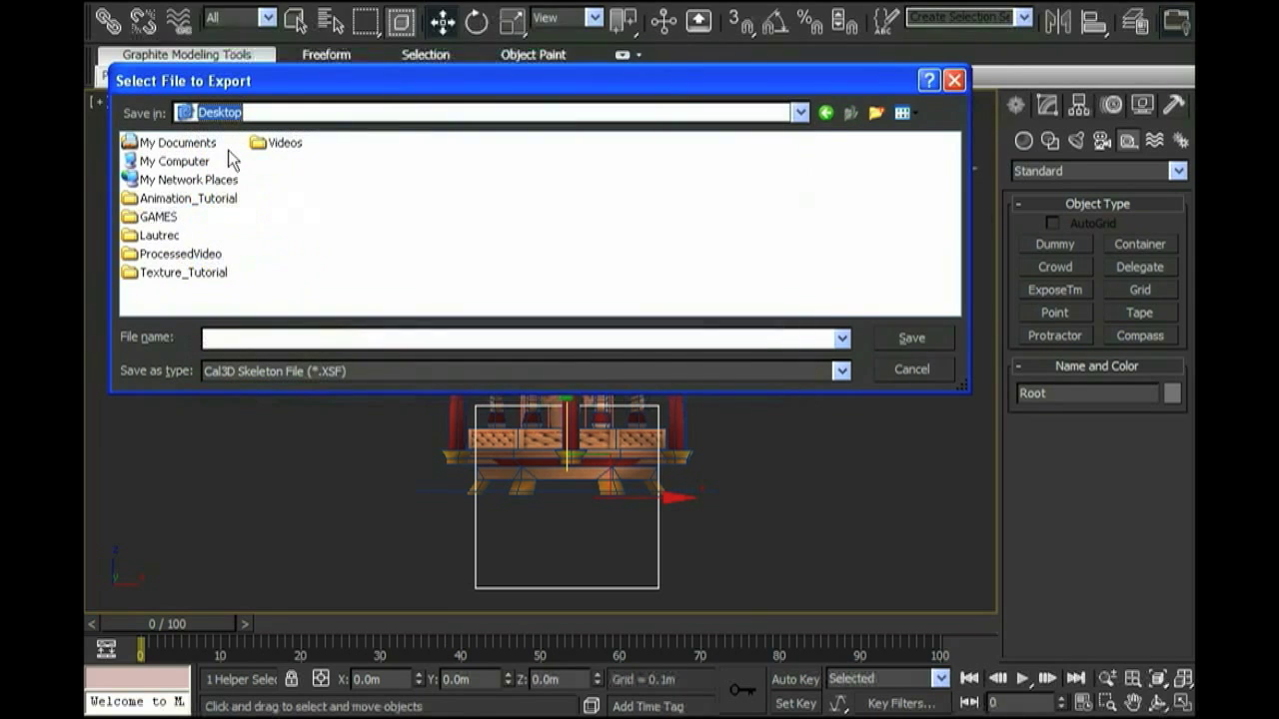
pyautogui.doubleClick(216, 199)
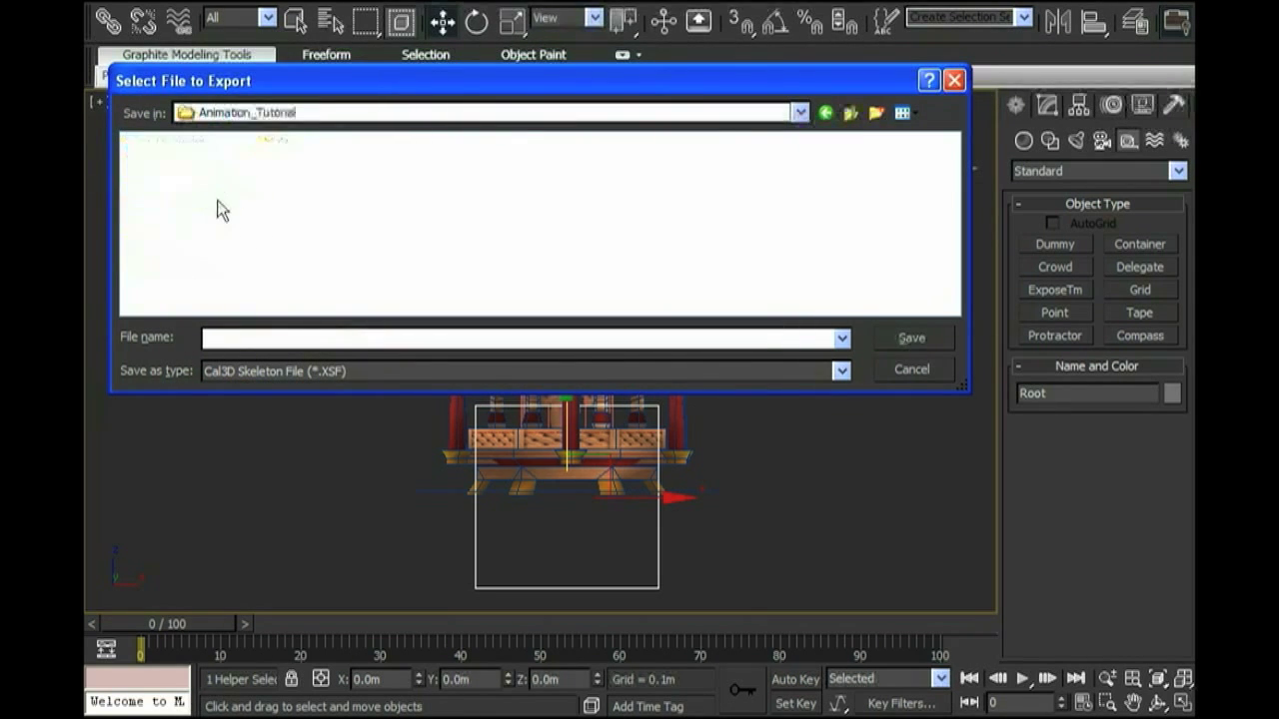
pyautogui.click(296, 337)
pyautogui.write('ca')
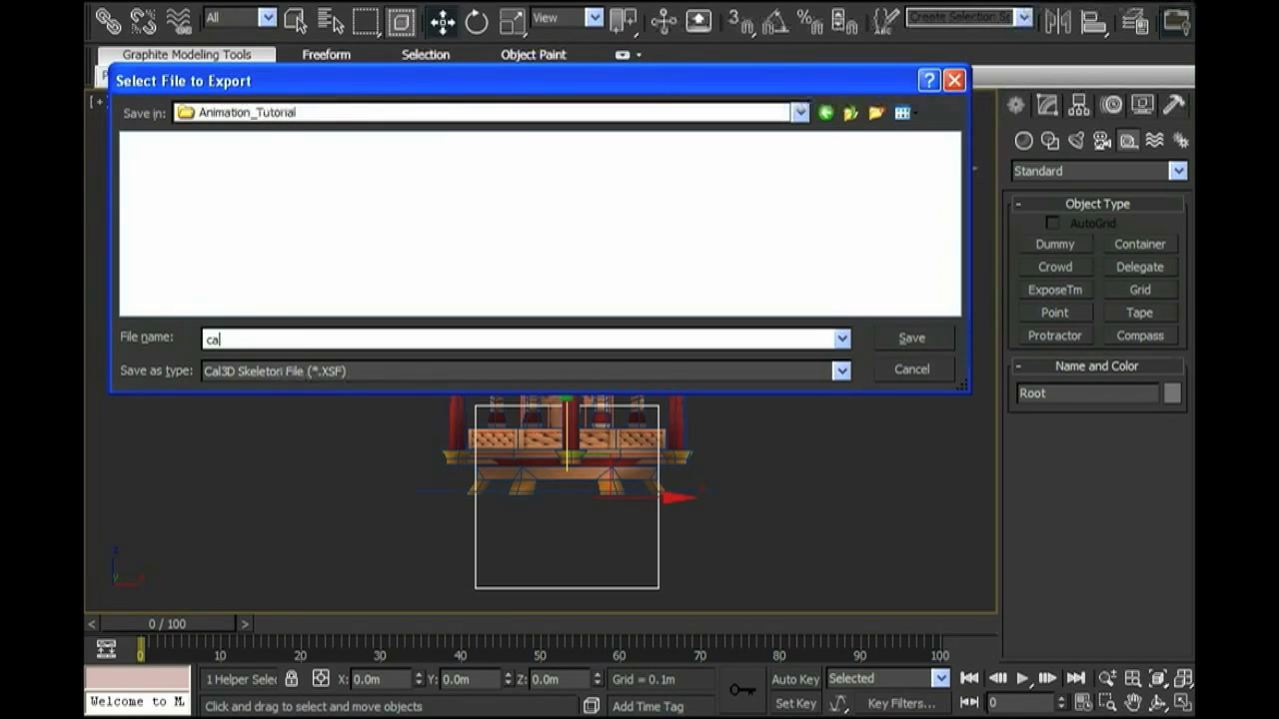
pyautogui.write('ndles')
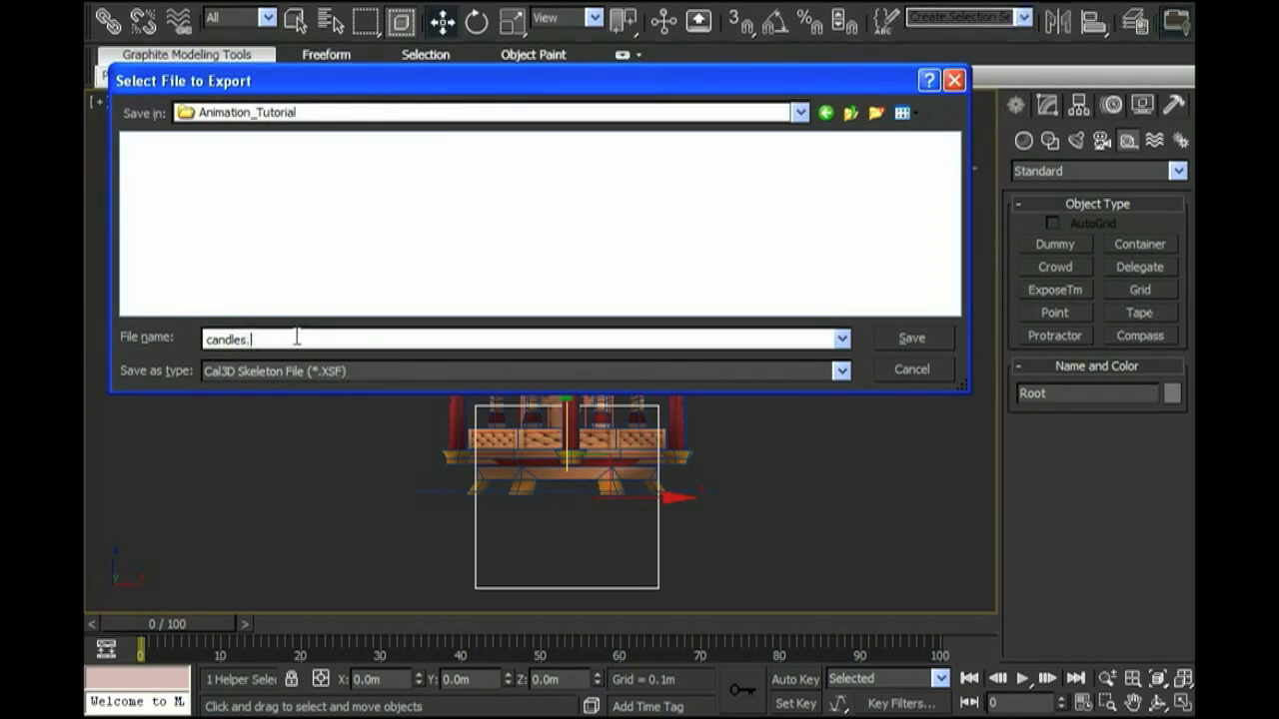
pyautogui.write('.xsf')
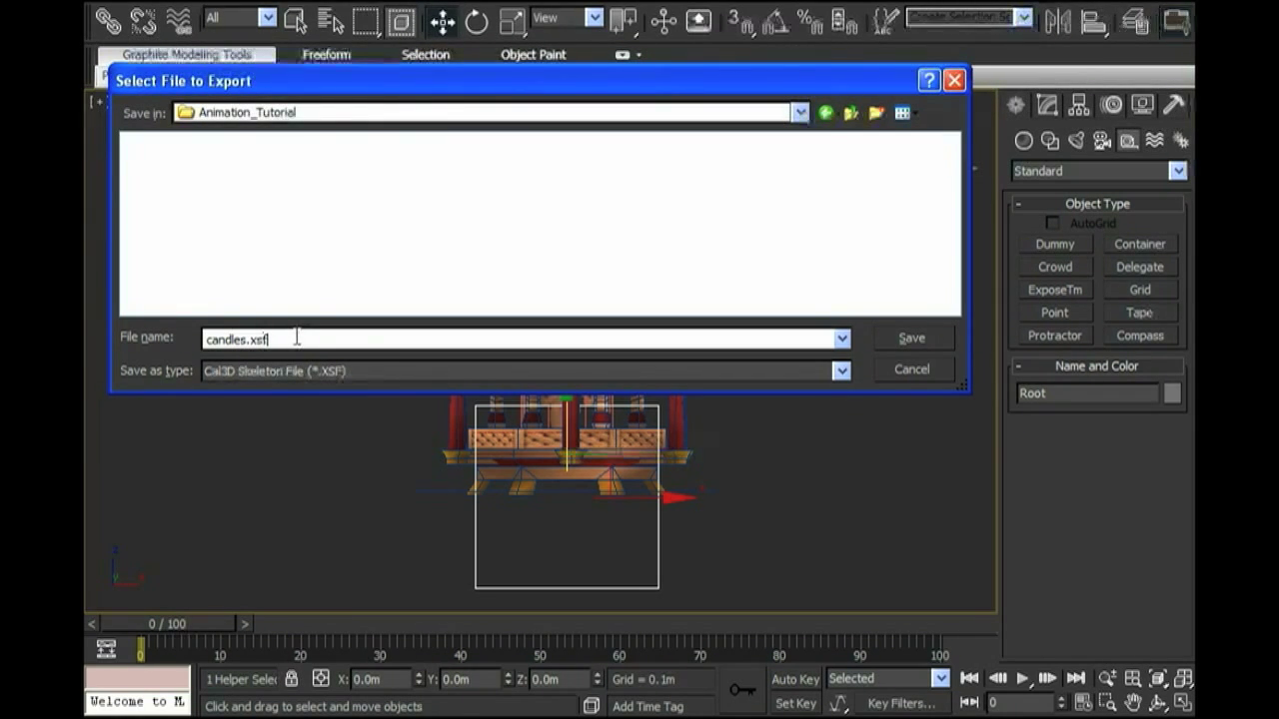
pyautogui.click(894, 336)
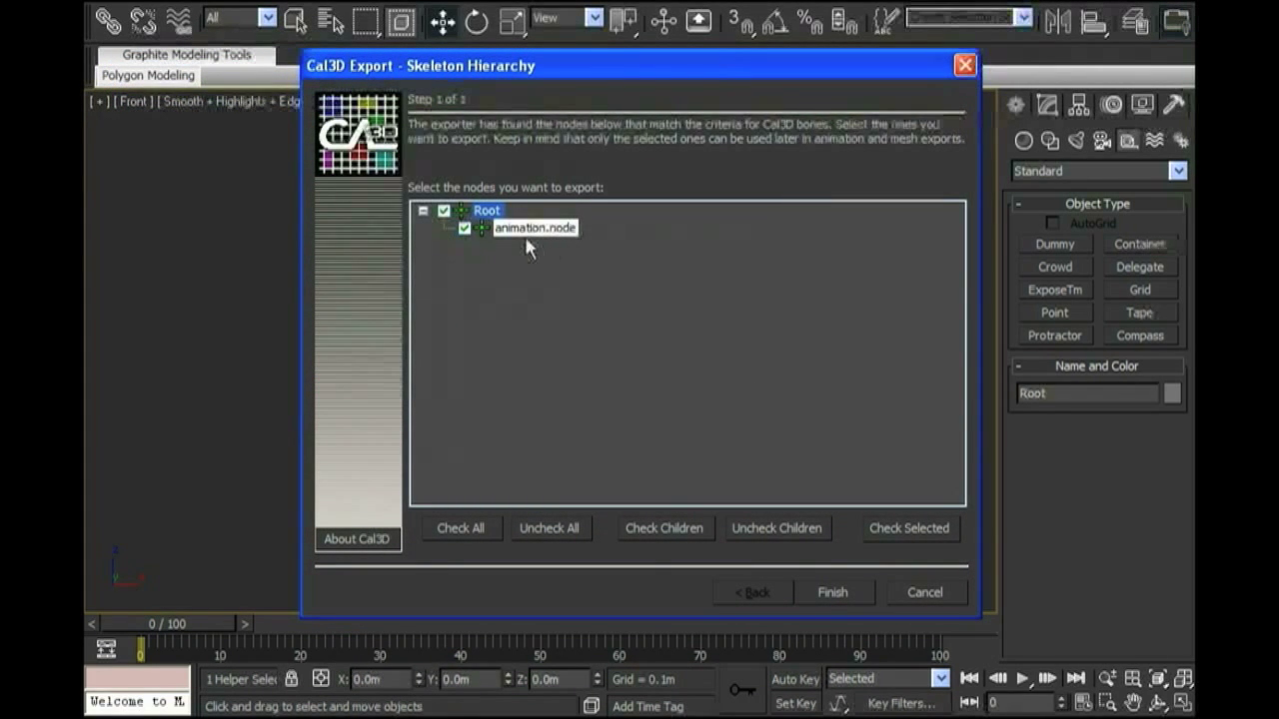
# Finish the skeleton export with Root and animation.node checked, then deselect Root.
pyautogui.click(822, 595)
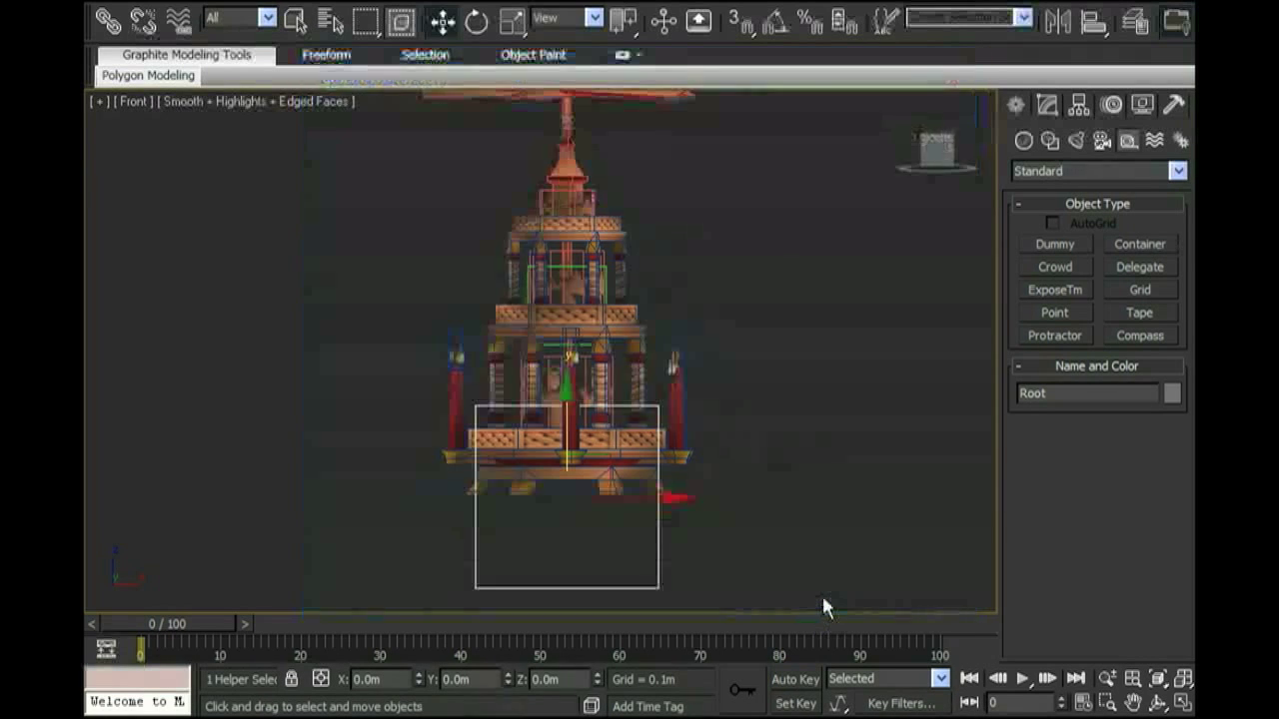
pyautogui.click(739, 415)
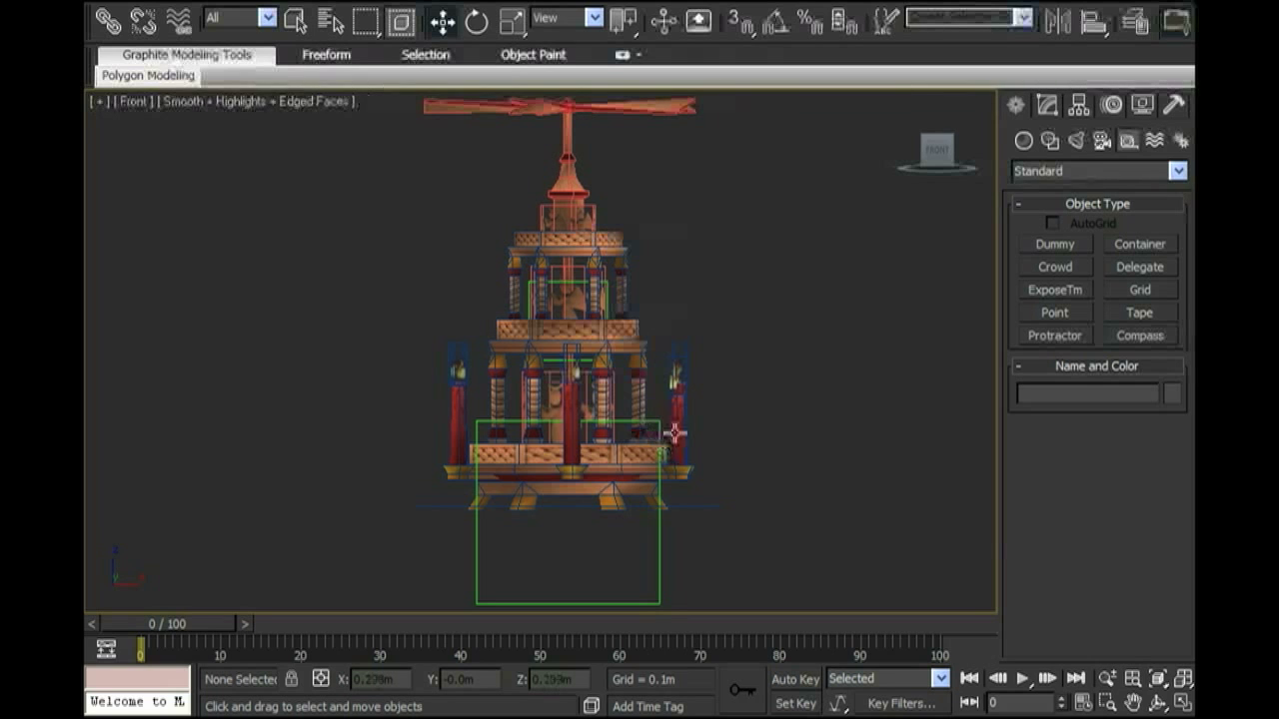
# Add a Skin modifier to base.Mesh and open the Bones Add list.
pyautogui.click(676, 421)
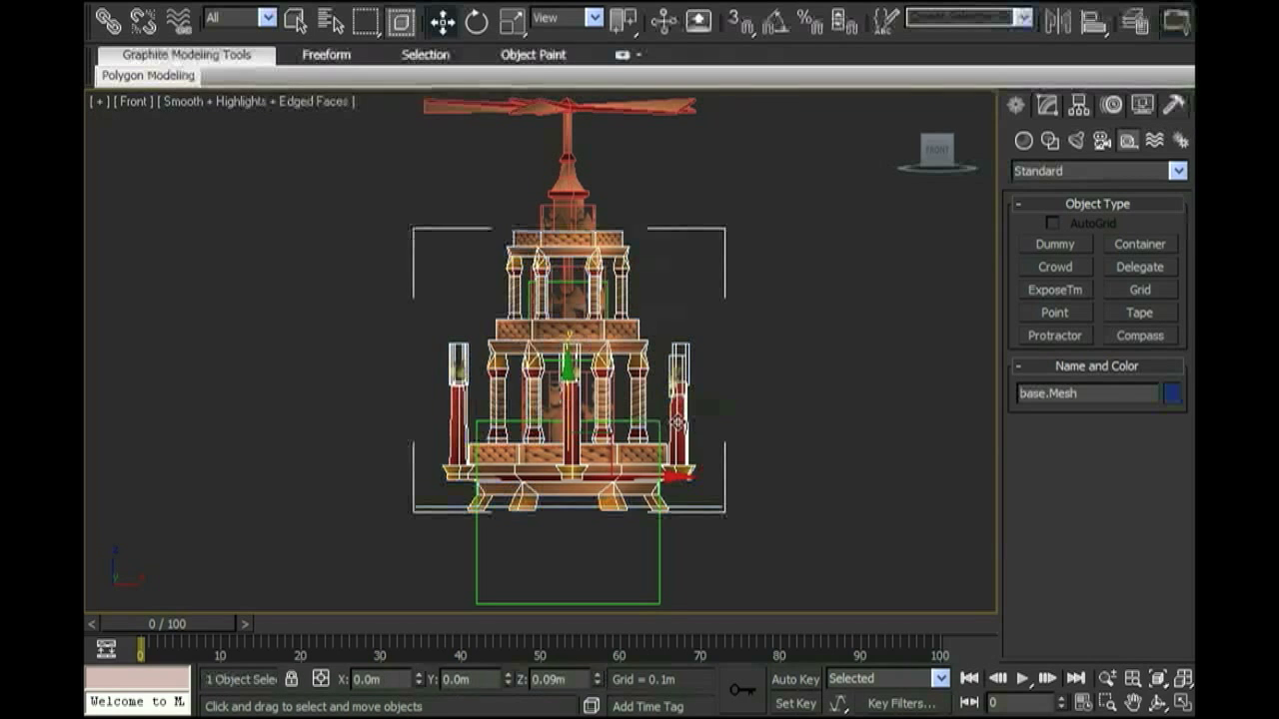
pyautogui.moveTo(716, 378)
pyautogui.mouseDown(button='middle')
pyautogui.moveTo(694, 357)
pyautogui.moveTo(697, 367)
pyautogui.mouseUp(button='middle')
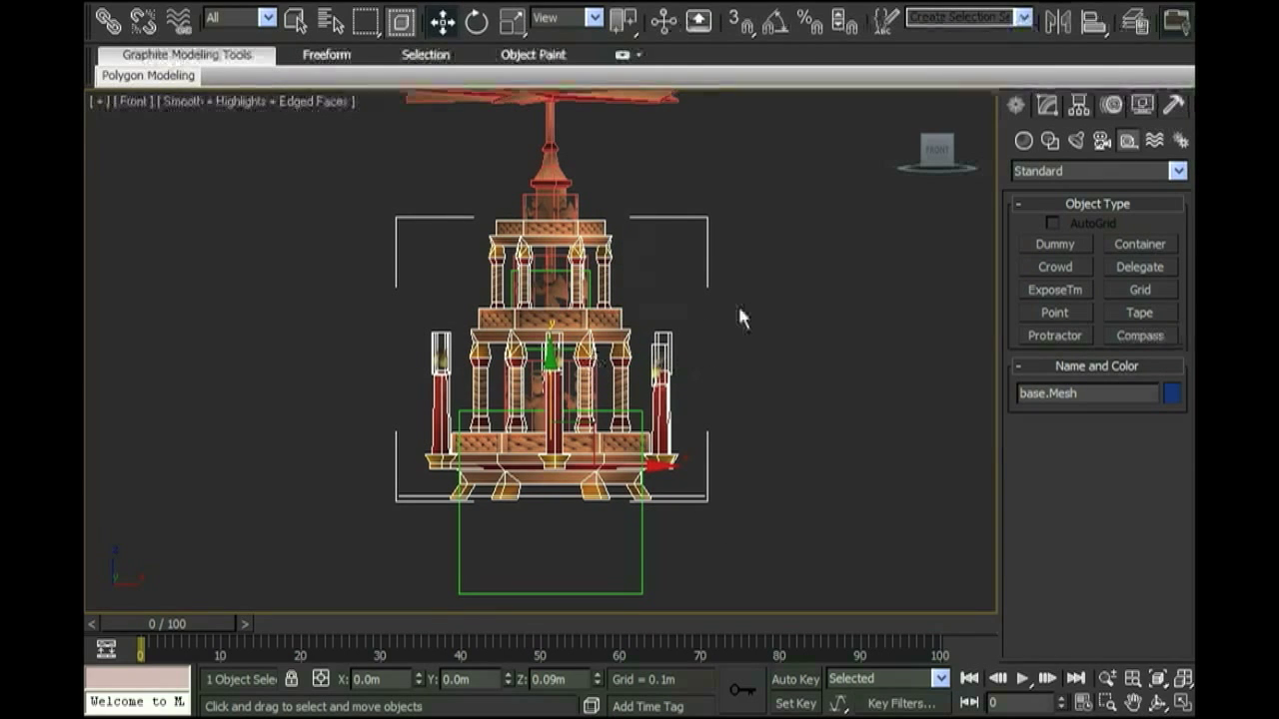
pyautogui.click(1046, 105)
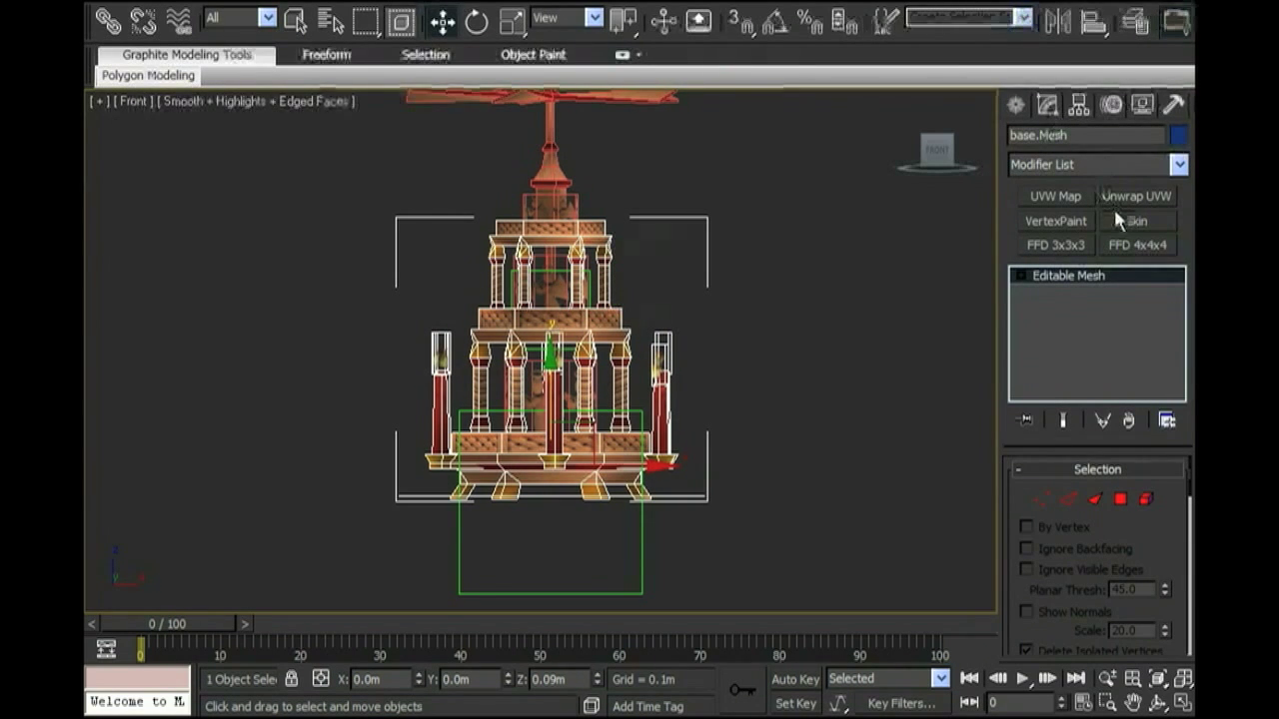
pyautogui.click(1116, 214)
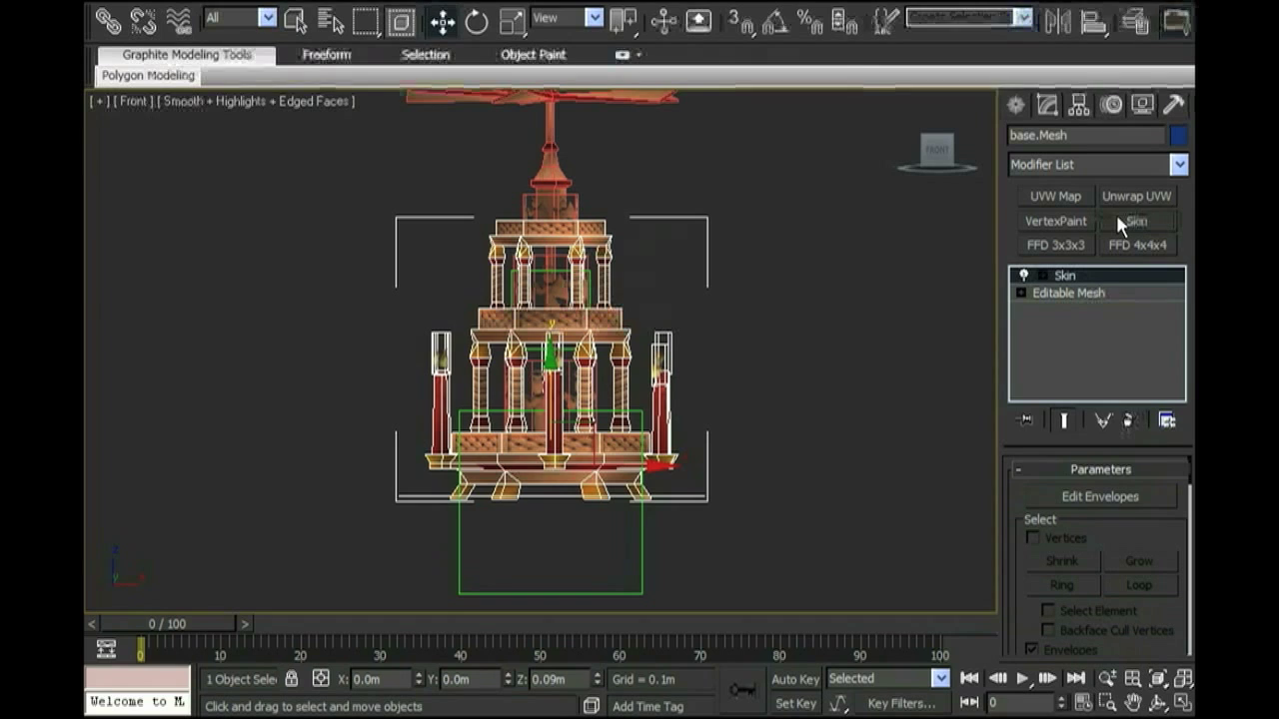
pyautogui.moveTo(1130, 523); pyautogui.dragTo(1133, 383)
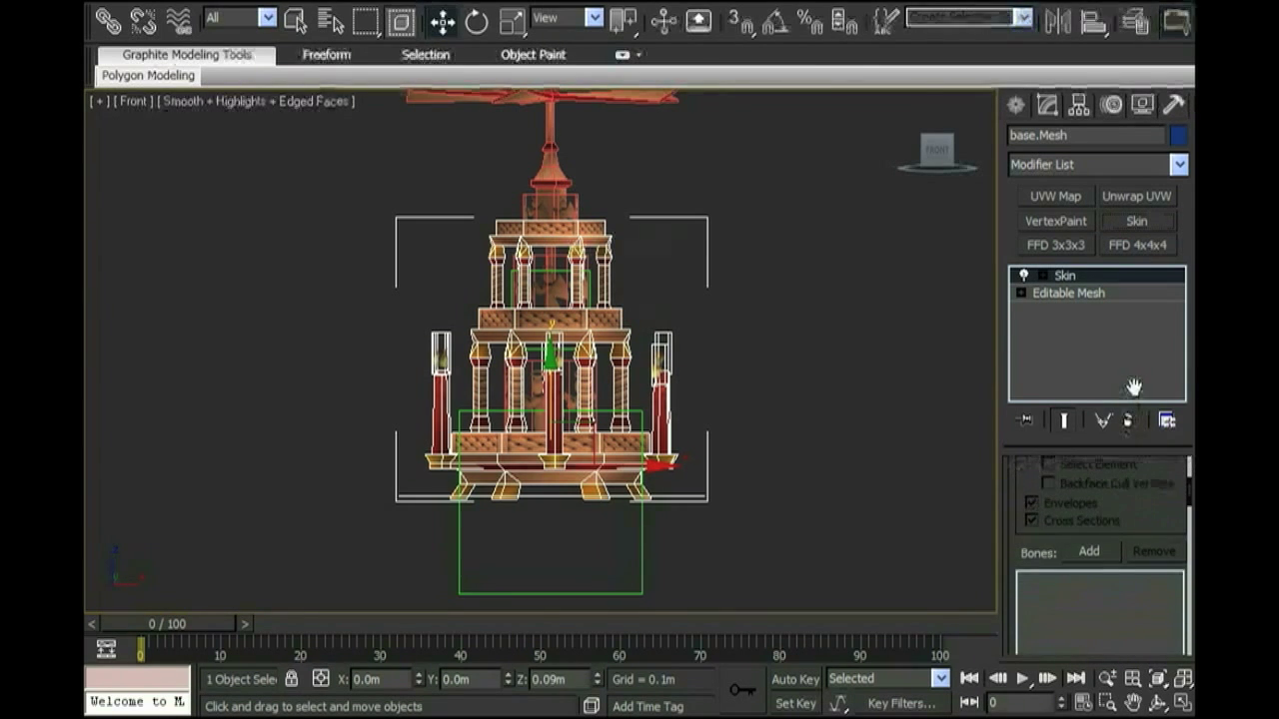
pyautogui.moveTo(1154, 500); pyautogui.dragTo(1150, 466)
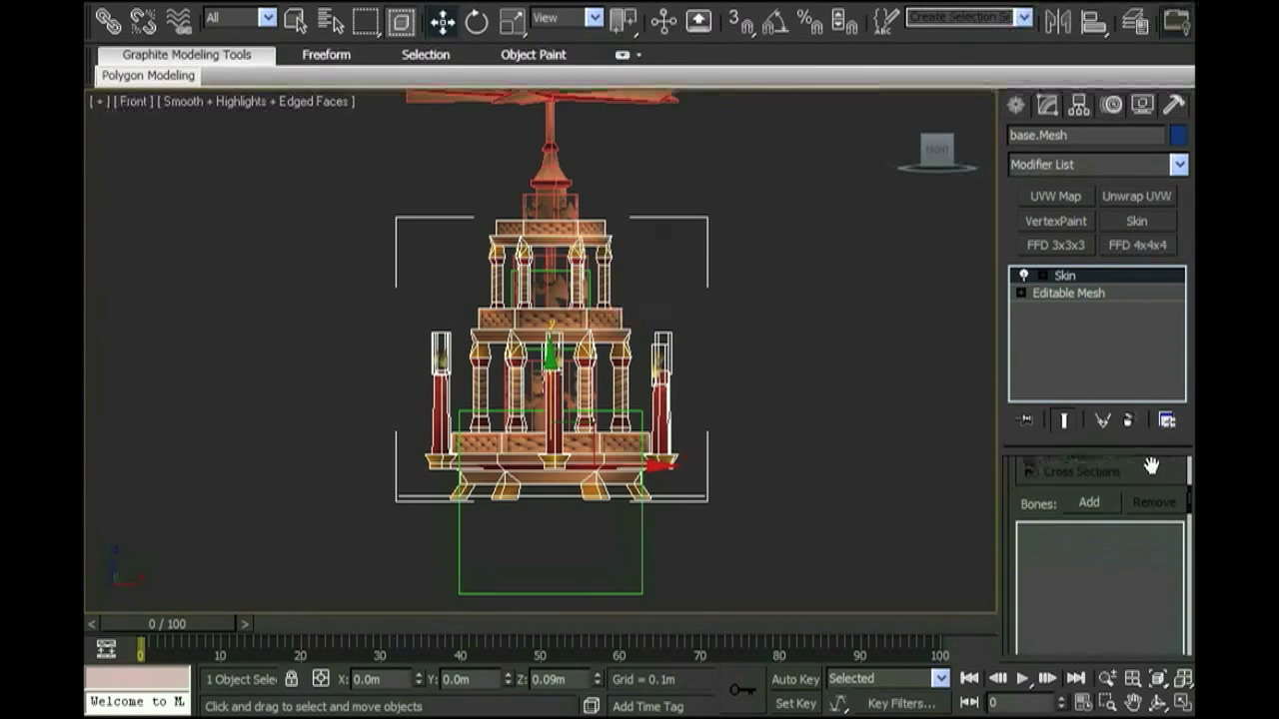
pyautogui.click(1087, 502)
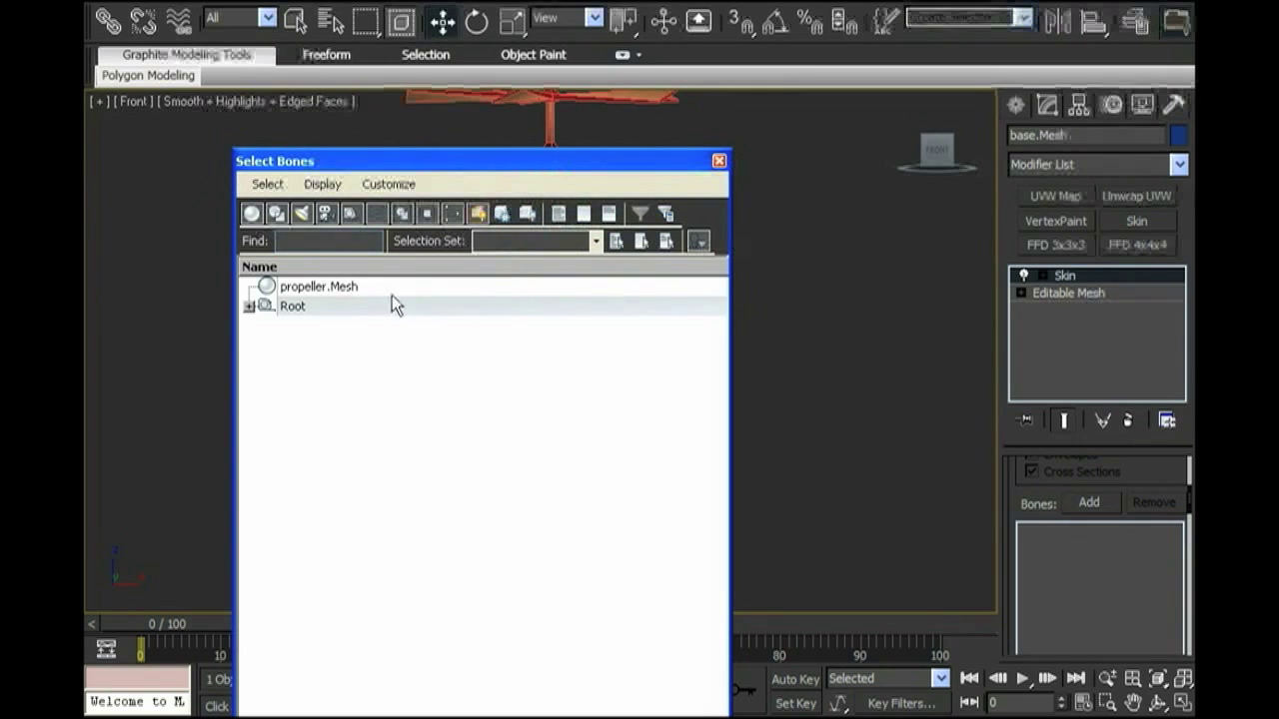
# Choose Root in the Select Bones dialog and add it to the Skin bones list.
pyautogui.click(291, 308)
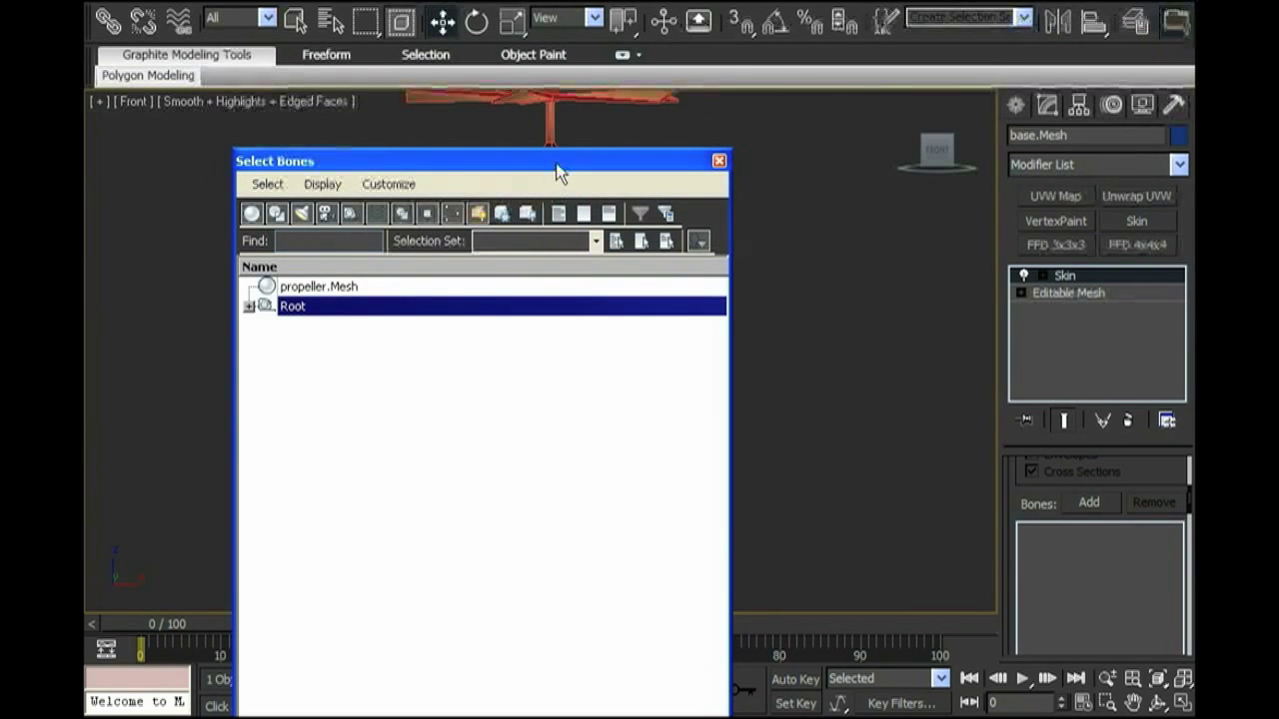
pyautogui.moveTo(556, 163); pyautogui.dragTo(545, 64)
pyautogui.click(573, 656)
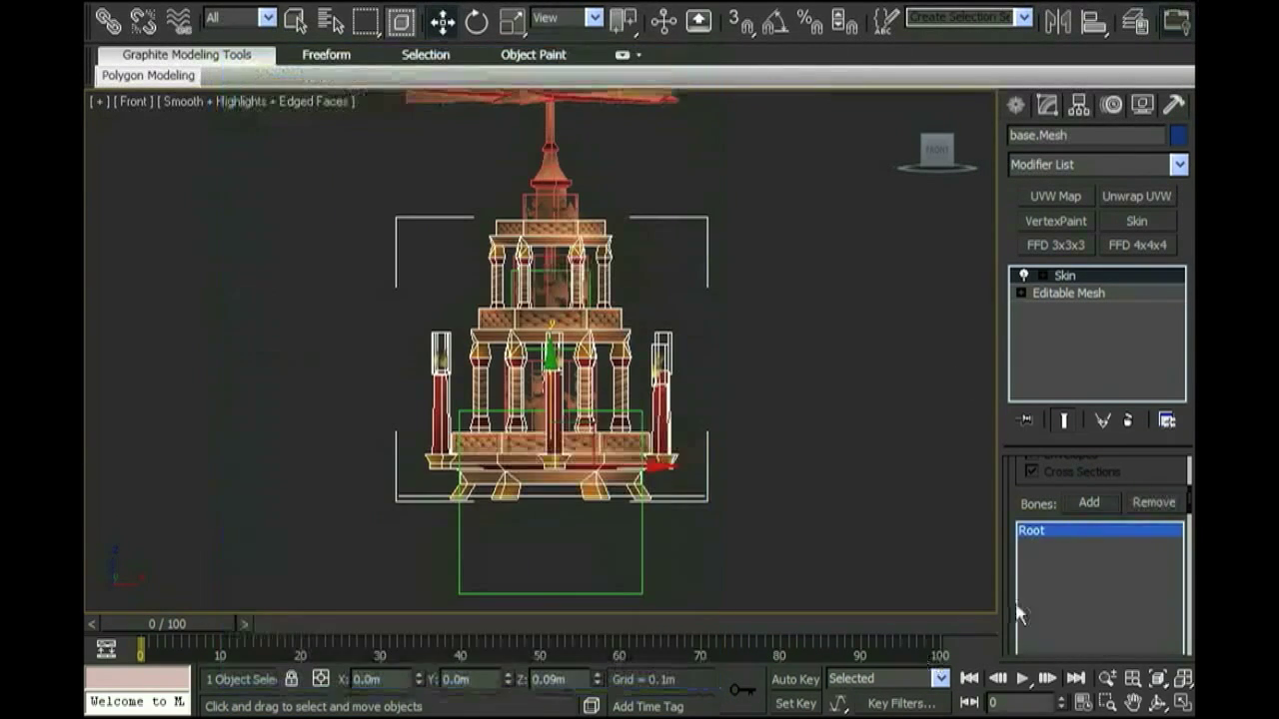
pyautogui.moveTo(1133, 462); pyautogui.dragTo(1139, 639)
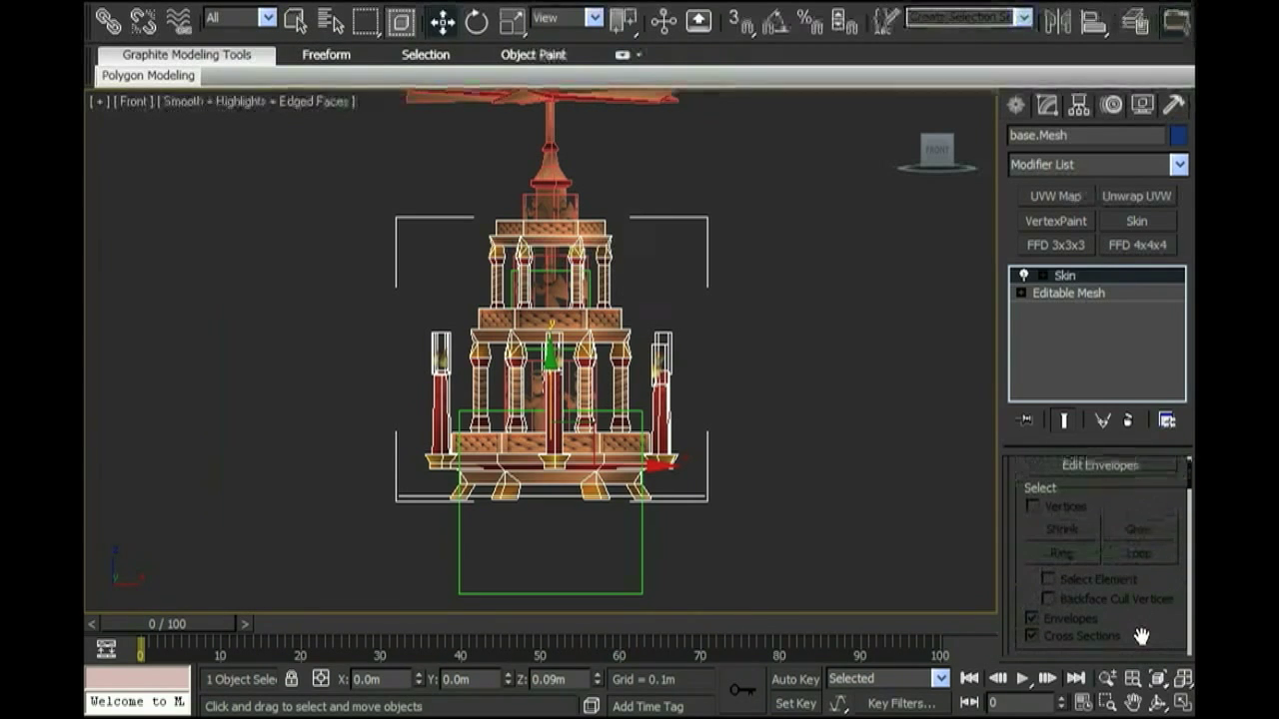
pyautogui.scroll(2, 1139, 518)
# Enable Edit Envelopes with Vertices ticked and box-select every vertex of the base mesh.
pyautogui.click(1119, 489)
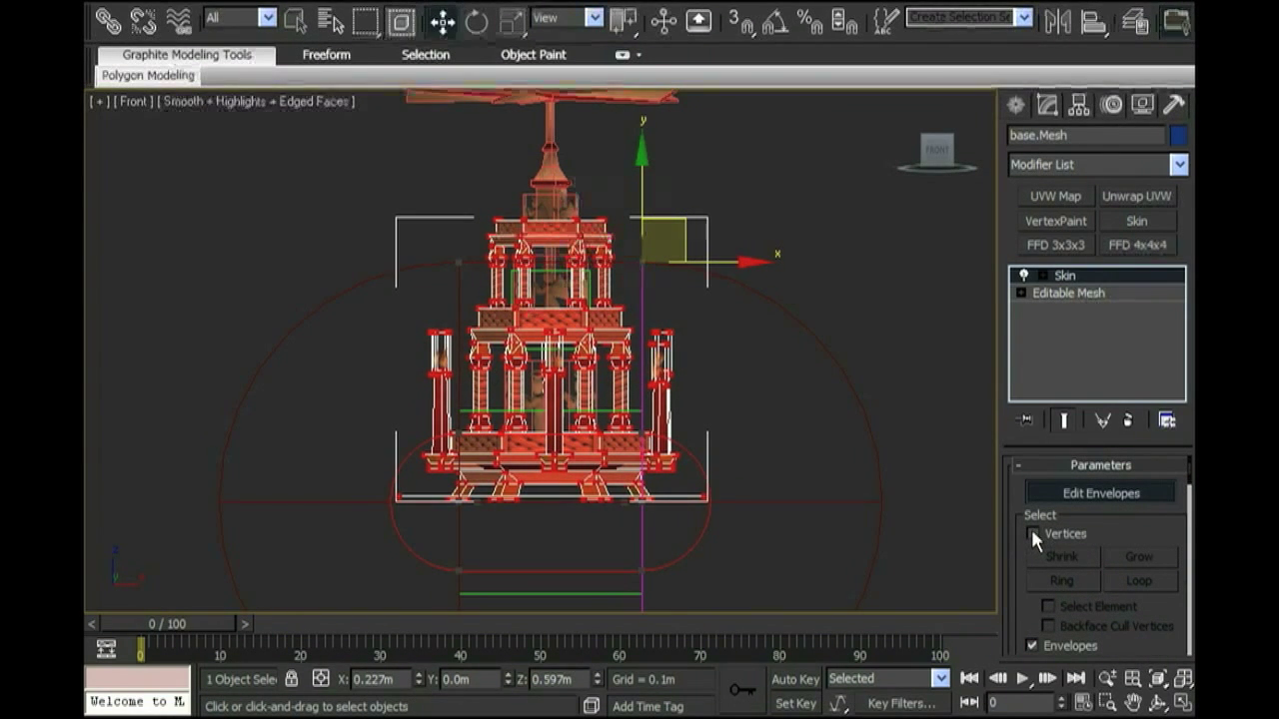
pyautogui.click(1032, 534)
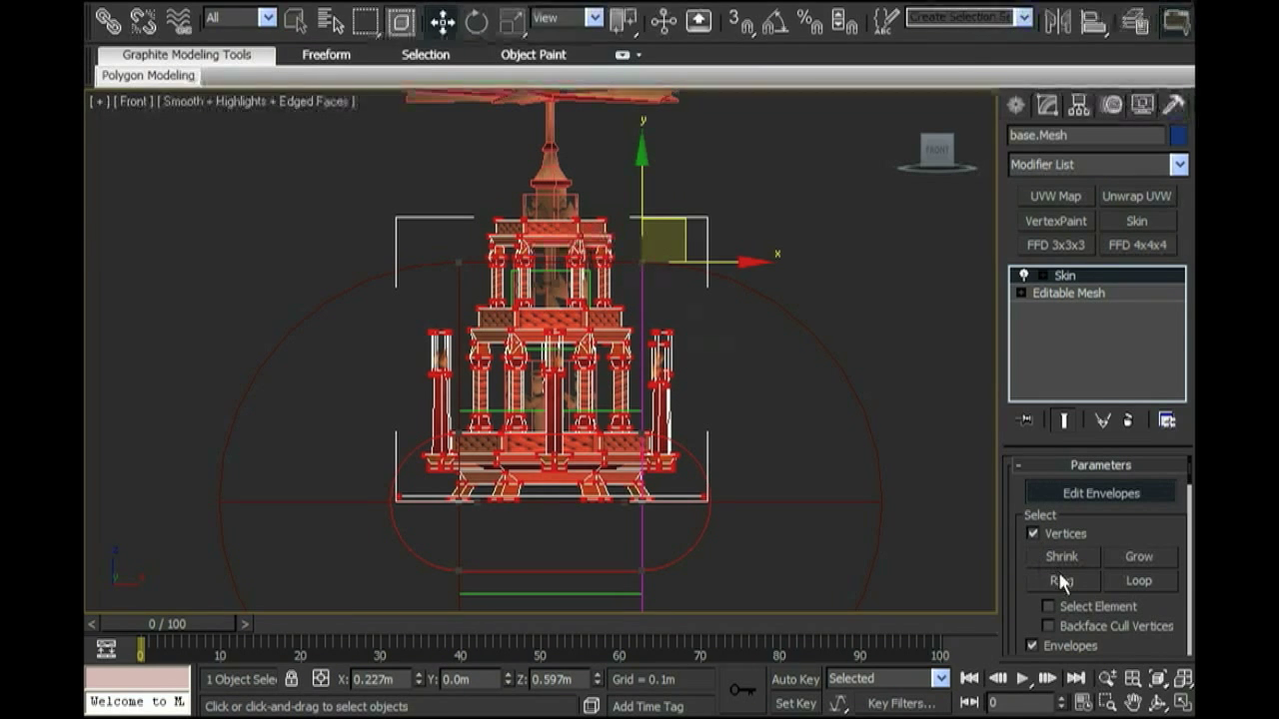
pyautogui.scroll(-3, 865, 396)
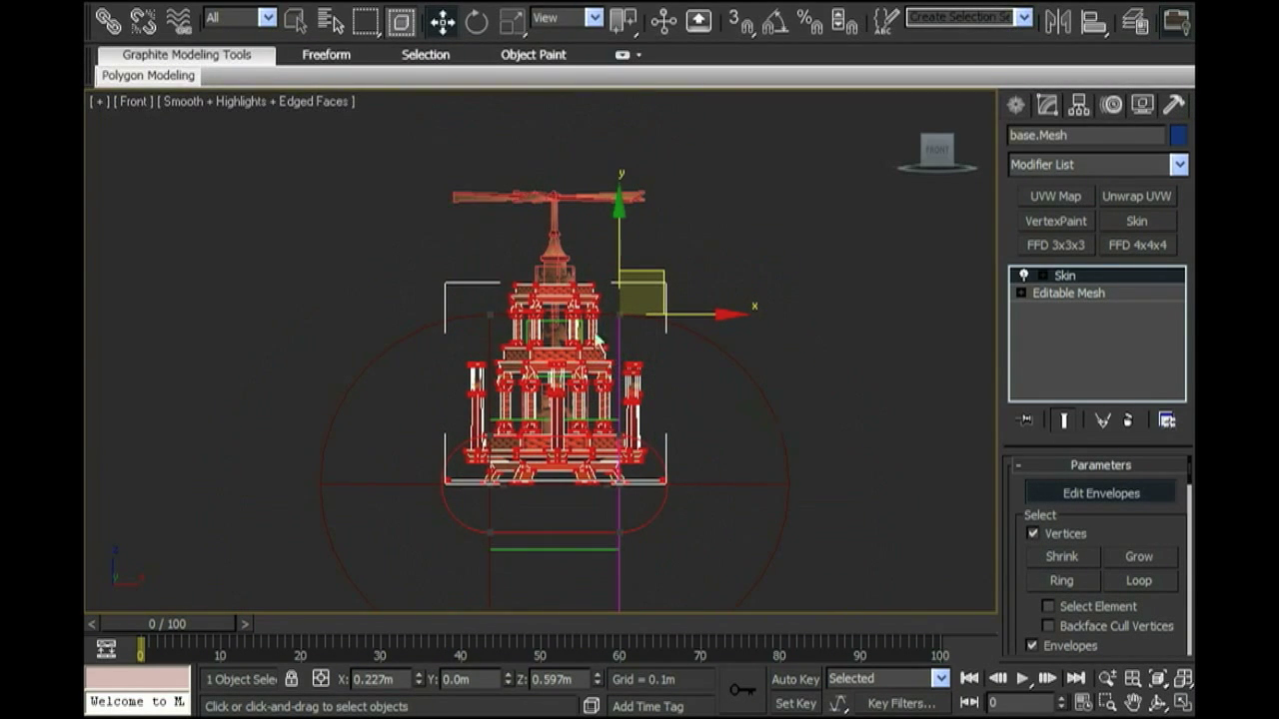
pyautogui.moveTo(233, 141); pyautogui.dragTo(882, 591)
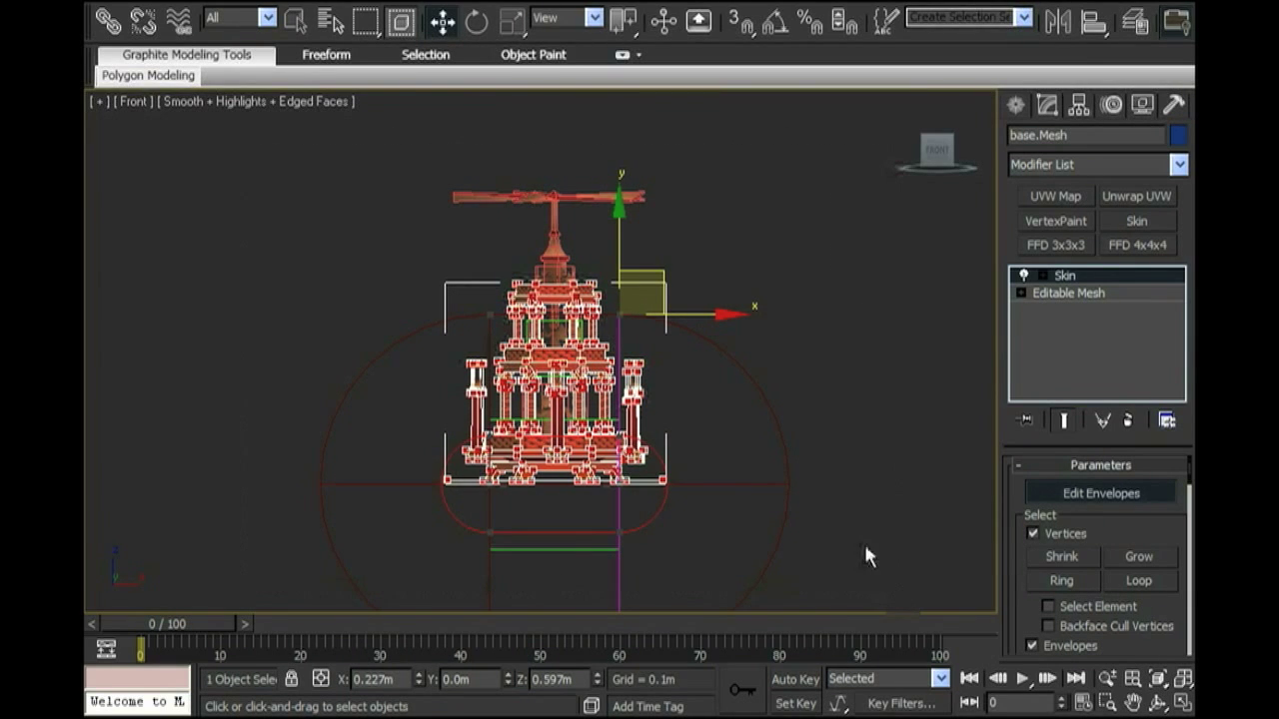
pyautogui.moveTo(773, 453); pyautogui.dragTo(778, 435, button='middle')
pyautogui.scroll(4, 783, 403)
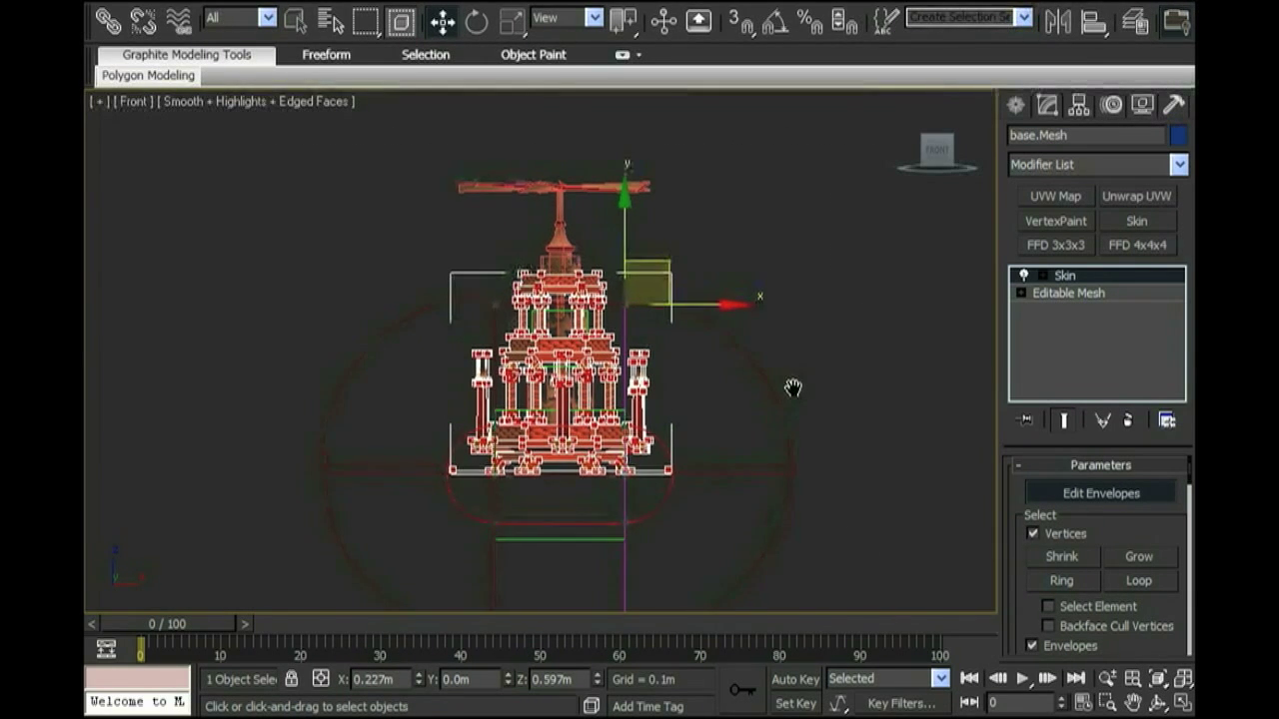
pyautogui.moveTo(781, 389); pyautogui.dragTo(785, 384, button='middle')
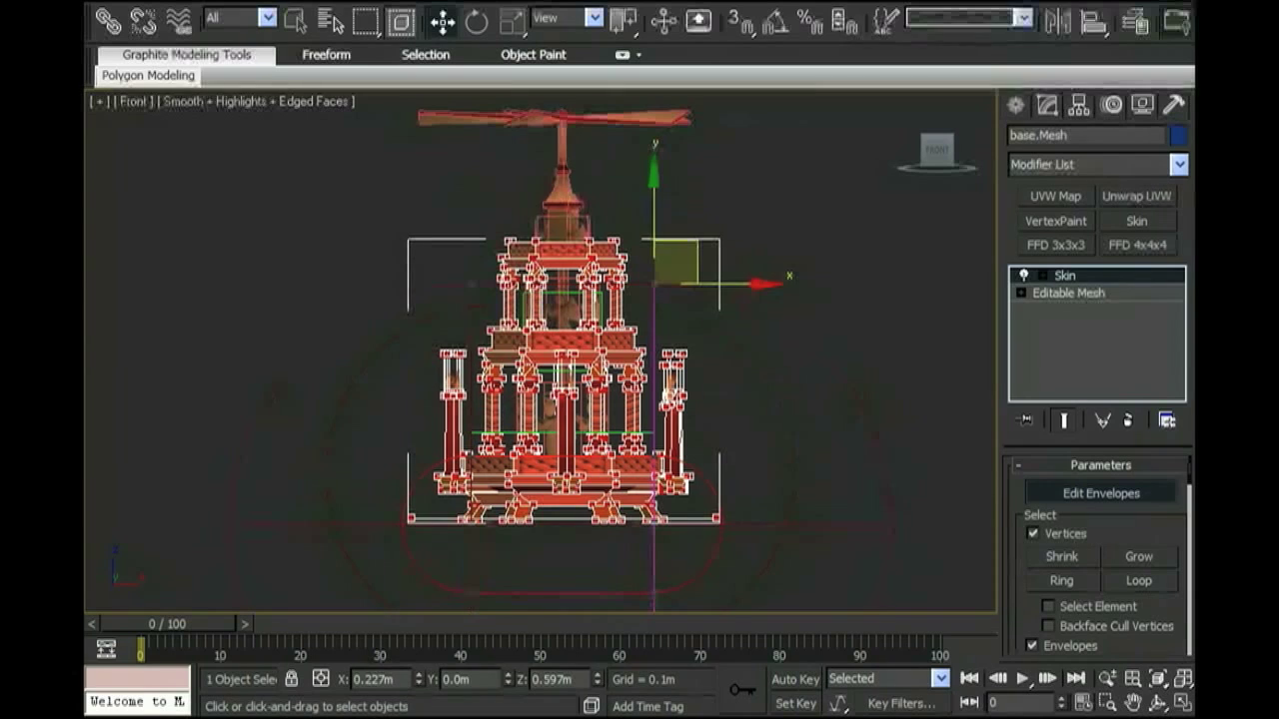
# In Weight Properties, tick Normalize and Rigid for the selected base vertices.
pyautogui.scroll(-3, 1150, 537)
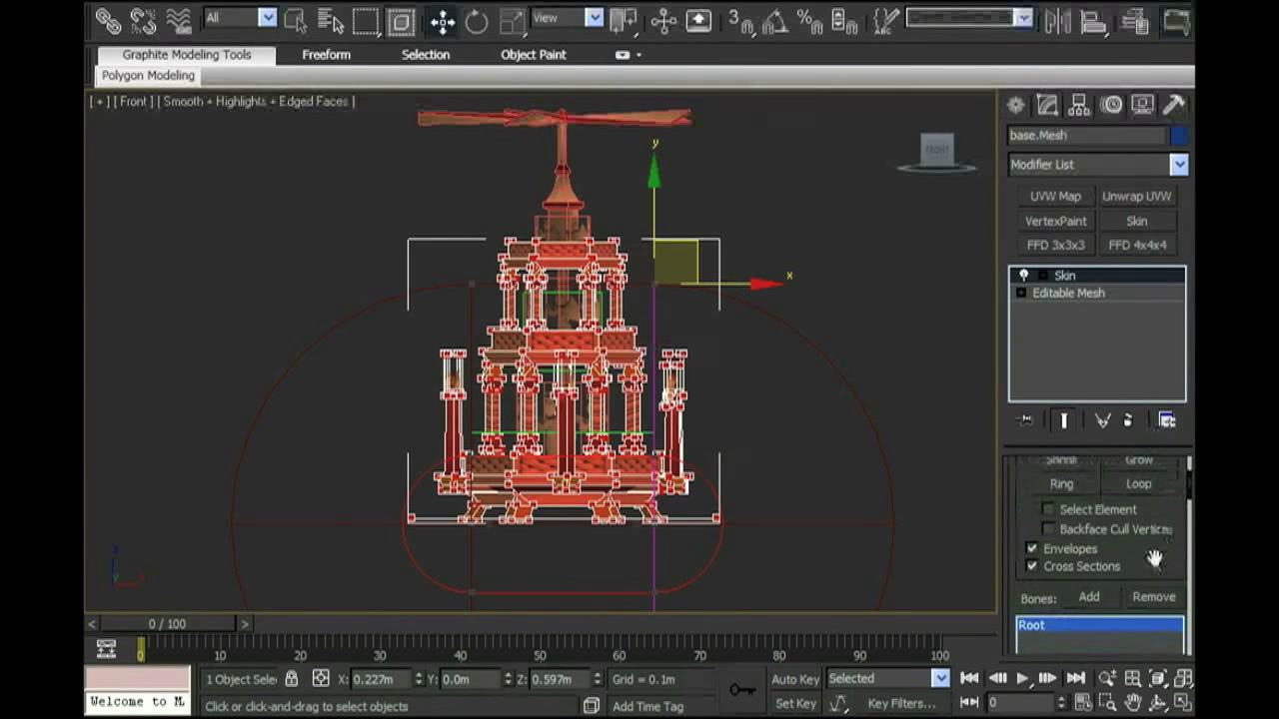
pyautogui.scroll(-4, 1154, 559)
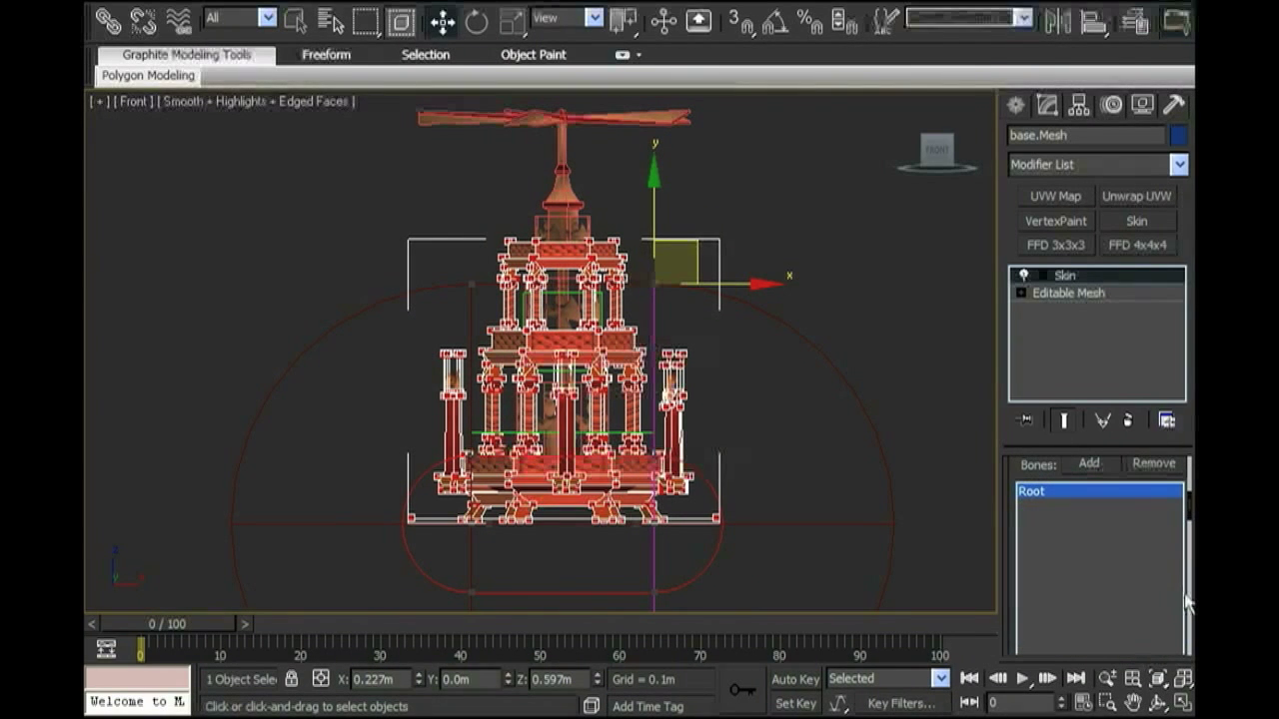
pyautogui.scroll(-3, 1162, 473)
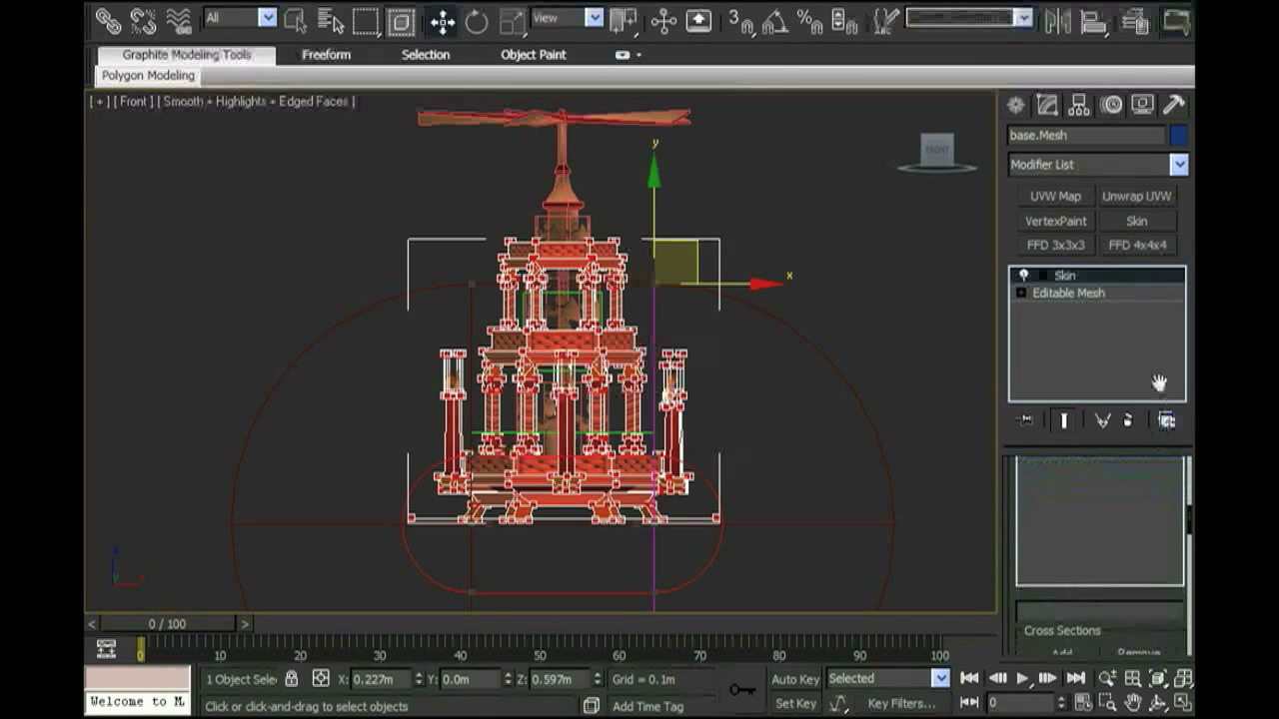
pyautogui.scroll(-2, 1153, 600)
pyautogui.scroll(-5, 1143, 539)
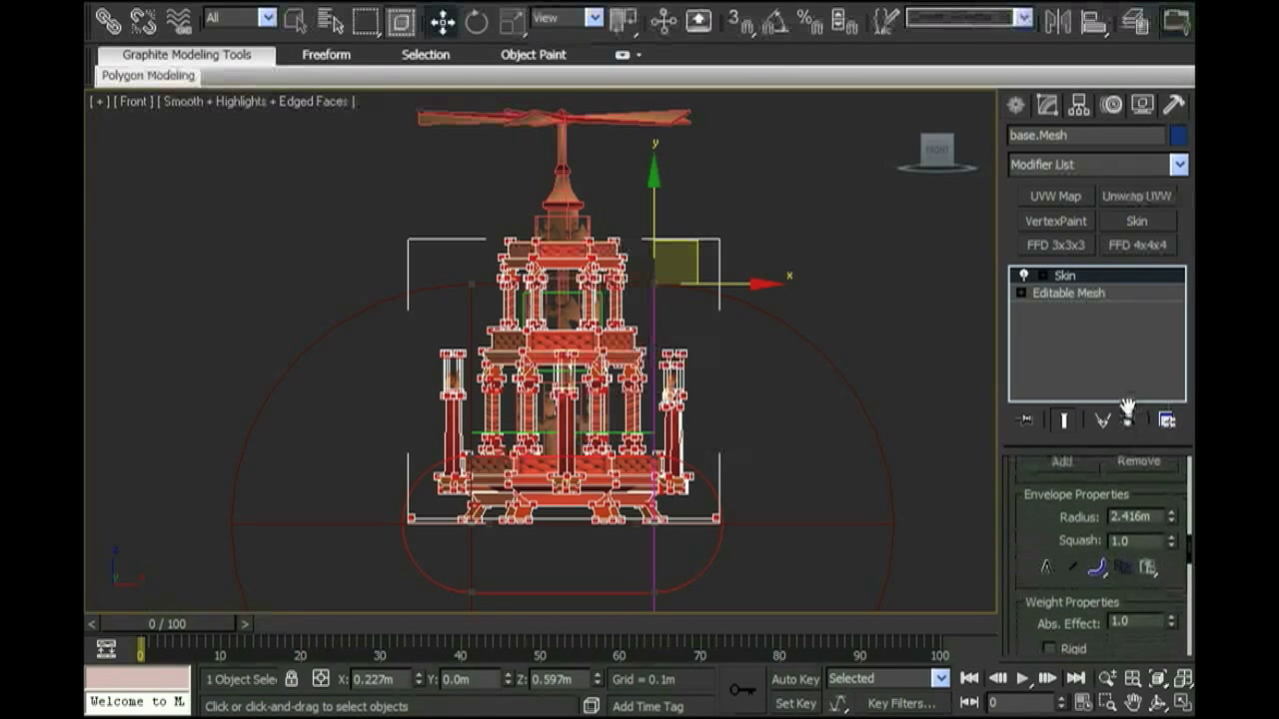
pyautogui.scroll(-2, 1148, 570)
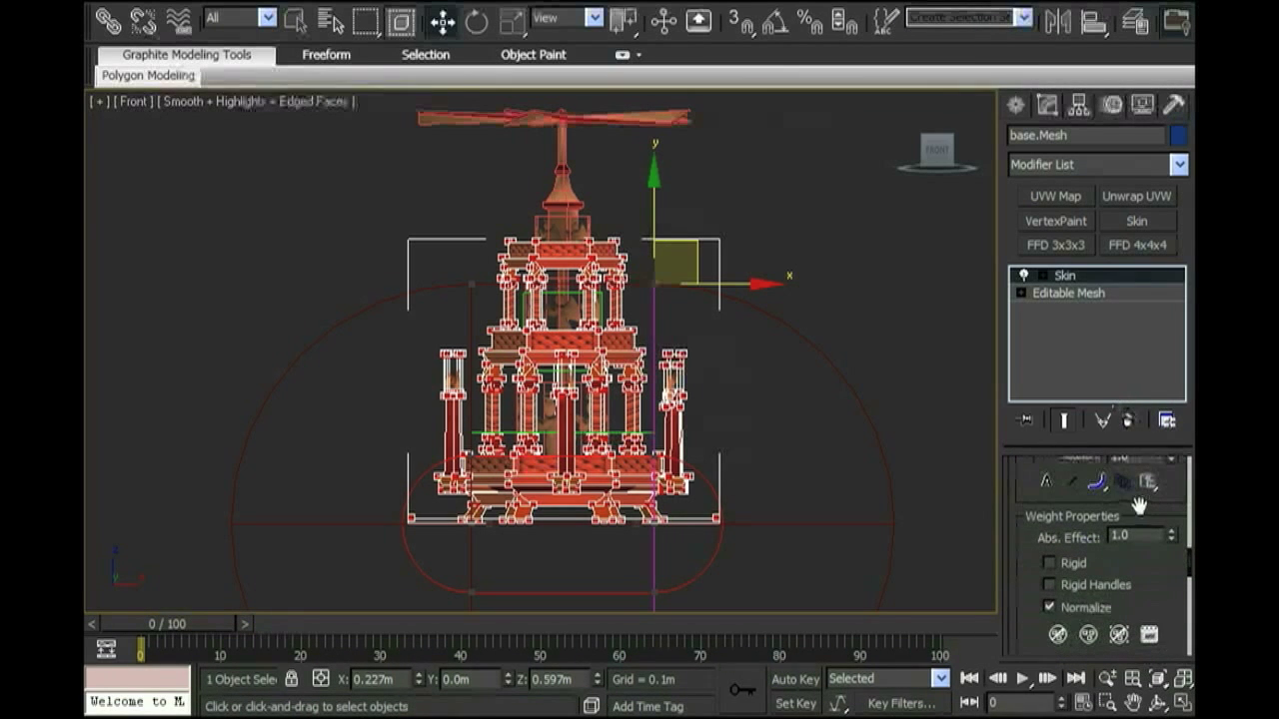
pyautogui.click(1048, 608)
pyautogui.click(1053, 563)
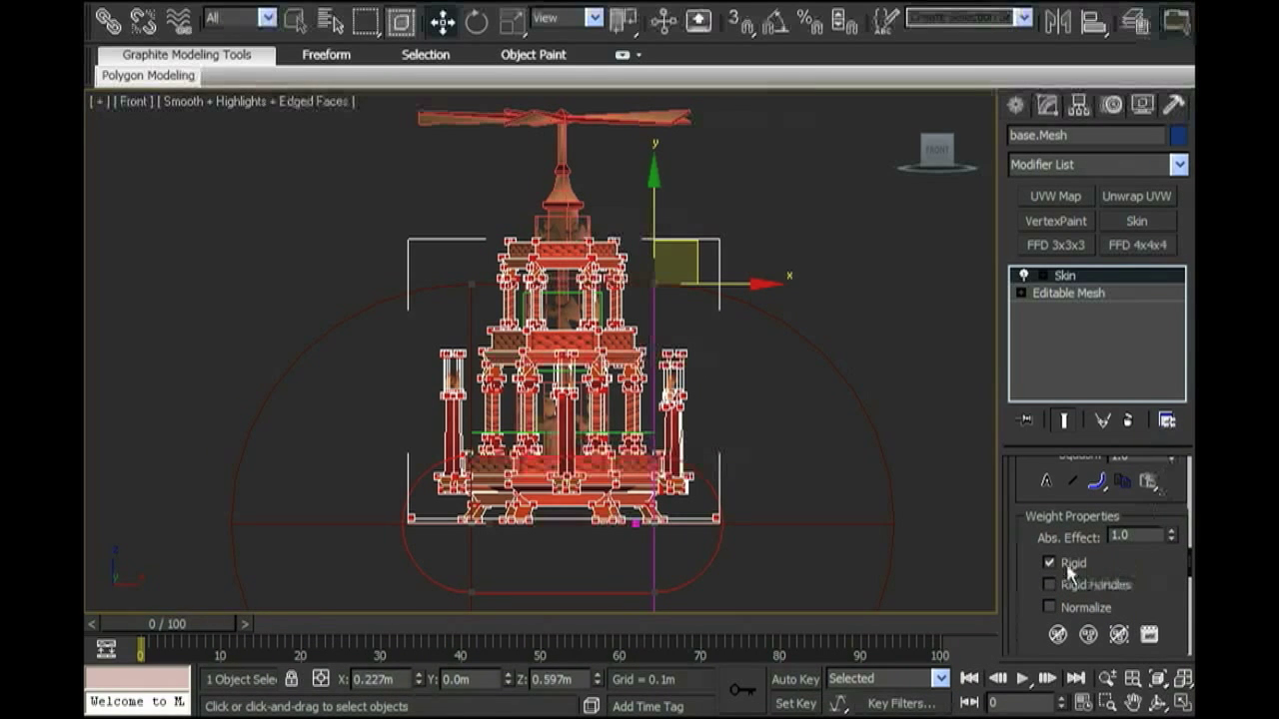
# Turn off Edit Envelopes.
pyautogui.scroll(-3, 1169, 493)
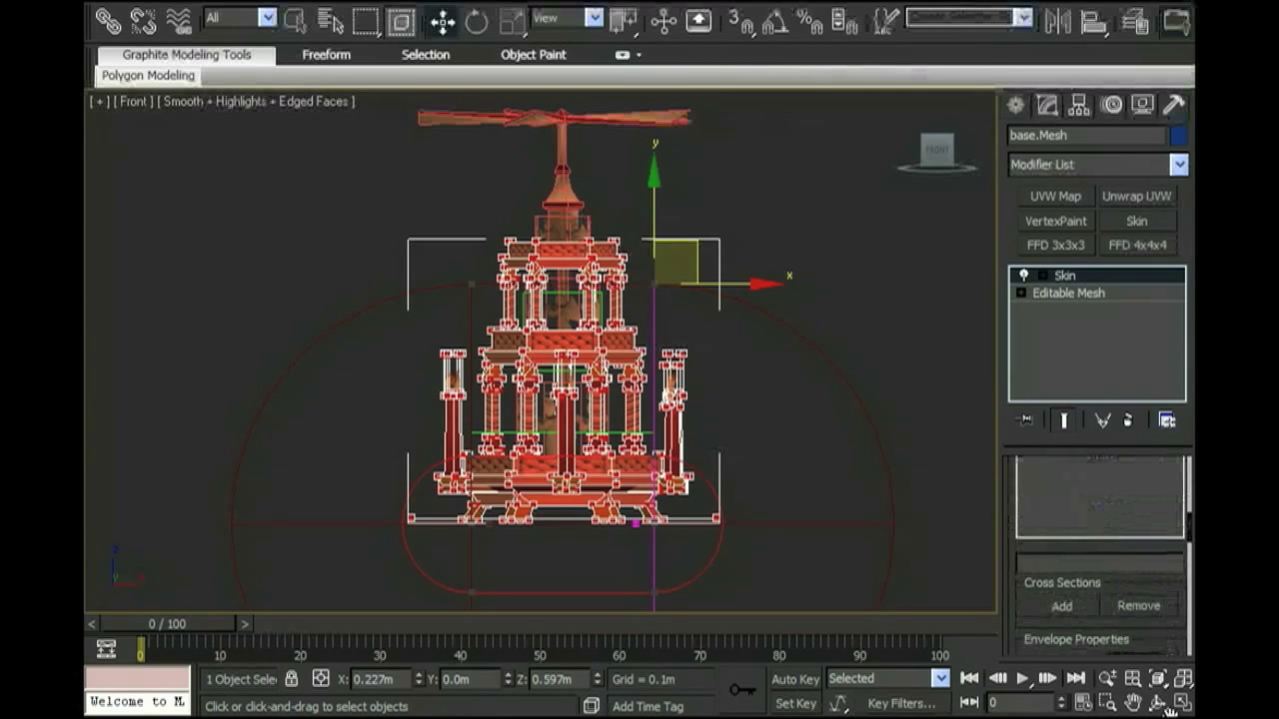
pyautogui.scroll(6, 1099, 530)
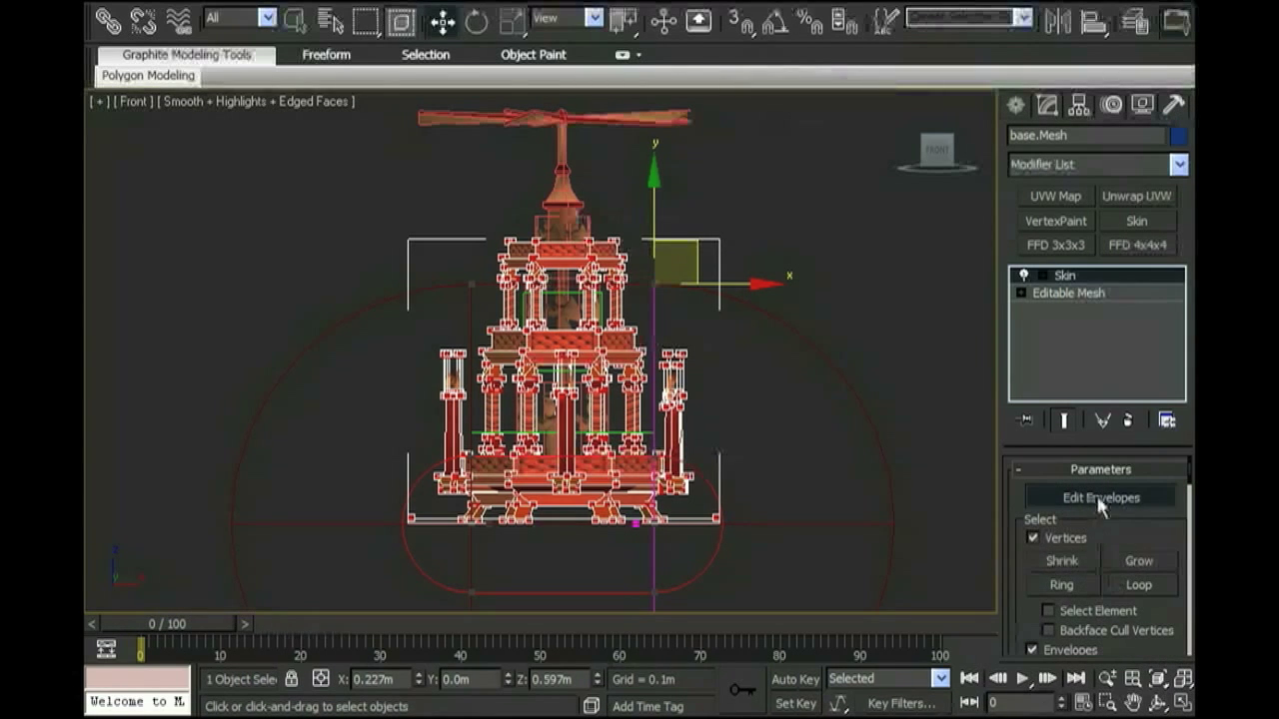
pyautogui.click(1099, 498)
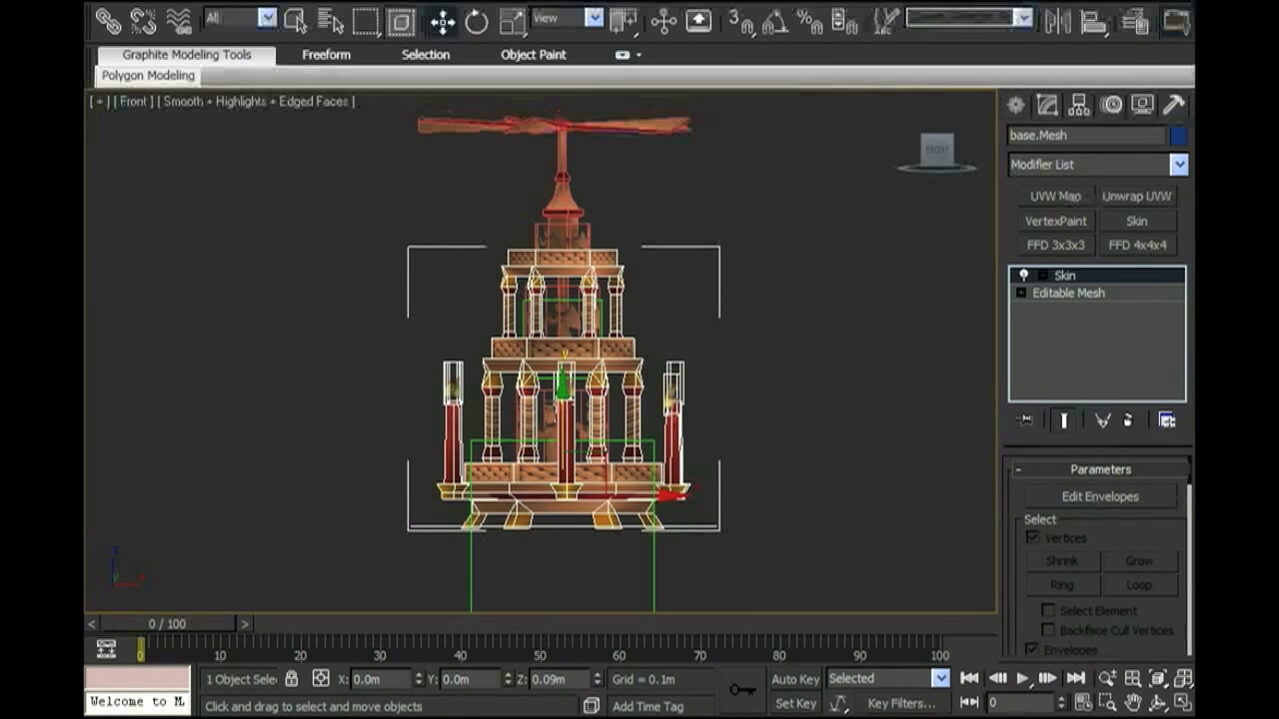
pyautogui.hotkey('alt', 'f')
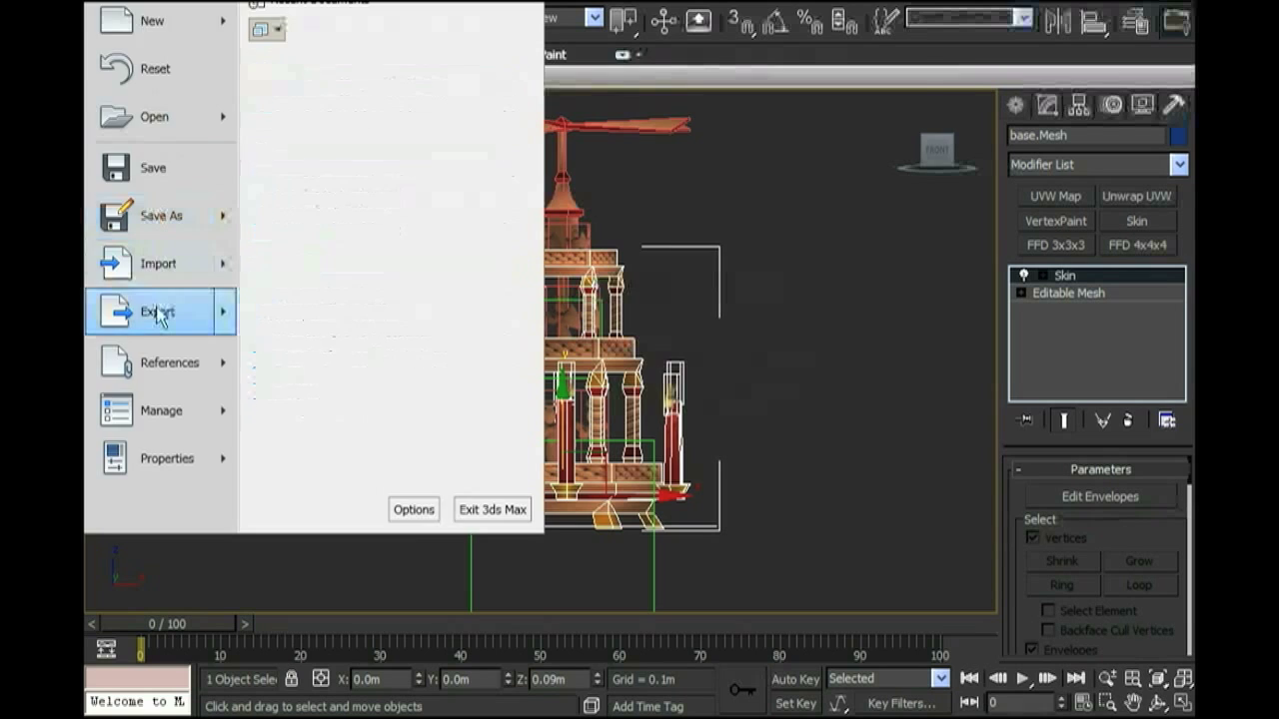
# Export the scene as a Cal3D Mesh File (*.XMF) named candle_.
pyautogui.click(157, 314)
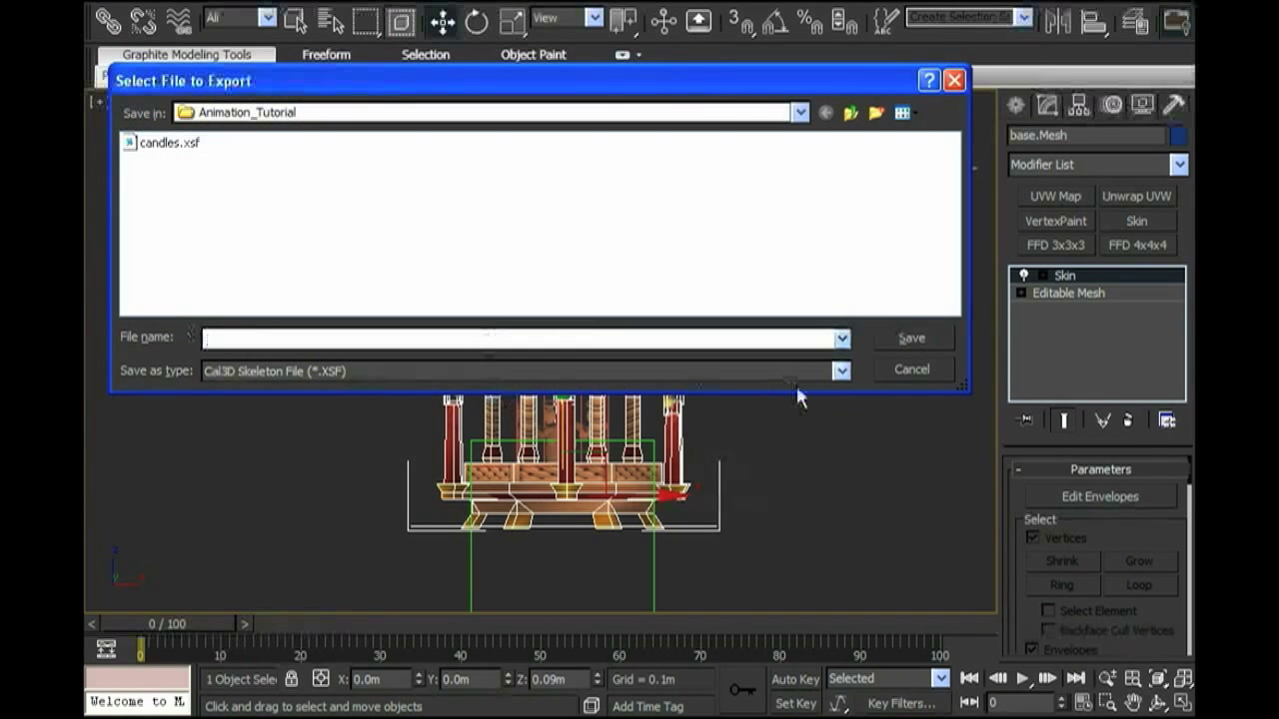
pyautogui.click(841, 372)
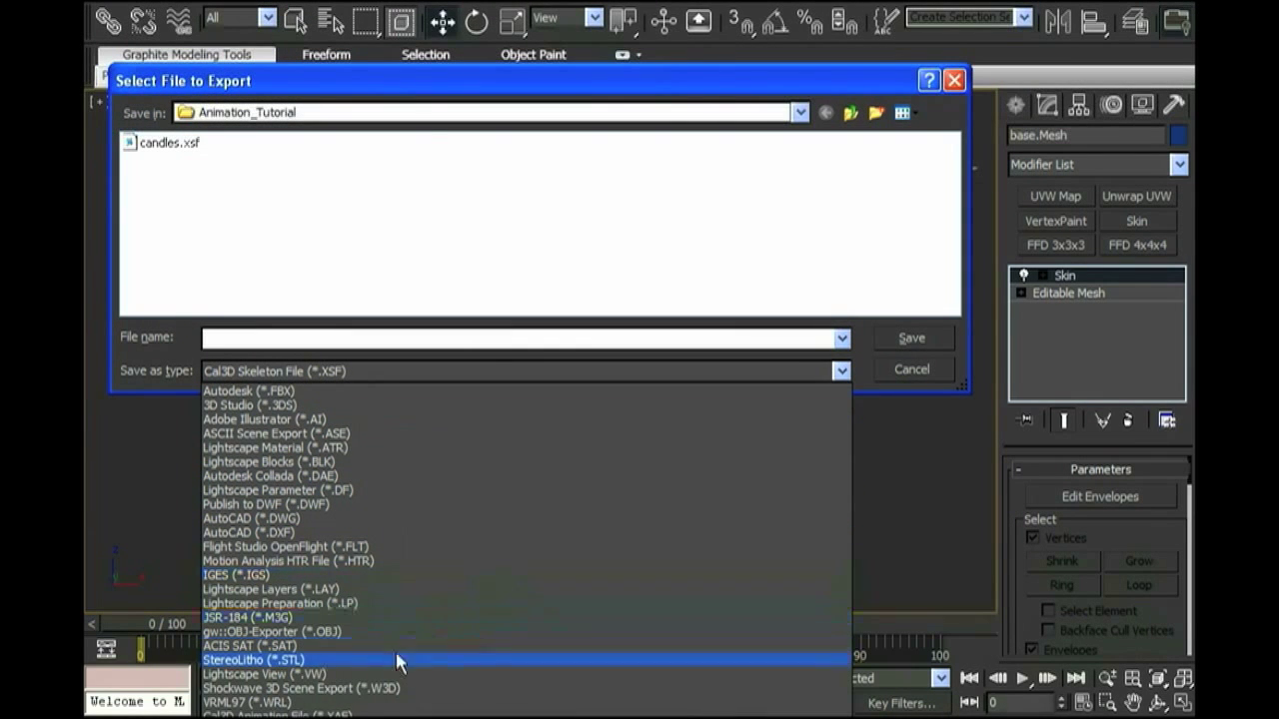
pyautogui.click(265, 715)
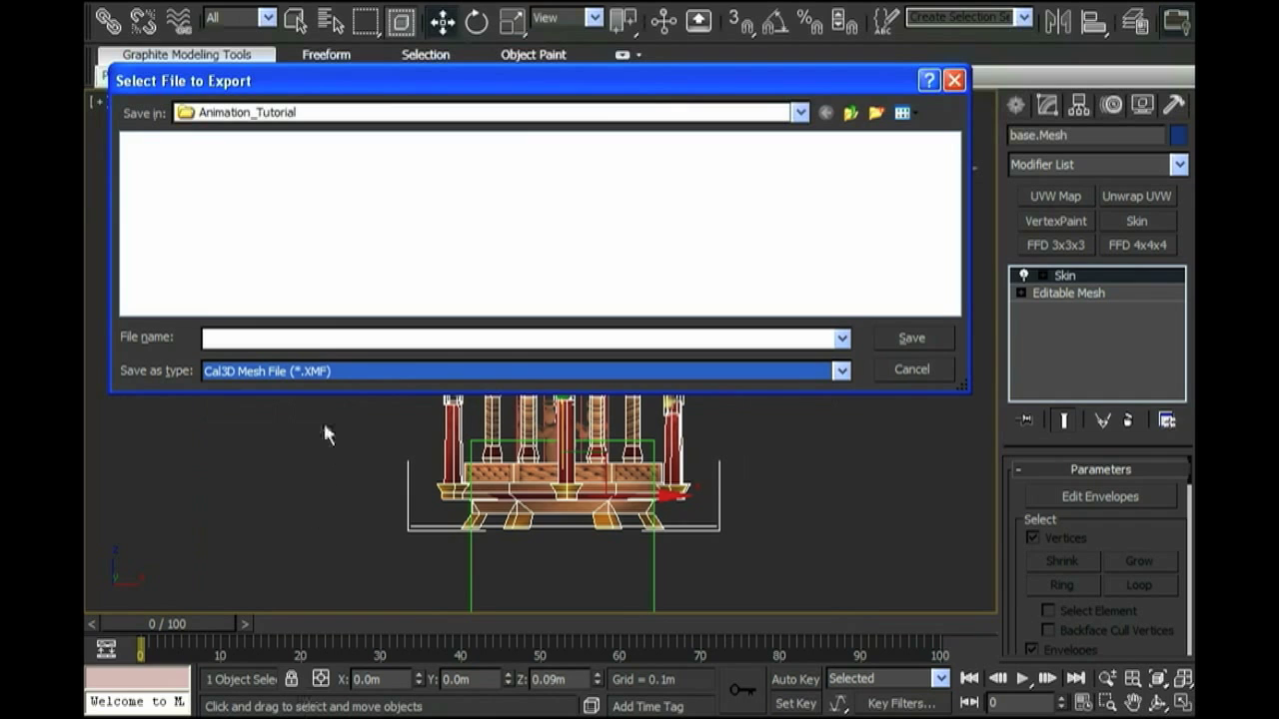
pyautogui.click(318, 339)
pyautogui.write('c')
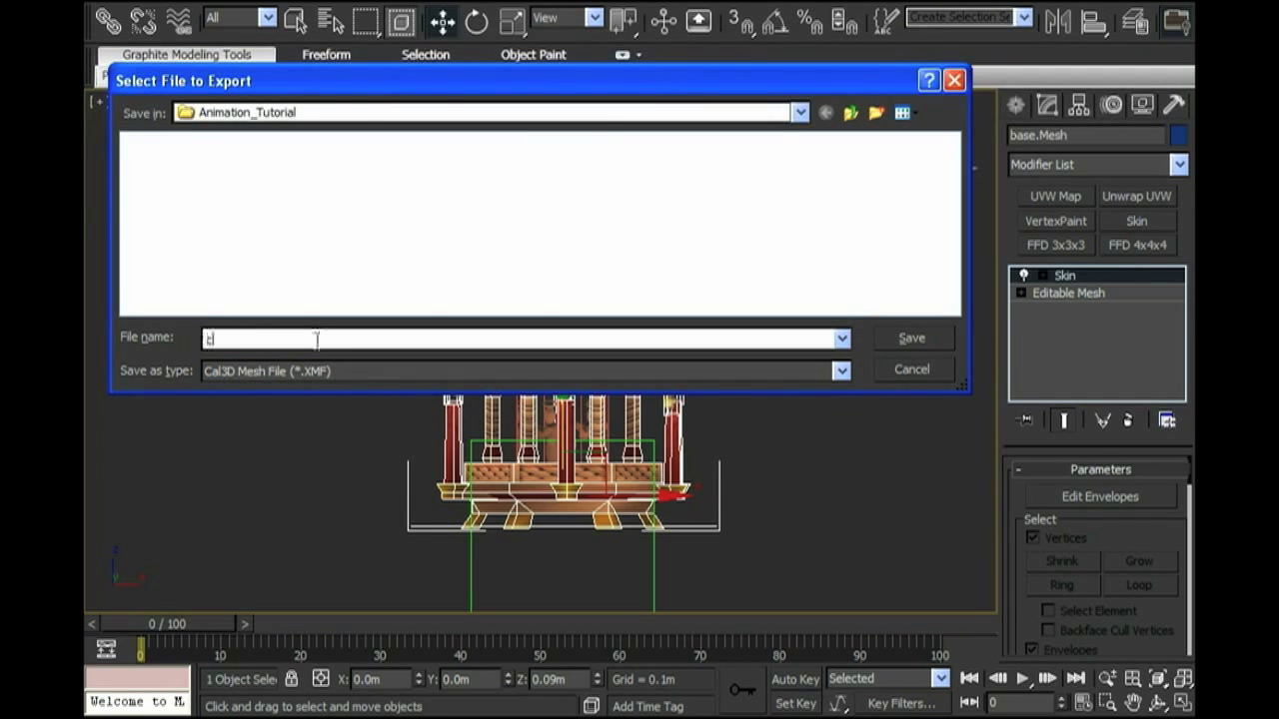
pyautogui.write('andle_base.xmf')
pyautogui.click(890, 335)
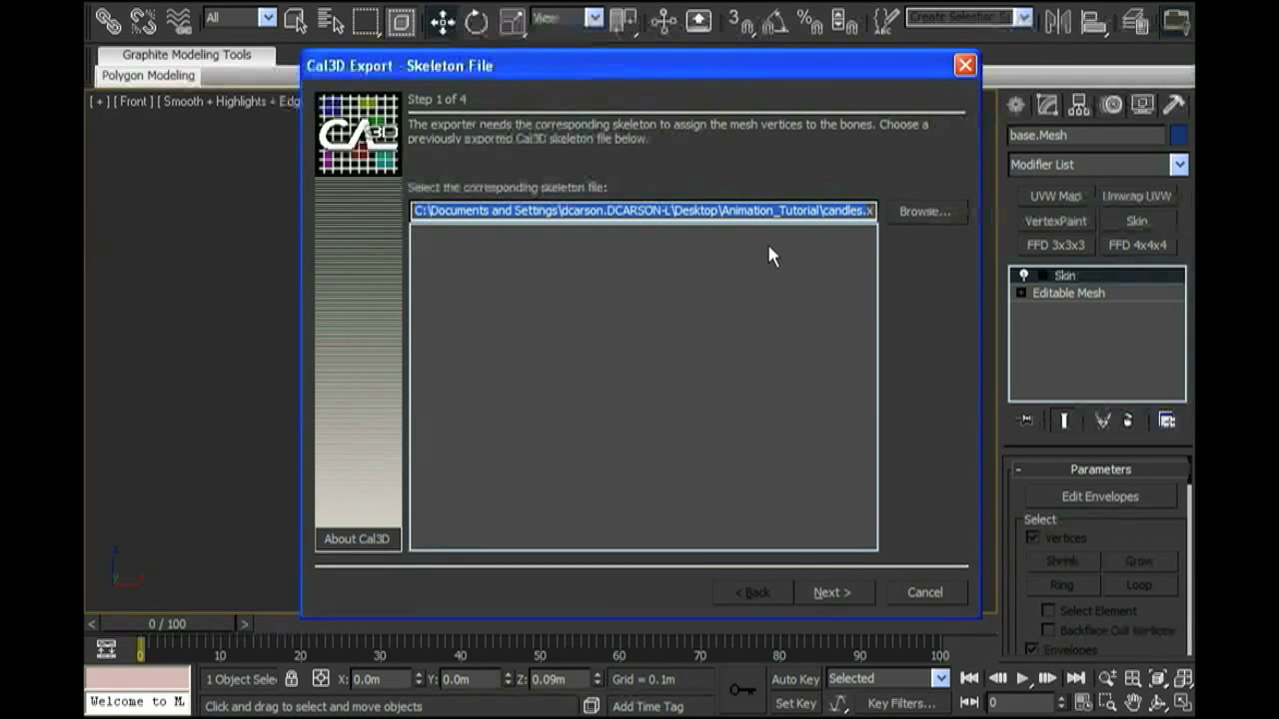
# Accept candles.xsf as the skeleton and step through the mesh export wizard to Finish.
pyautogui.click(834, 593)
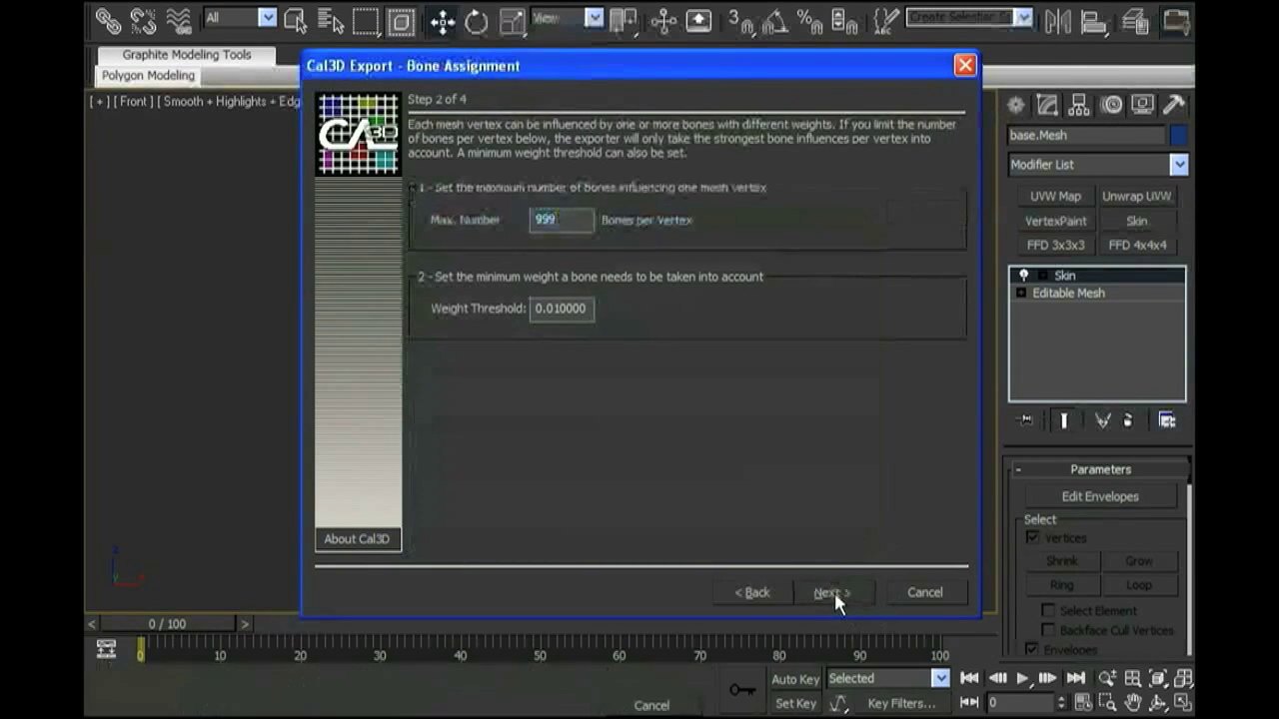
pyautogui.click(834, 593)
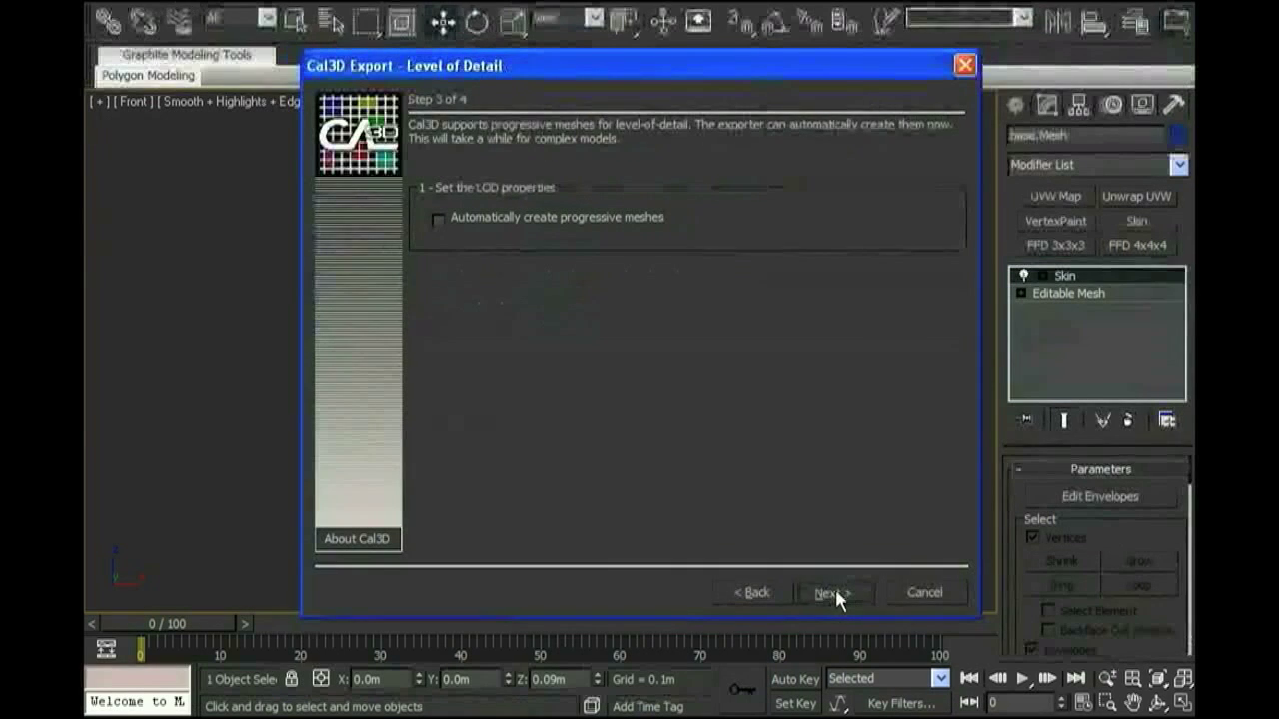
pyautogui.click(835, 592)
pyautogui.click(834, 592)
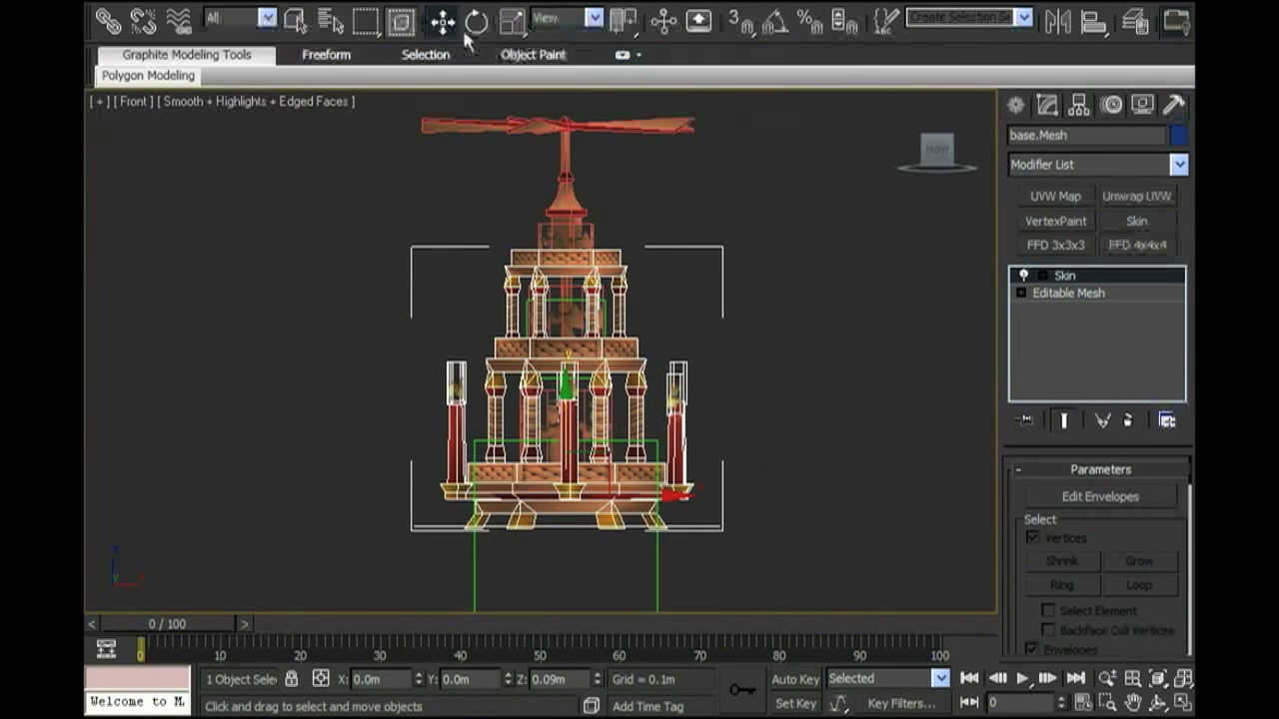
# Move Root sideways to test the skinned base, then reset its X position to 0.
pyautogui.click(656, 562)
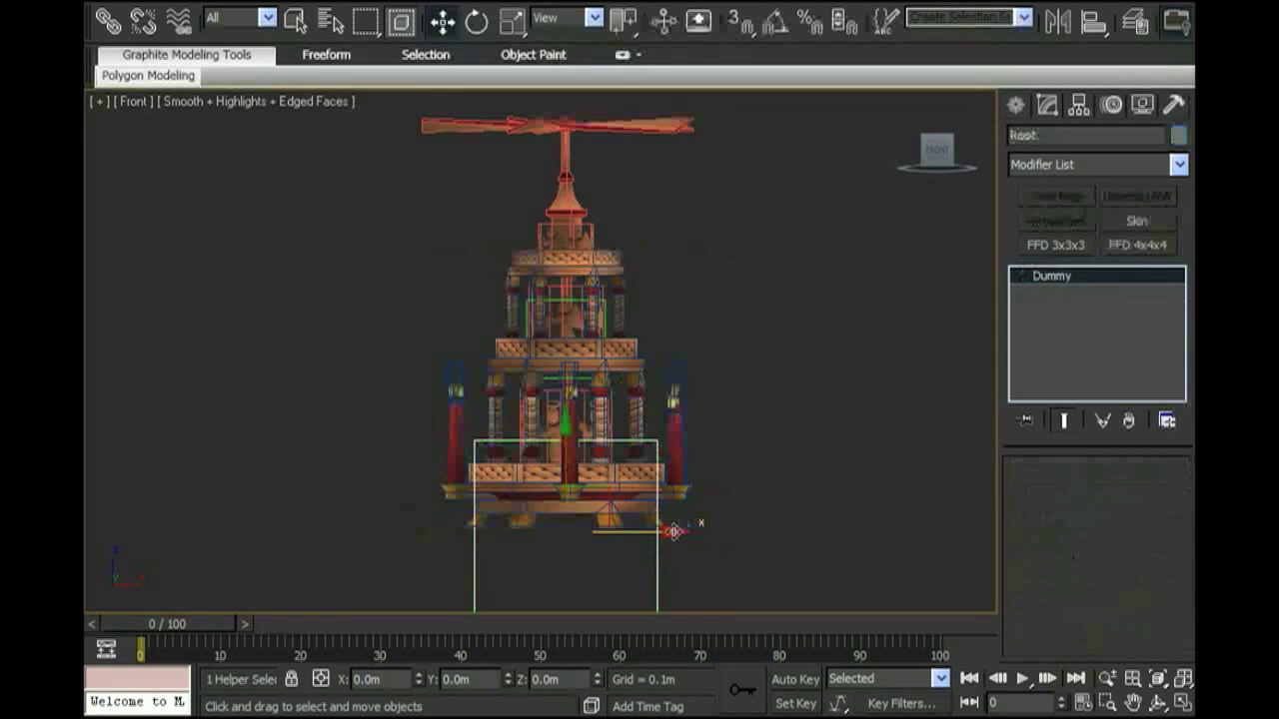
pyautogui.moveTo(673, 525); pyautogui.dragTo(699, 488)
pyautogui.rightClick(699, 487)
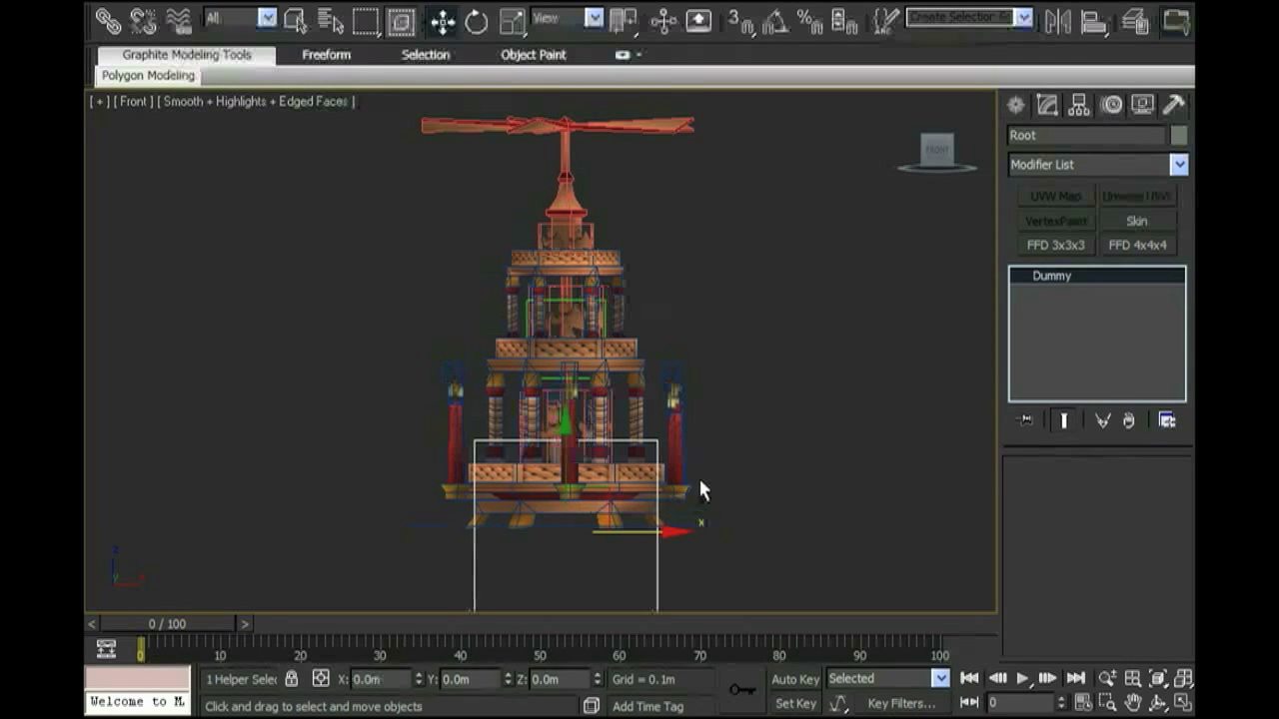
# Select the propeller mesh in the front viewport.
pyautogui.moveTo(614, 246); pyautogui.dragTo(667, 265, button='middle')
pyautogui.click(611, 234)
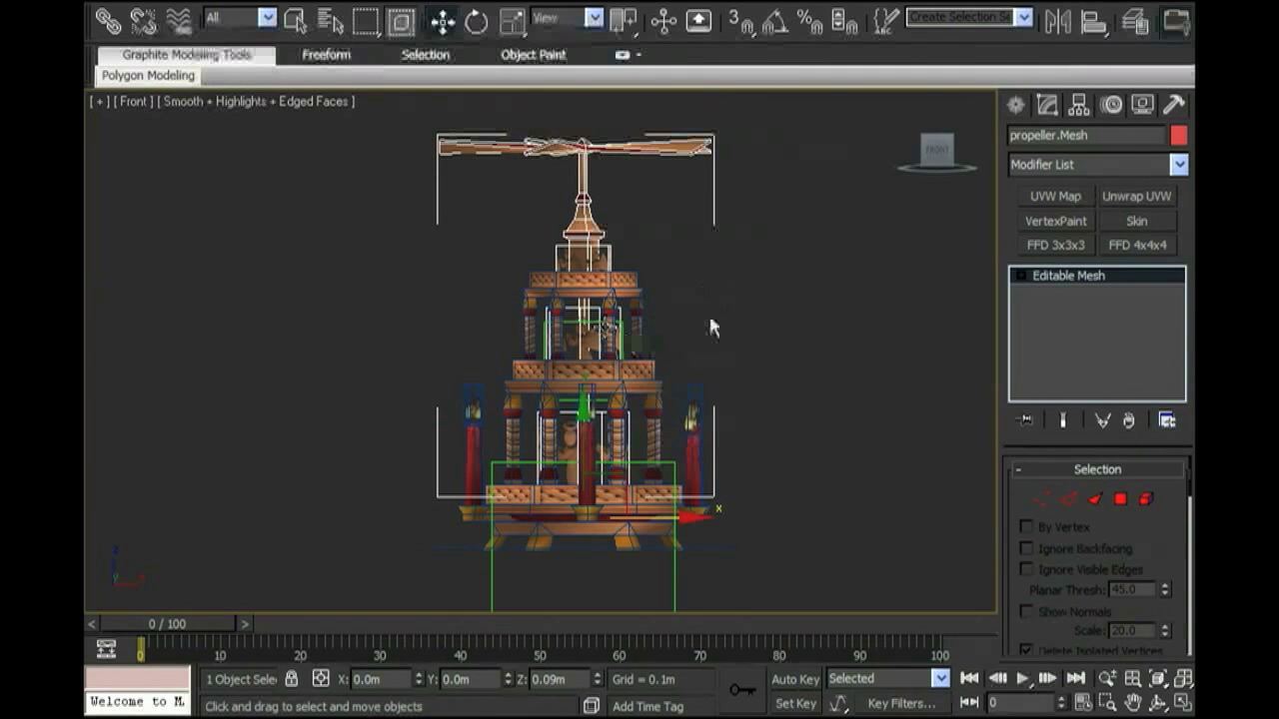
pyautogui.moveTo(710, 326); pyautogui.dragTo(695, 284, button='middle')
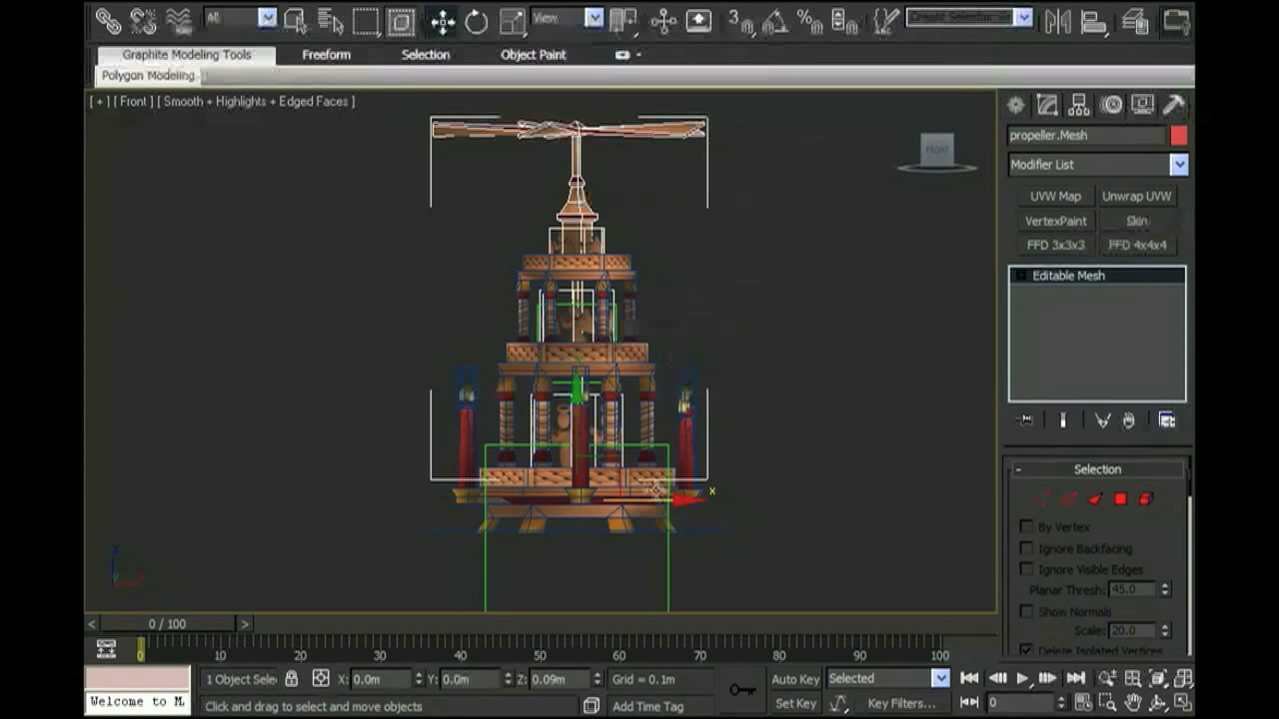
# Add a Skin modifier to the propeller mesh with animation.node as its bone.
pyautogui.moveTo(708, 316); pyautogui.dragTo(700, 327, button='middle')
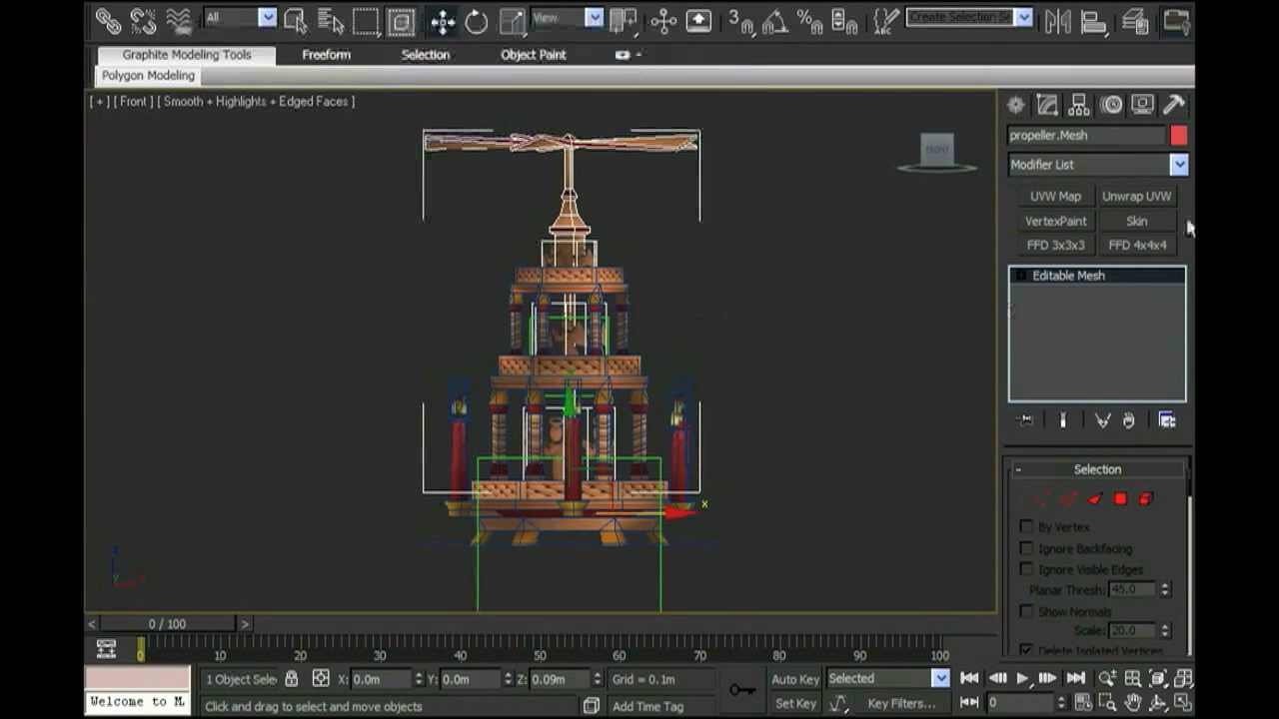
pyautogui.click(1142, 222)
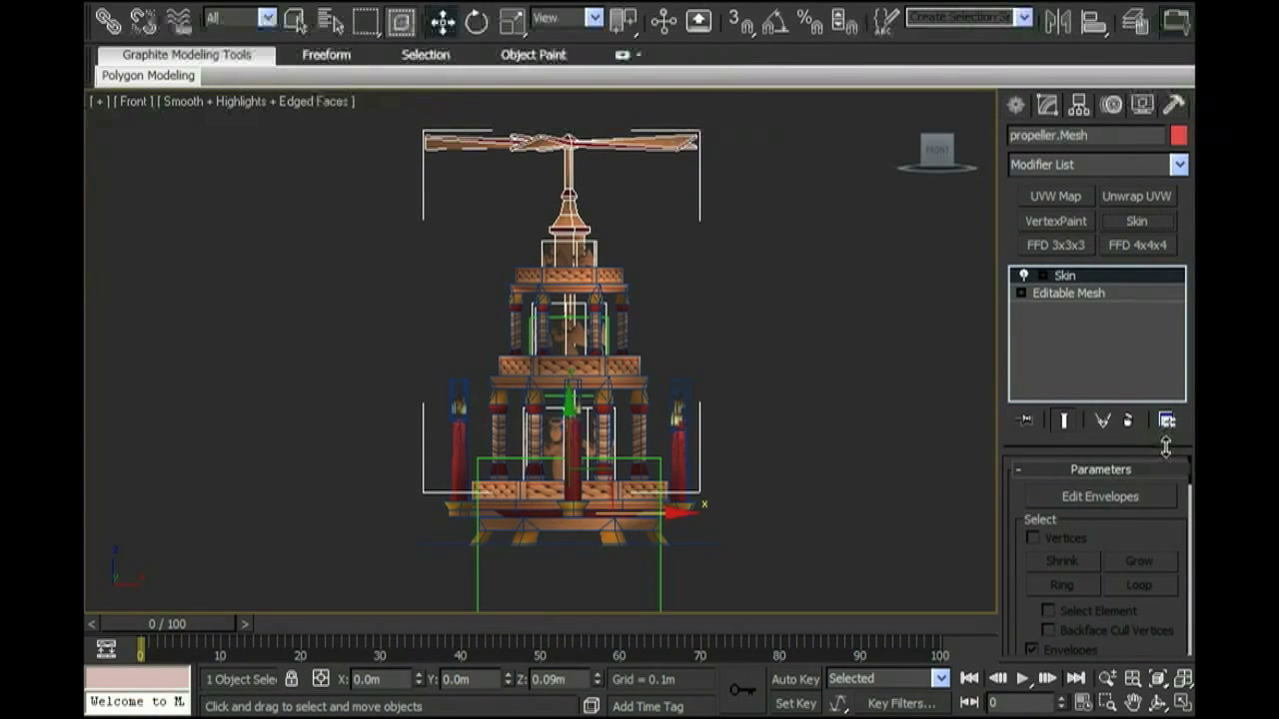
pyautogui.moveTo(1166, 446); pyautogui.dragTo(1166, 295)
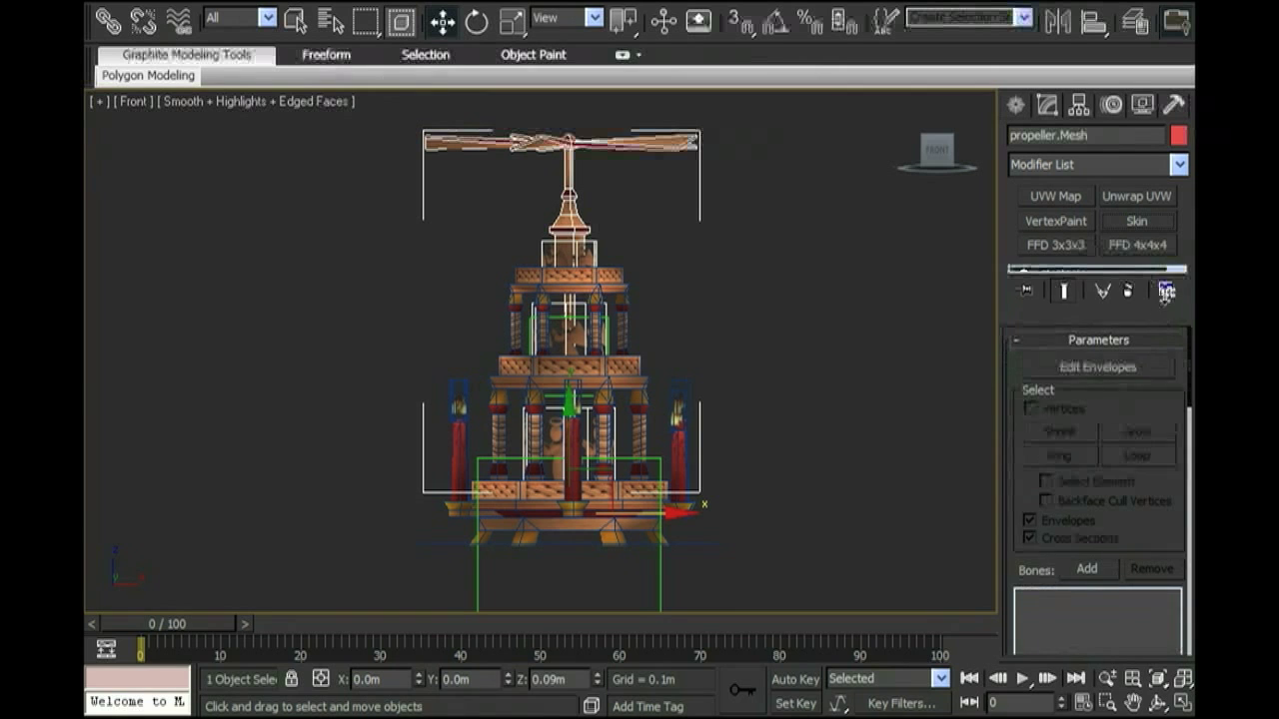
pyautogui.click(1088, 568)
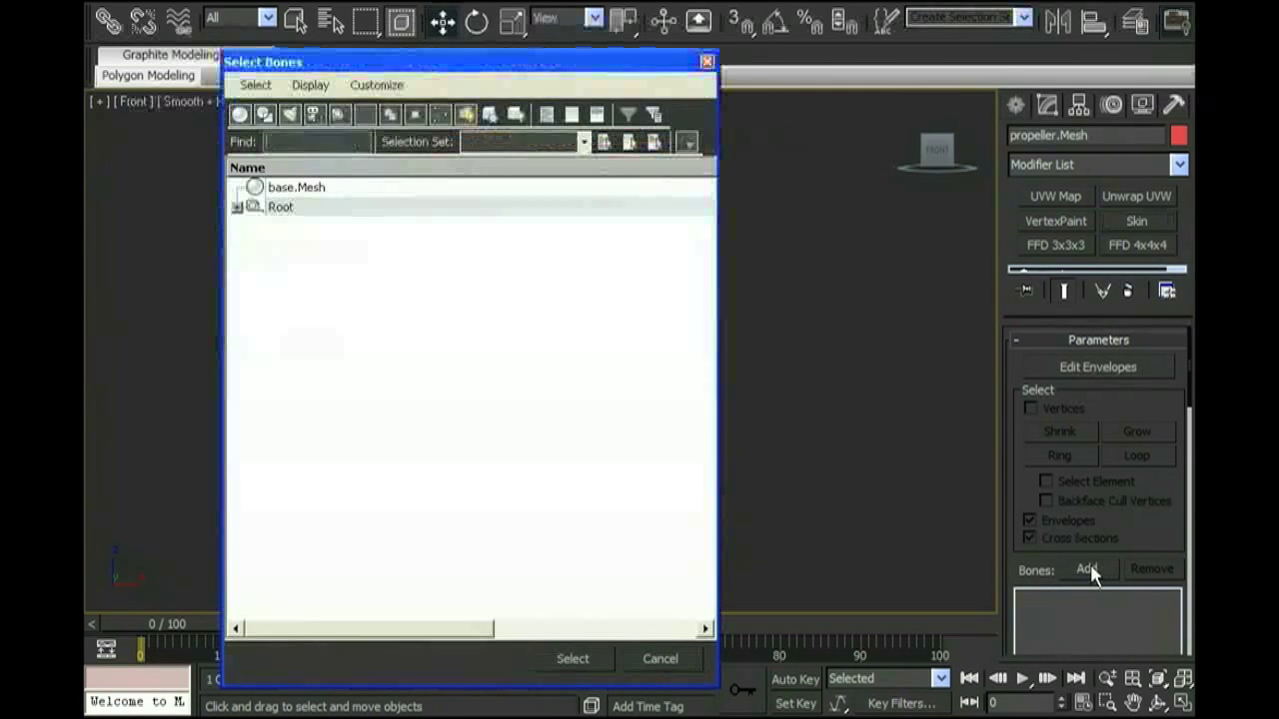
pyautogui.click(237, 207)
pyautogui.click(318, 230)
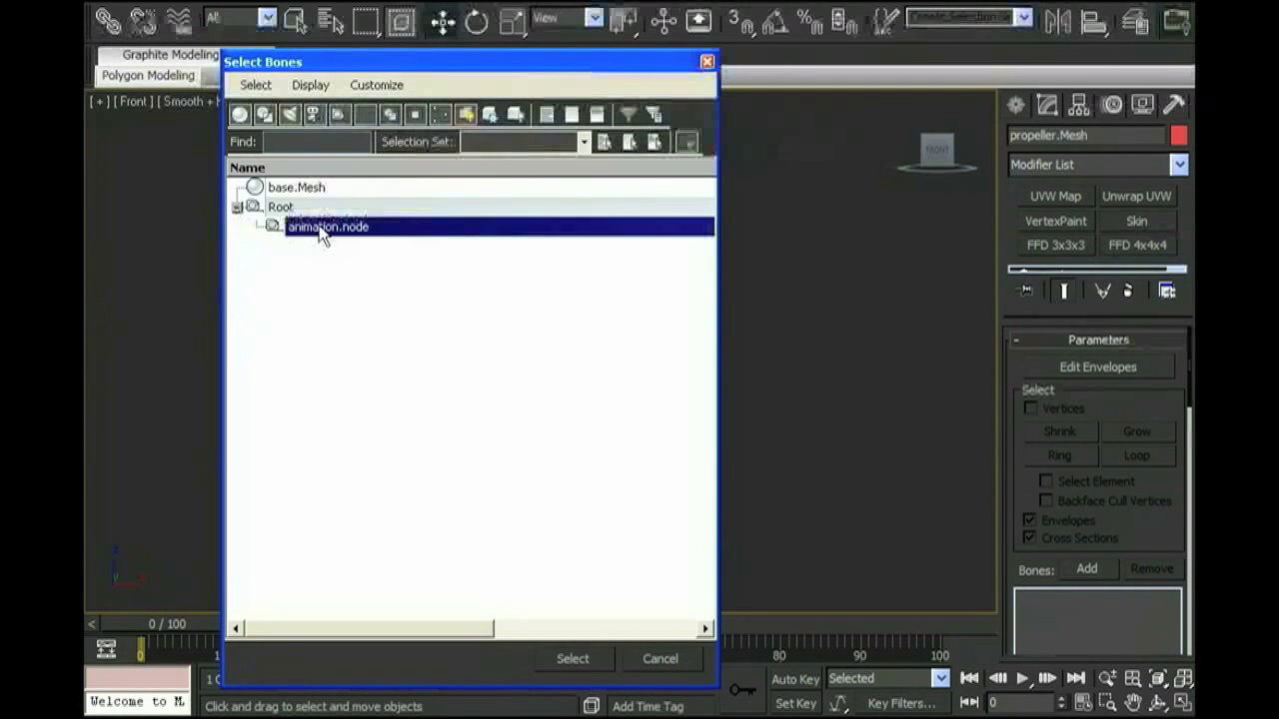
pyautogui.click(572, 660)
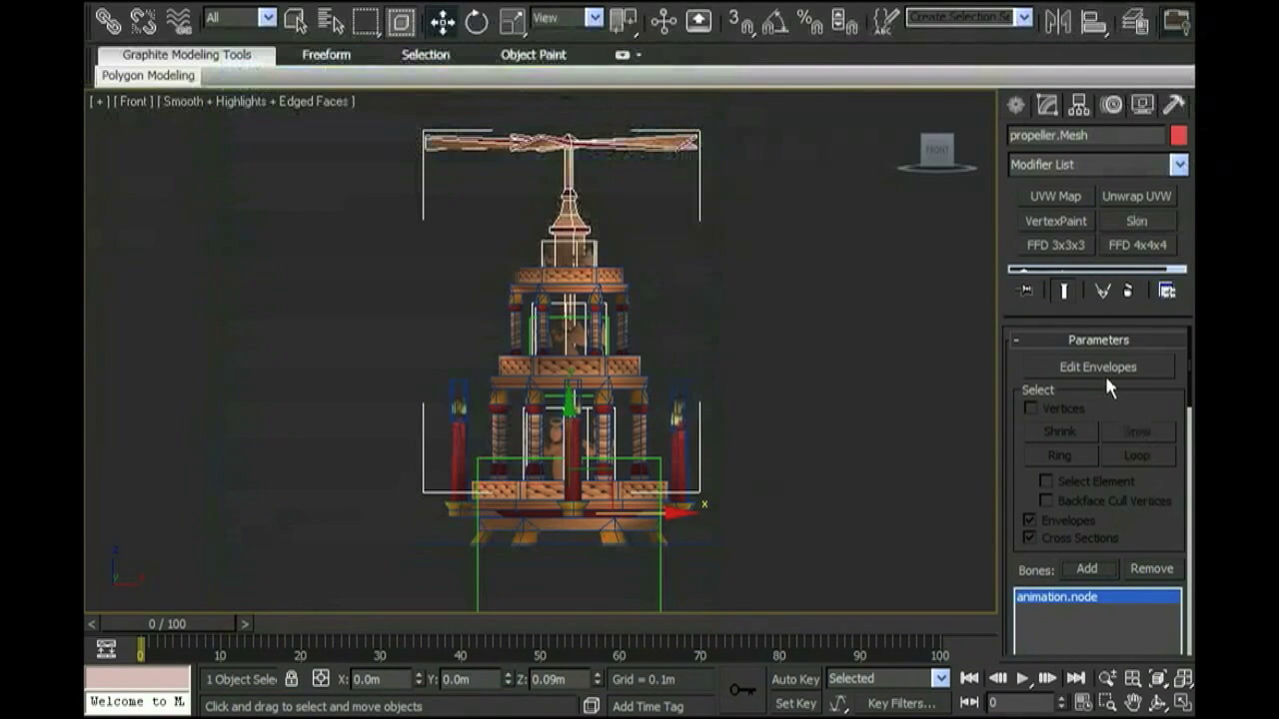
# In Edit Envelopes, select all propeller vertices; turn Normalize off, Rigid on, Abs. Effect 1.0.
pyautogui.click(1098, 366)
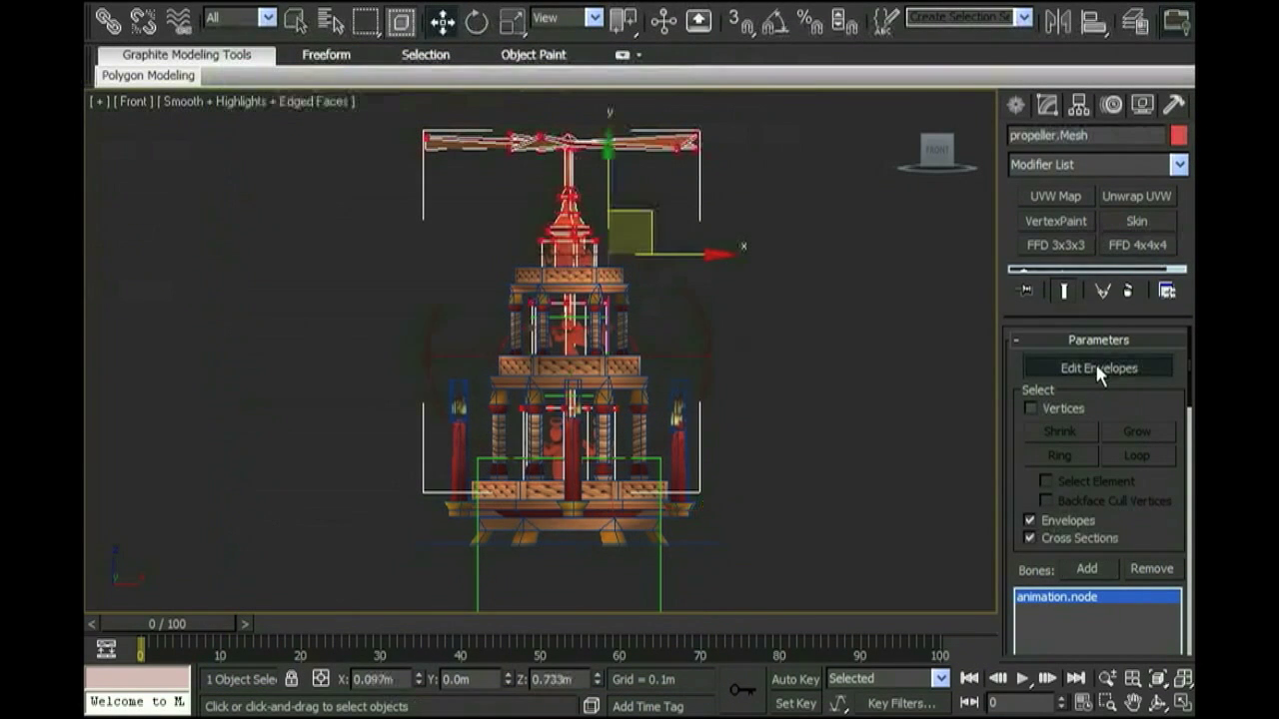
pyautogui.click(1029, 409)
pyautogui.moveTo(1148, 547); pyautogui.dragTo(1152, 470)
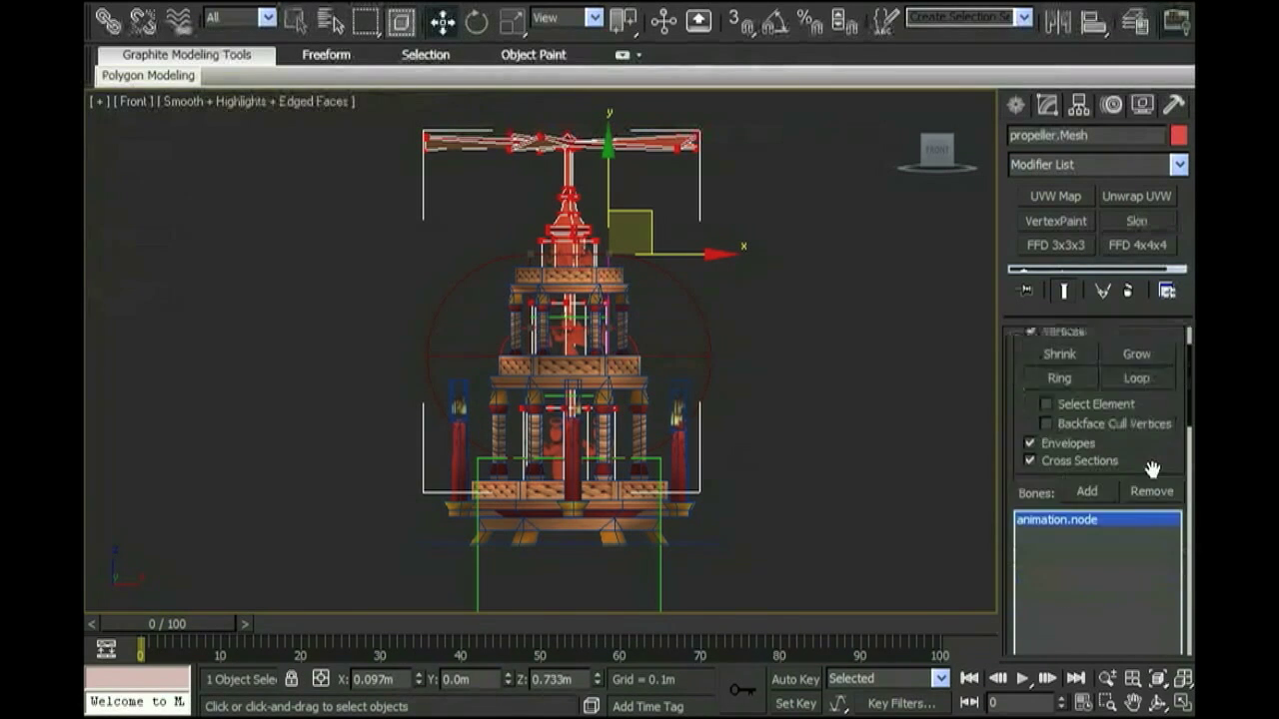
pyautogui.scroll(-3, 1059, 588)
pyautogui.moveTo(1017, 543); pyautogui.dragTo(1021, 444)
pyautogui.moveTo(808, 306)
pyautogui.mouseDown(button='middle')
pyautogui.moveTo(810, 349)
pyautogui.moveTo(810, 311)
pyautogui.mouseUp(button='middle')
pyautogui.moveTo(368, 112); pyautogui.dragTo(833, 594)
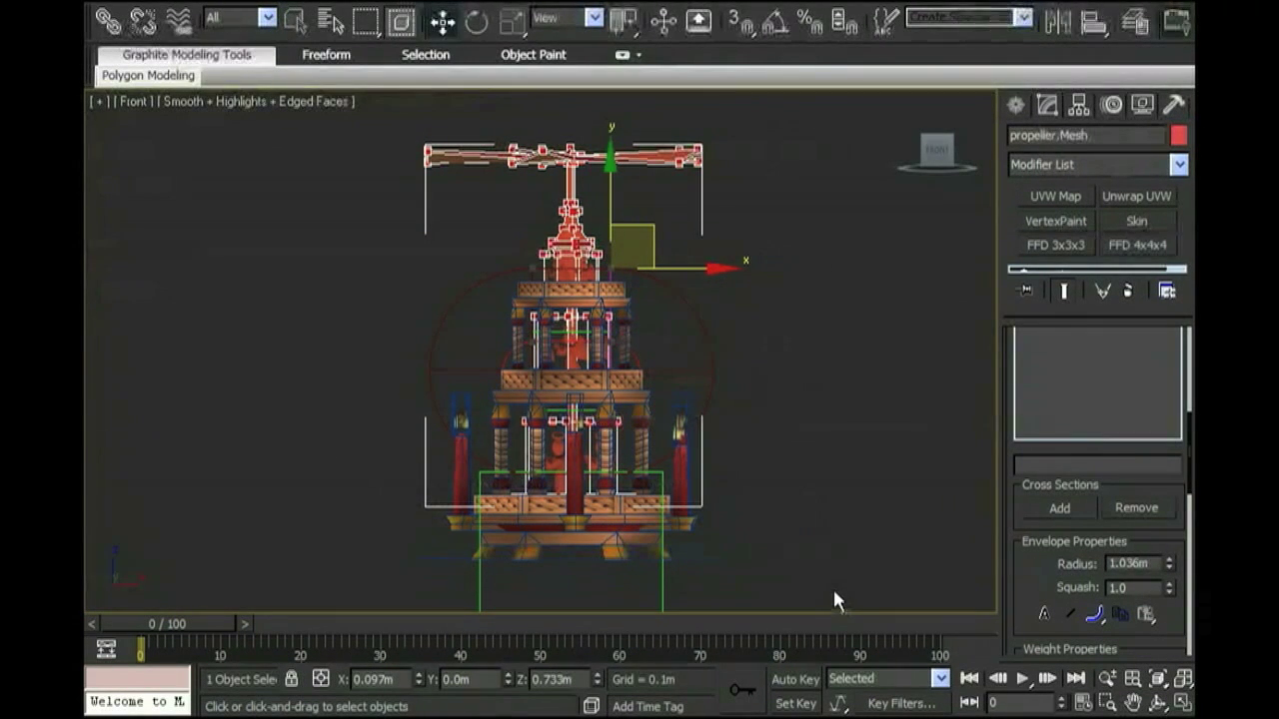
pyautogui.moveTo(1017, 447); pyautogui.dragTo(1016, 309)
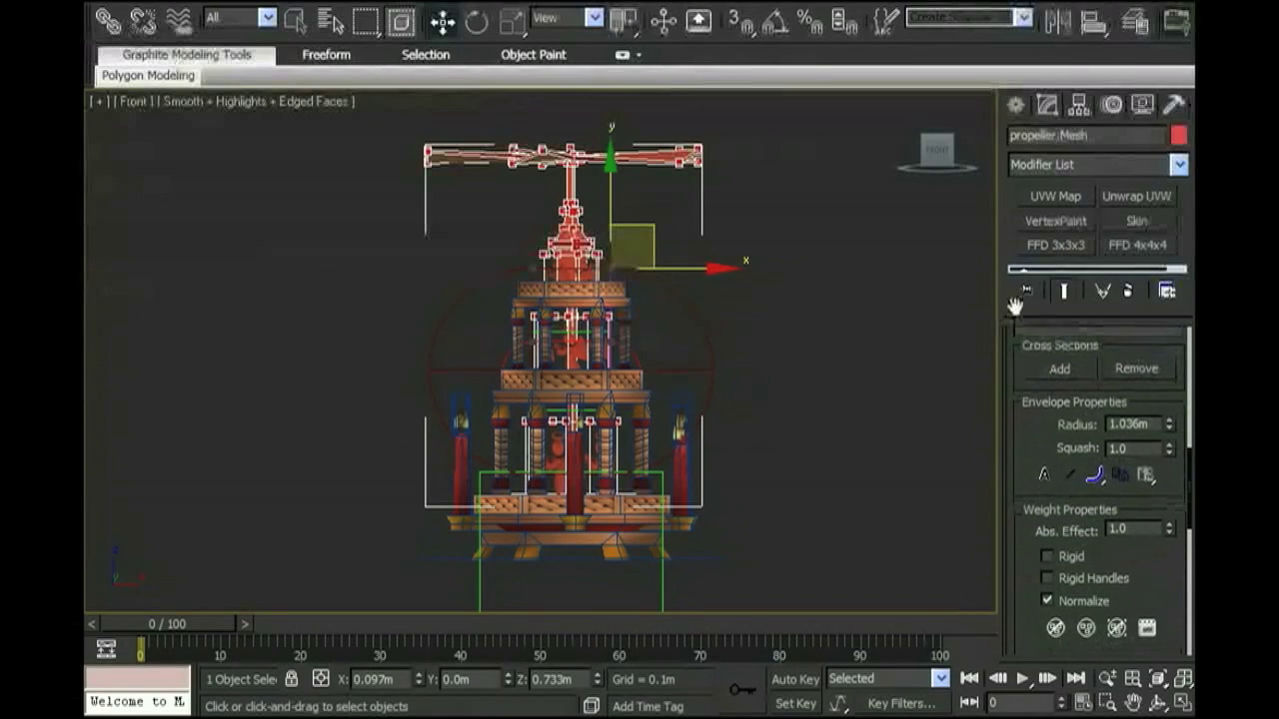
pyautogui.click(1046, 600)
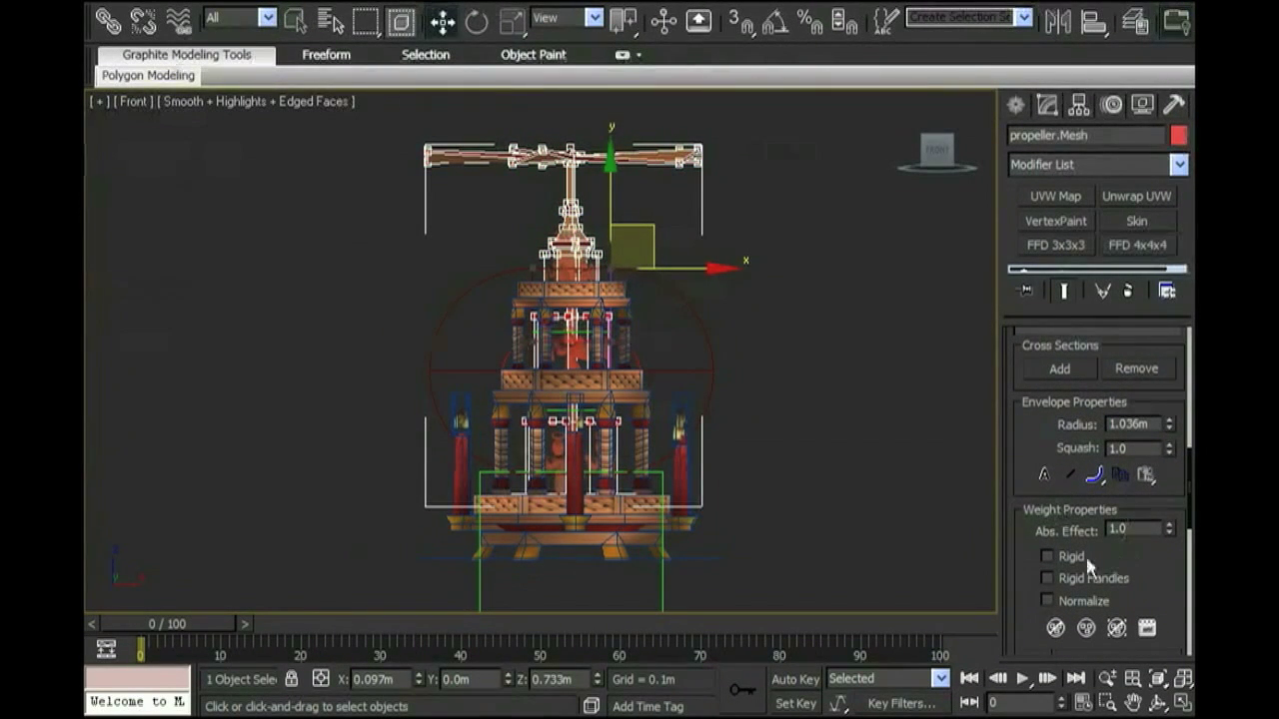
pyautogui.click(1046, 556)
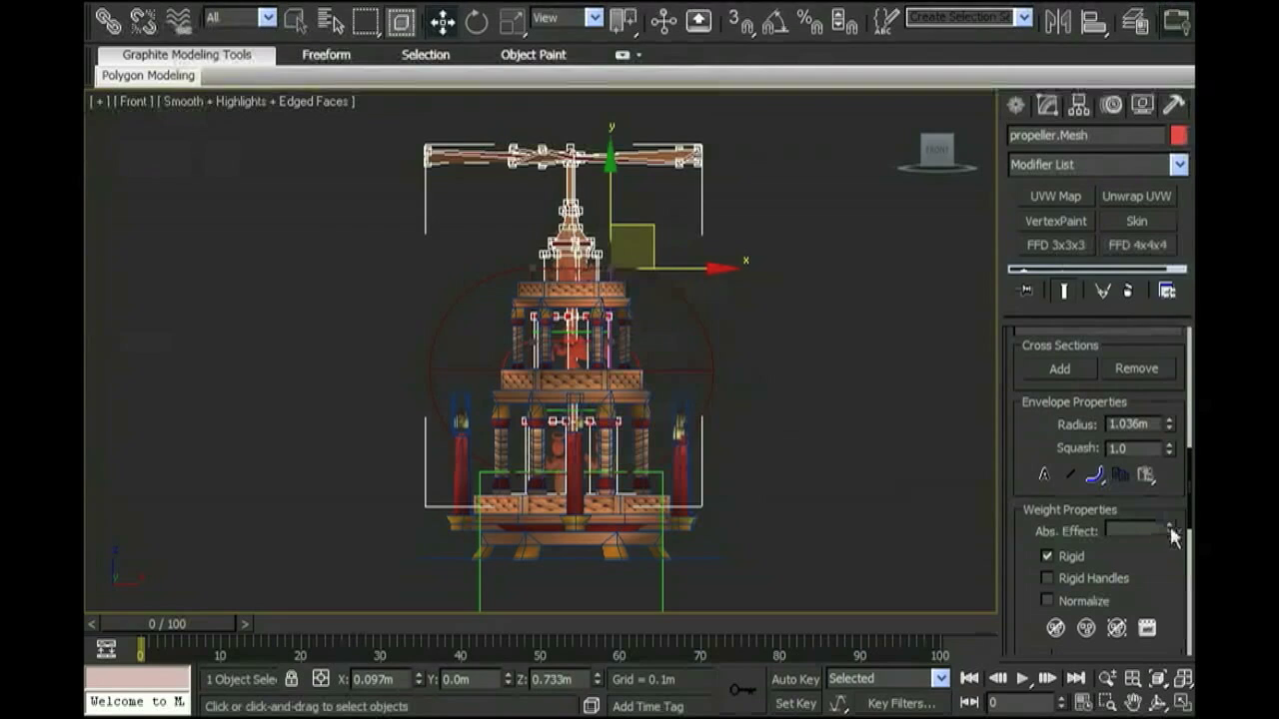
pyautogui.click(1171, 528)
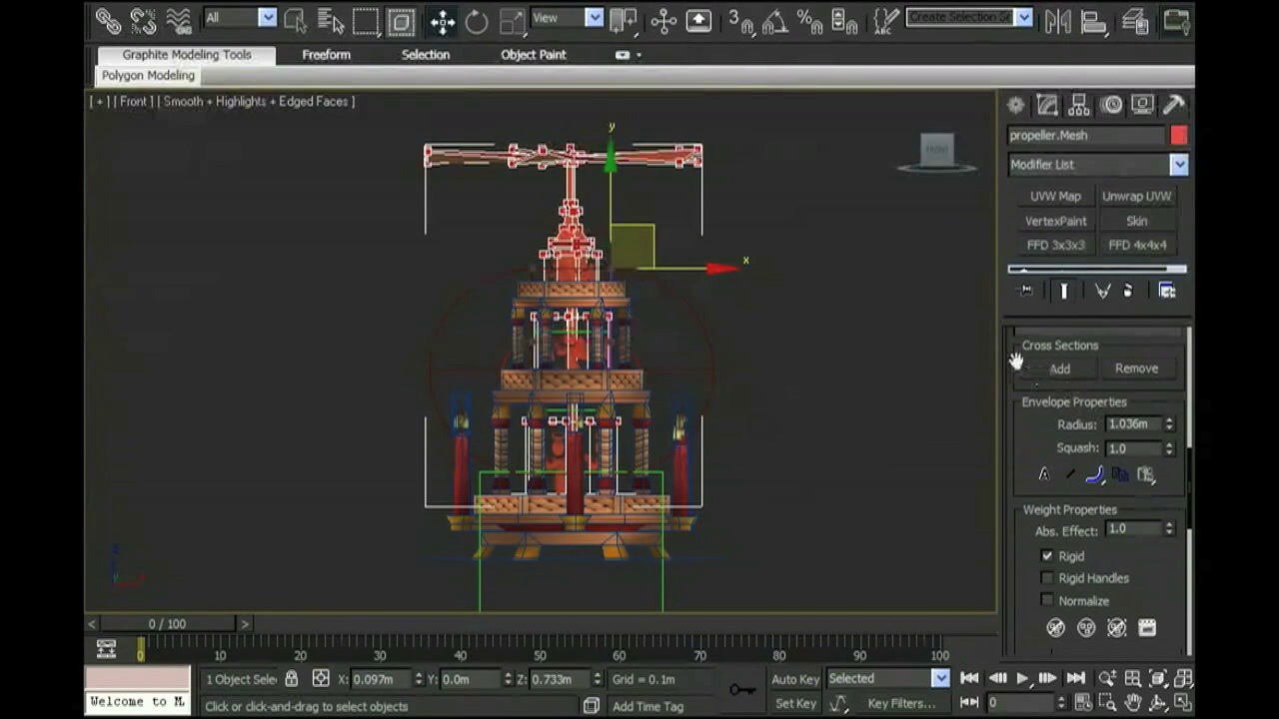
pyautogui.scroll(5, 1011, 369)
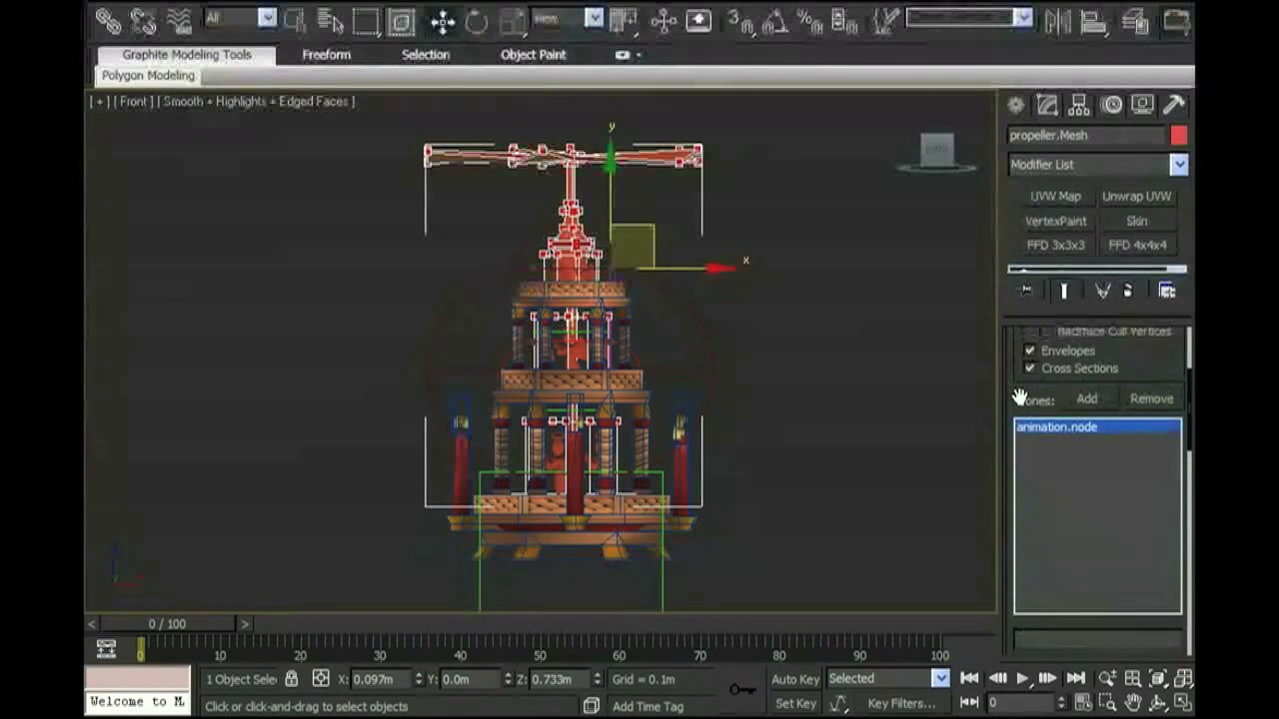
pyautogui.moveTo(1019, 397); pyautogui.dragTo(1019, 567)
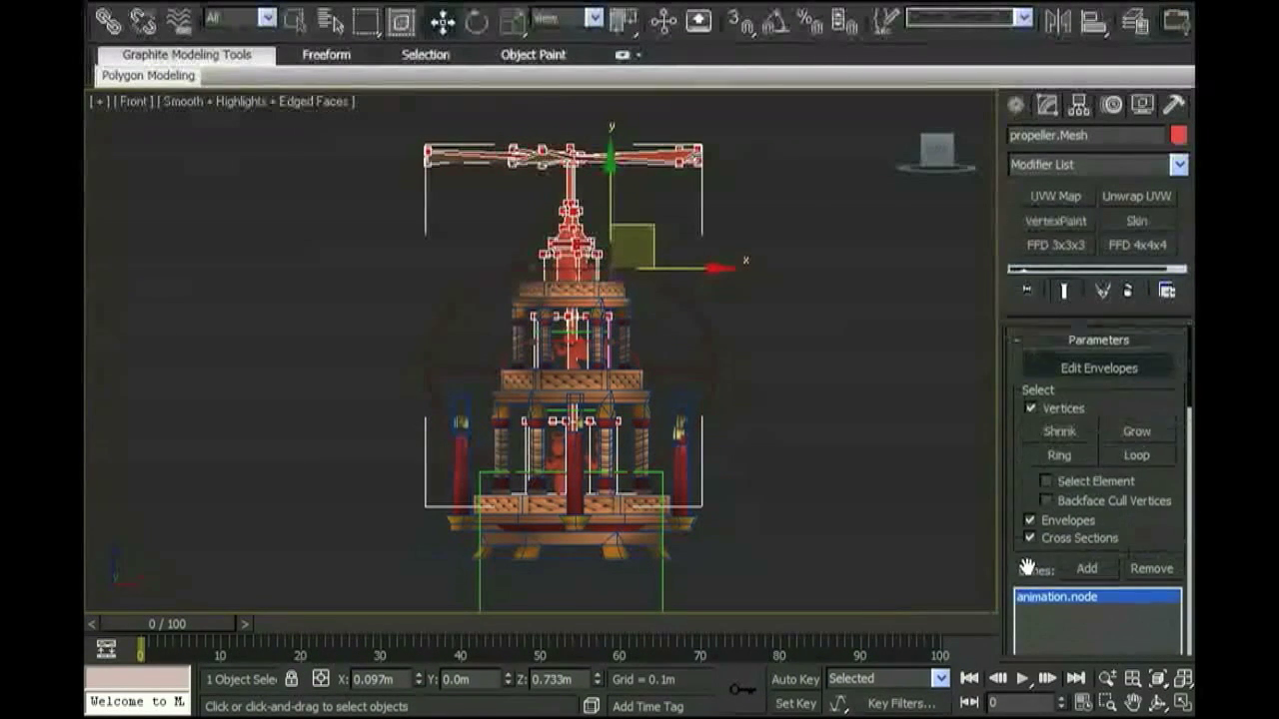
# Leave Edit Envelopes and export the selected propeller as Cal3D mesh candle_center.xmf.
pyautogui.click(1084, 368)
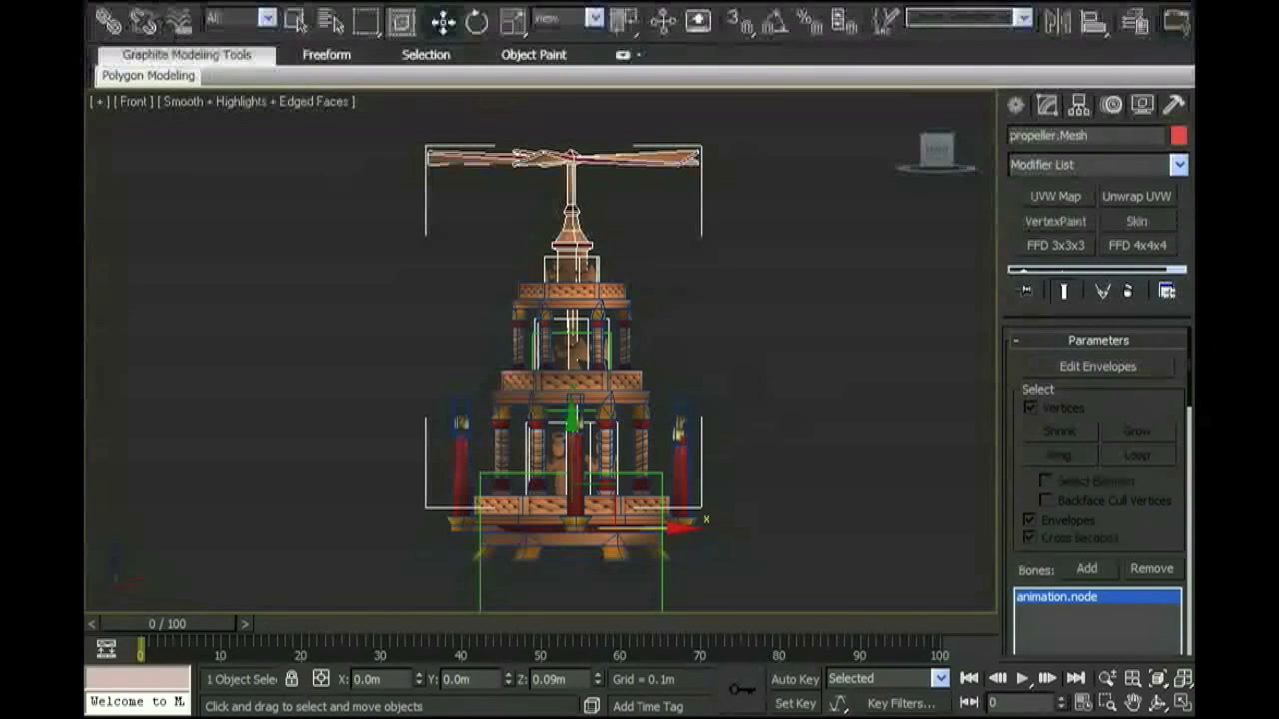
pyautogui.click(95, 10)
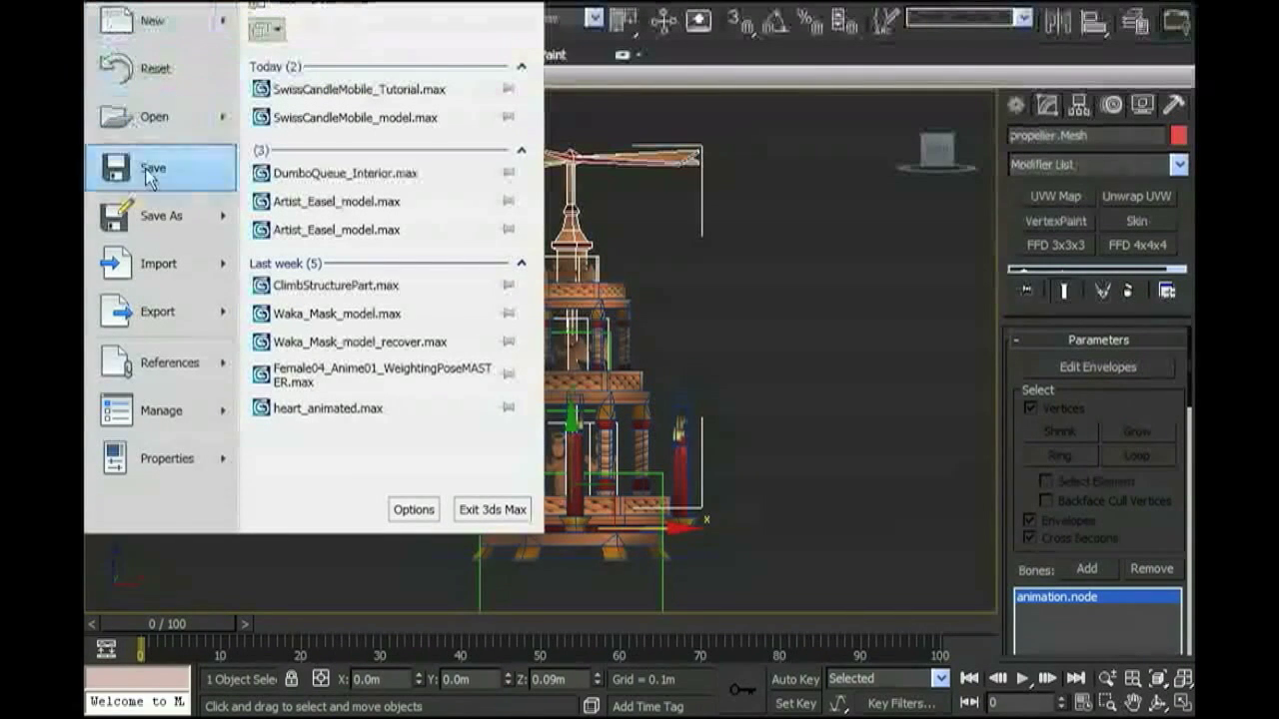
pyautogui.moveTo(155, 314)
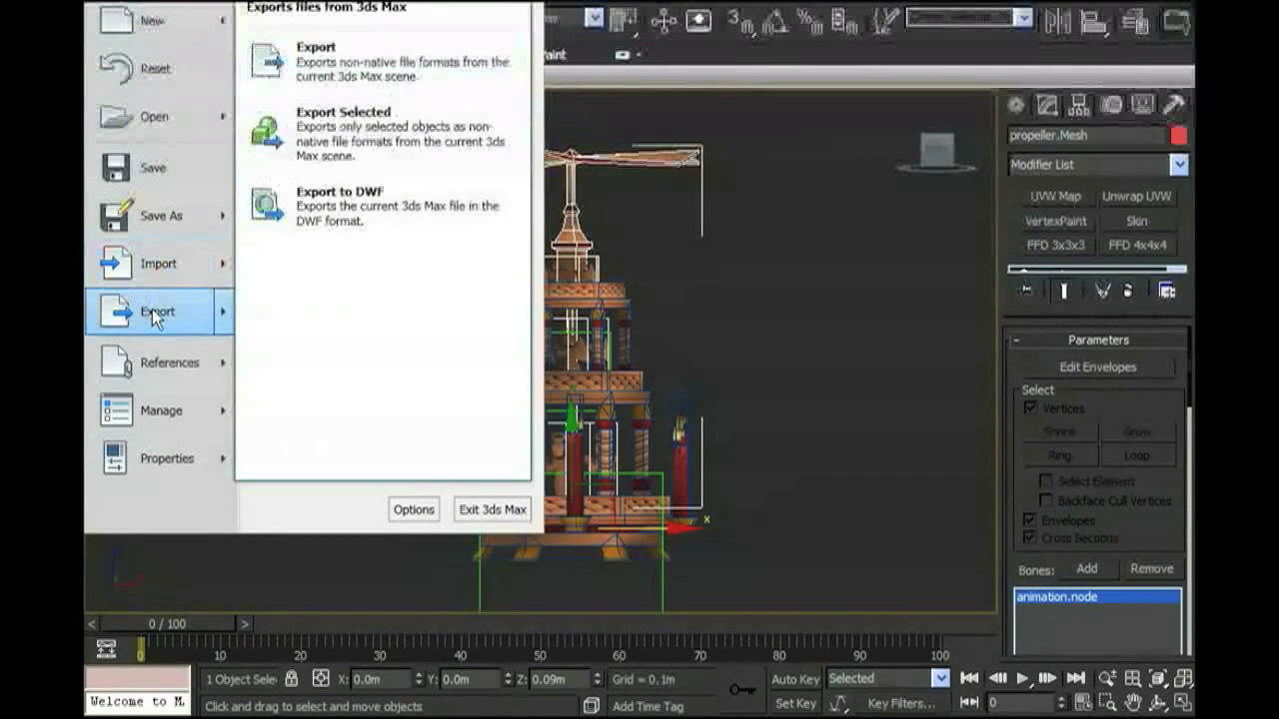
pyautogui.click(340, 124)
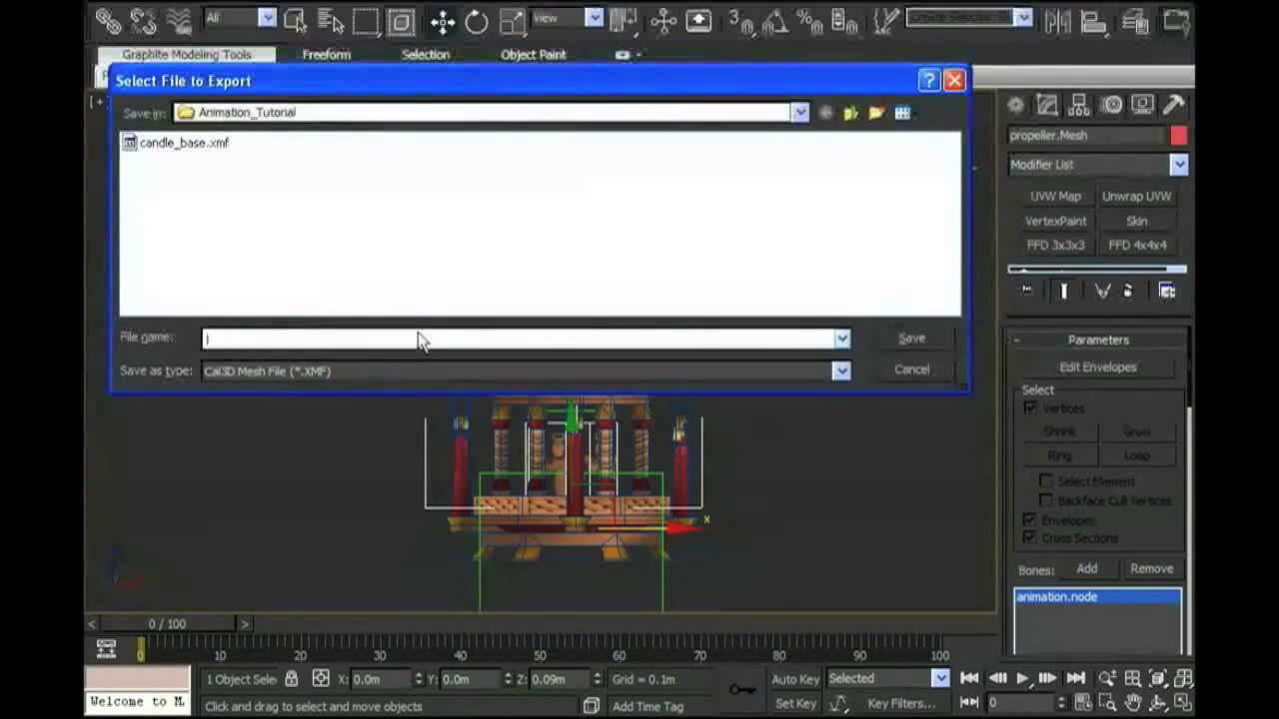
pyautogui.write('cand')
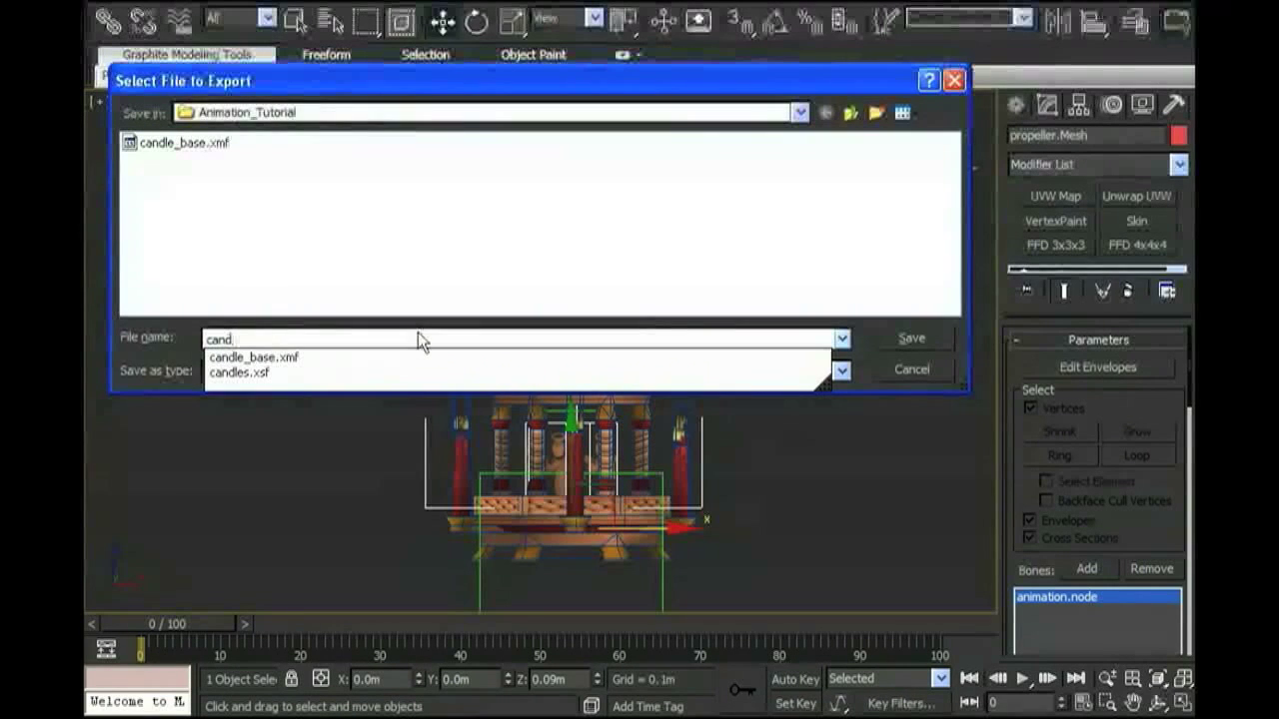
pyautogui.write('le_center.xmf')
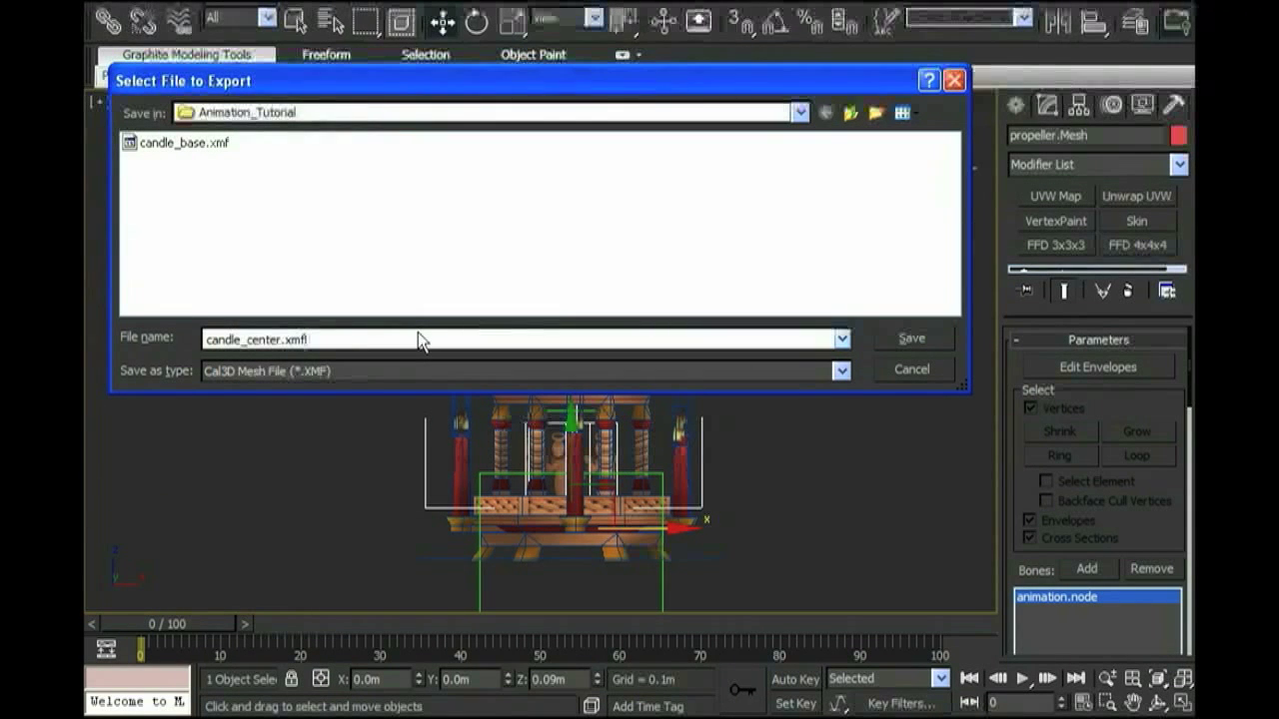
pyautogui.click(889, 339)
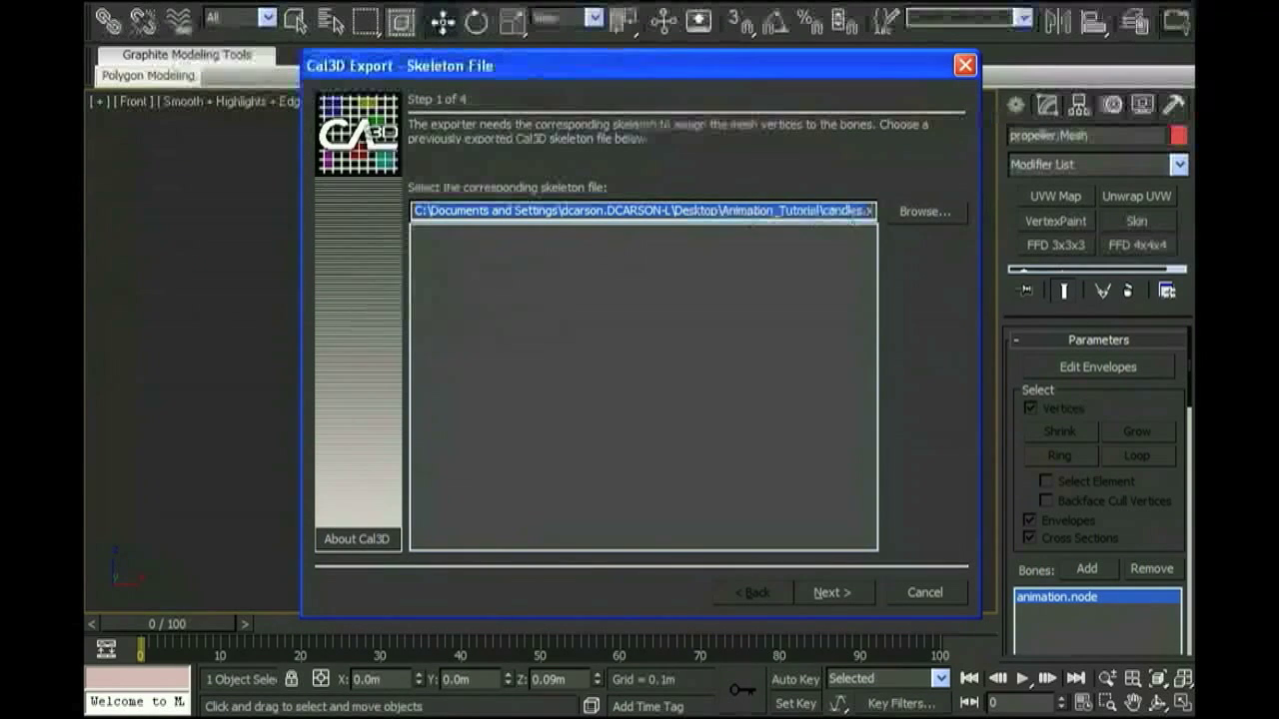
# Complete the Cal3D Export wizard using the existing skeleton file.
pyautogui.click(829, 592)
pyautogui.click(829, 593)
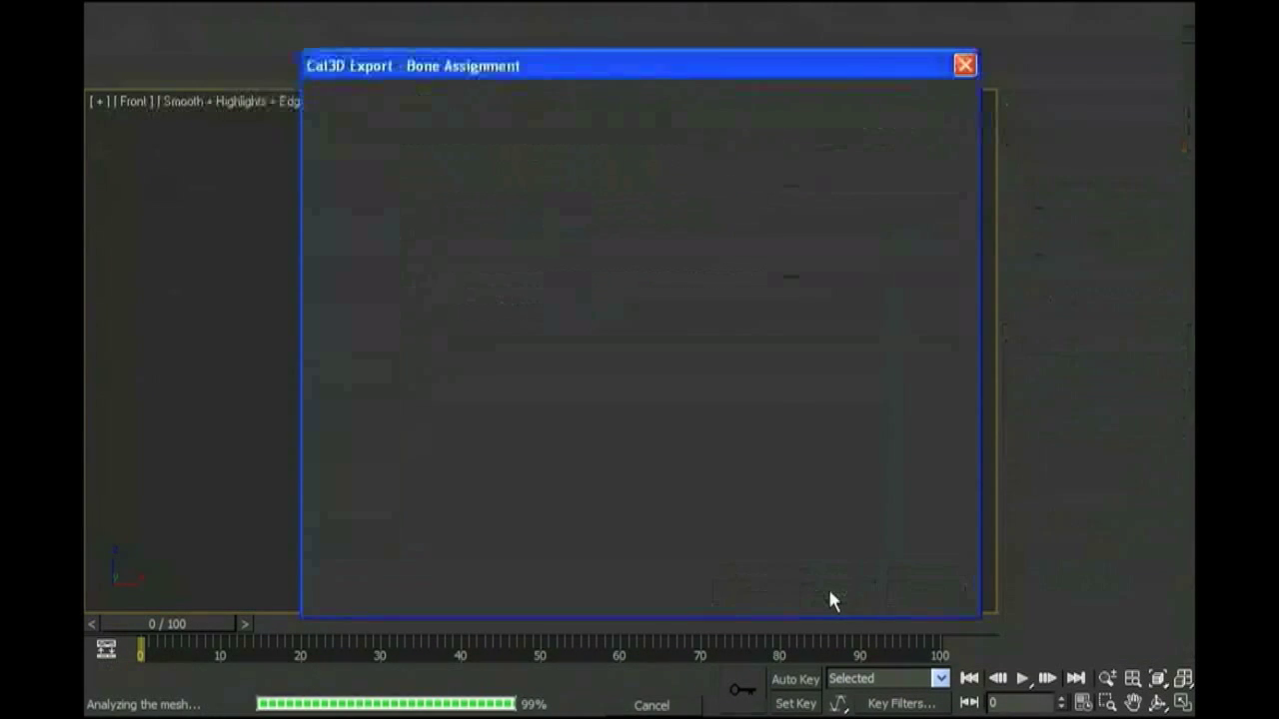
pyautogui.click(829, 595)
pyautogui.click(830, 595)
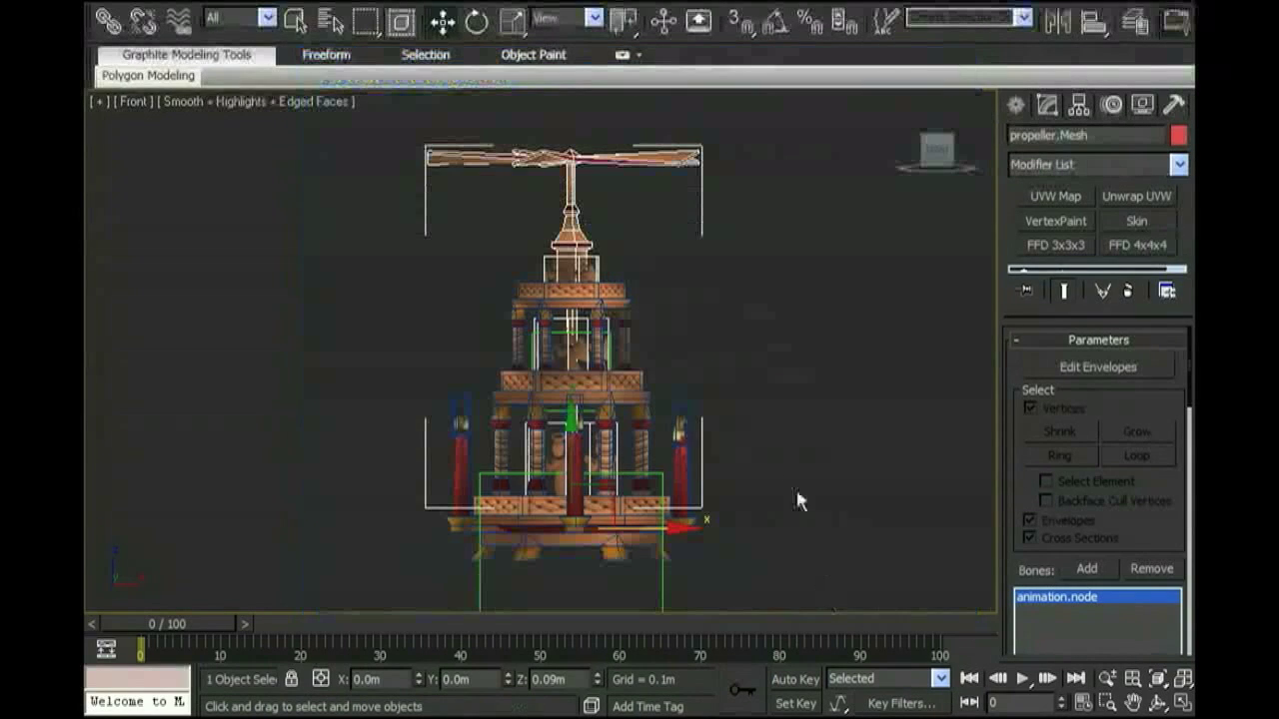
# Deselect the propeller, then select animation.node and move it to test the skinning.
pyautogui.click(774, 440)
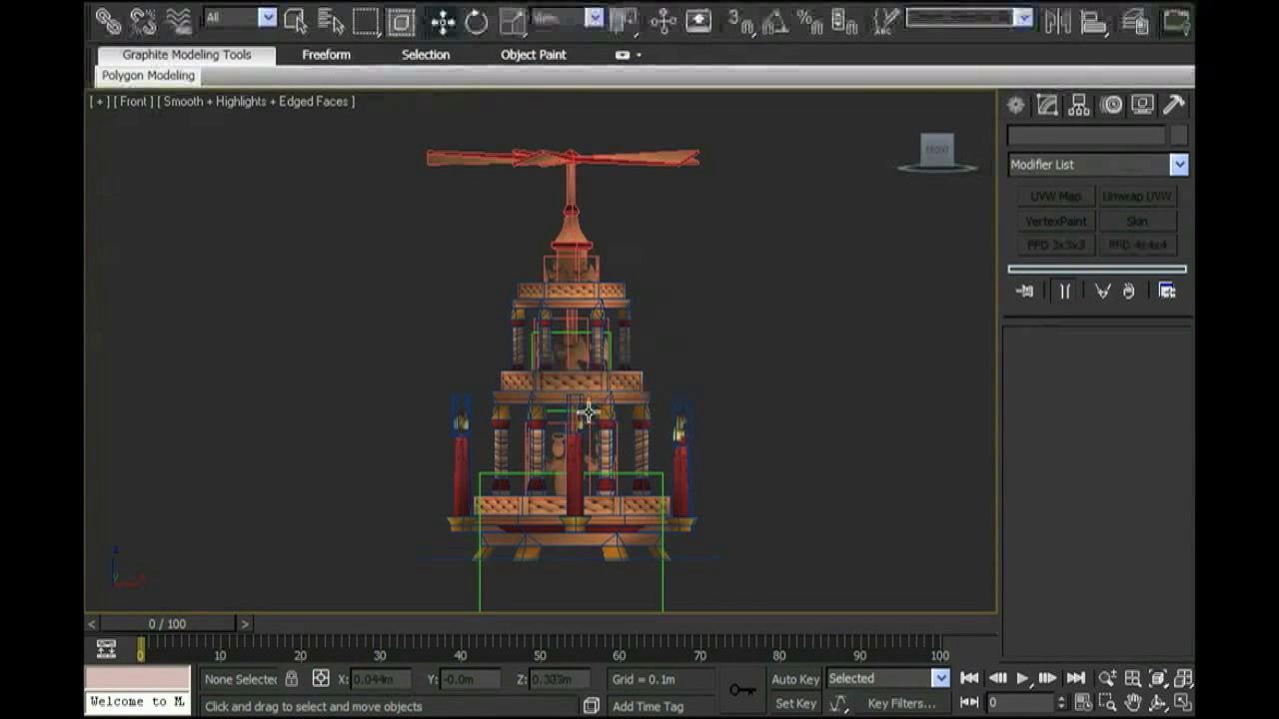
pyautogui.click(688, 365)
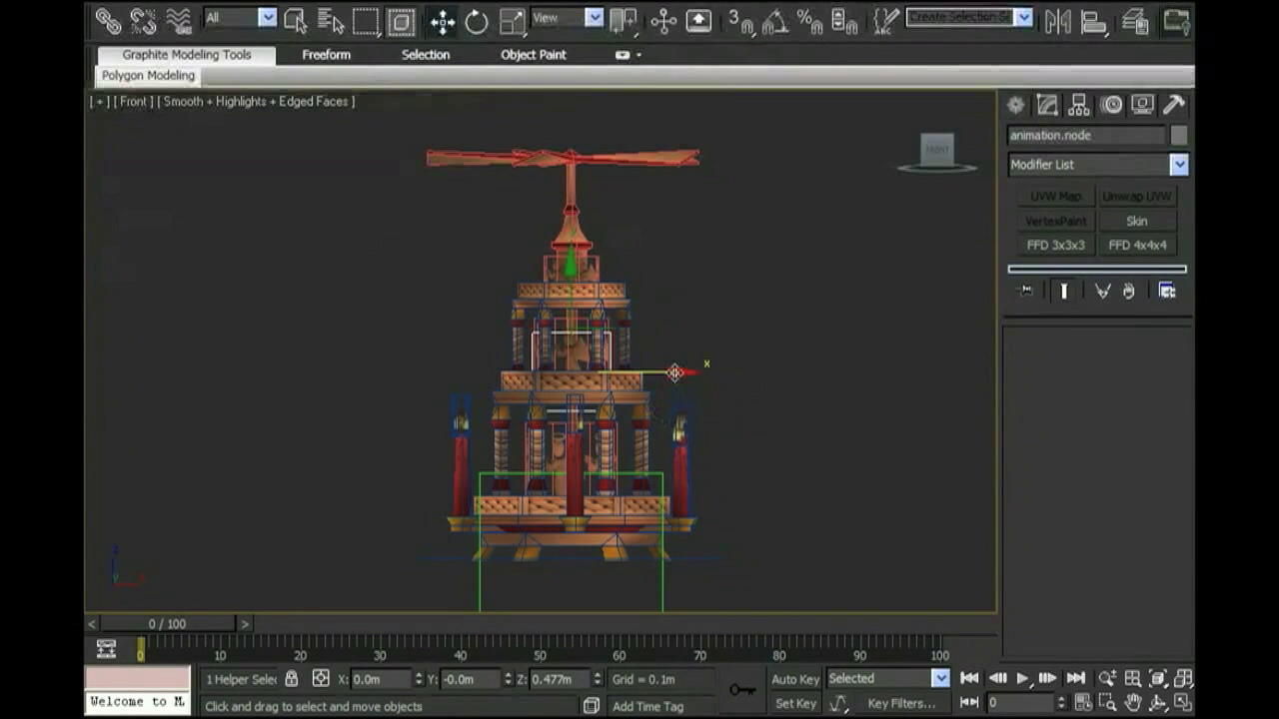
pyautogui.moveTo(679, 370); pyautogui.dragTo(673, 345)
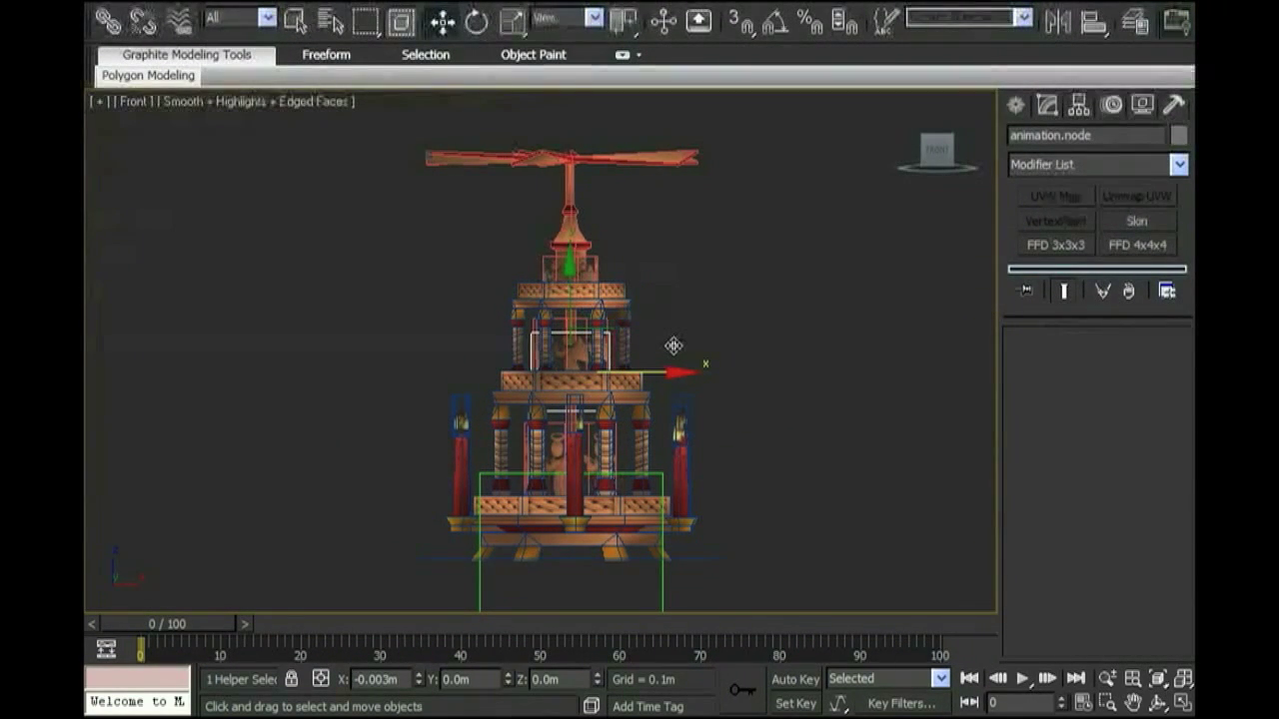